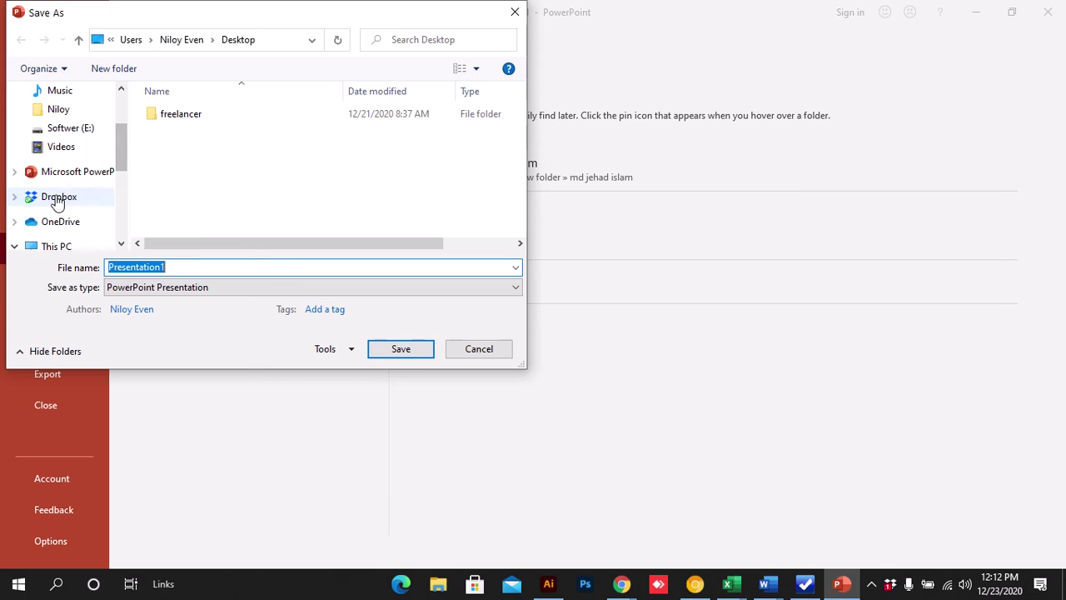
Choose the "Training - Training - Training - MTA" folder inside Dropbox as the save location for the presentation
left_click(60, 197)
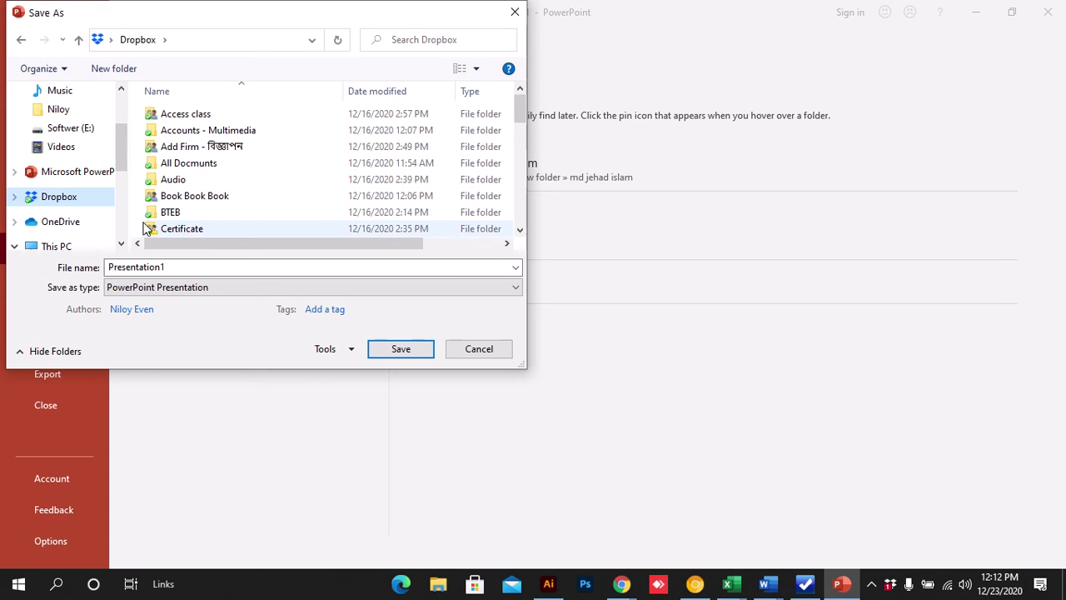
left_click_drag(518, 108, 518, 135)
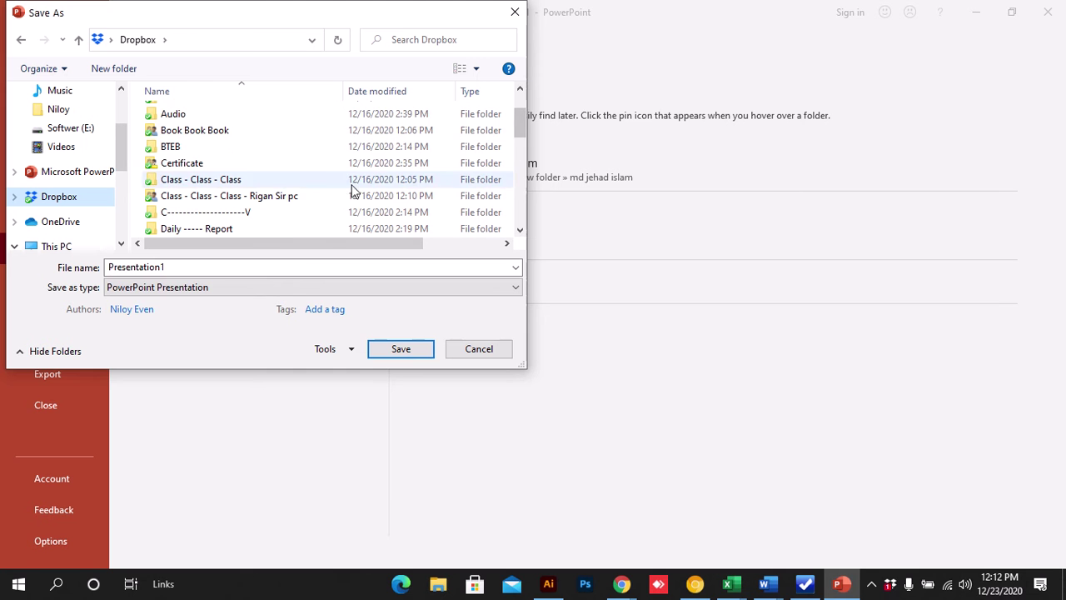
left_click_drag(526, 116, 522, 200)
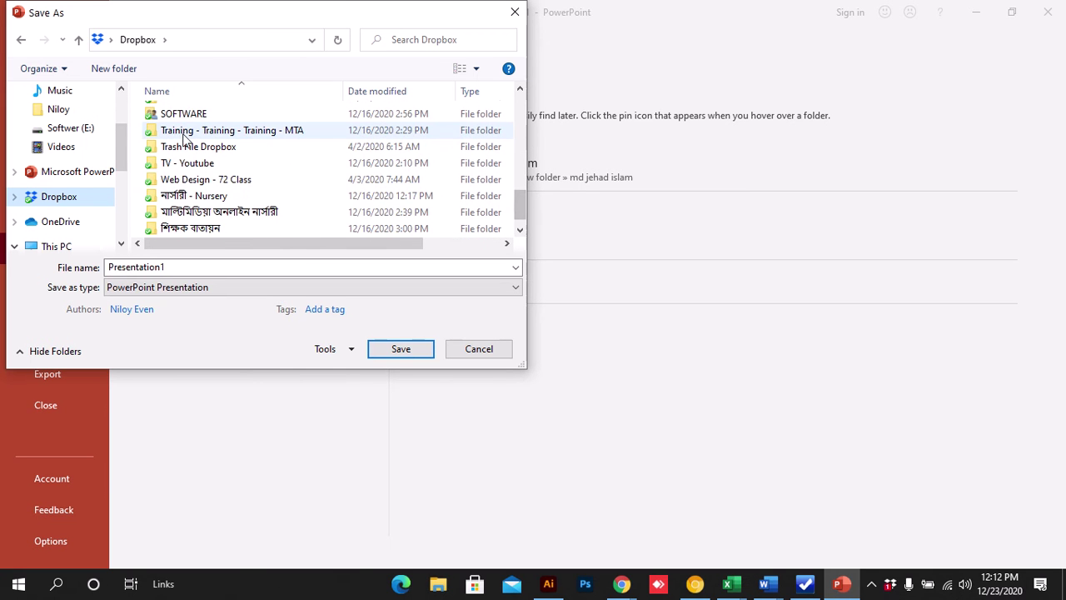
double_click(257, 138)
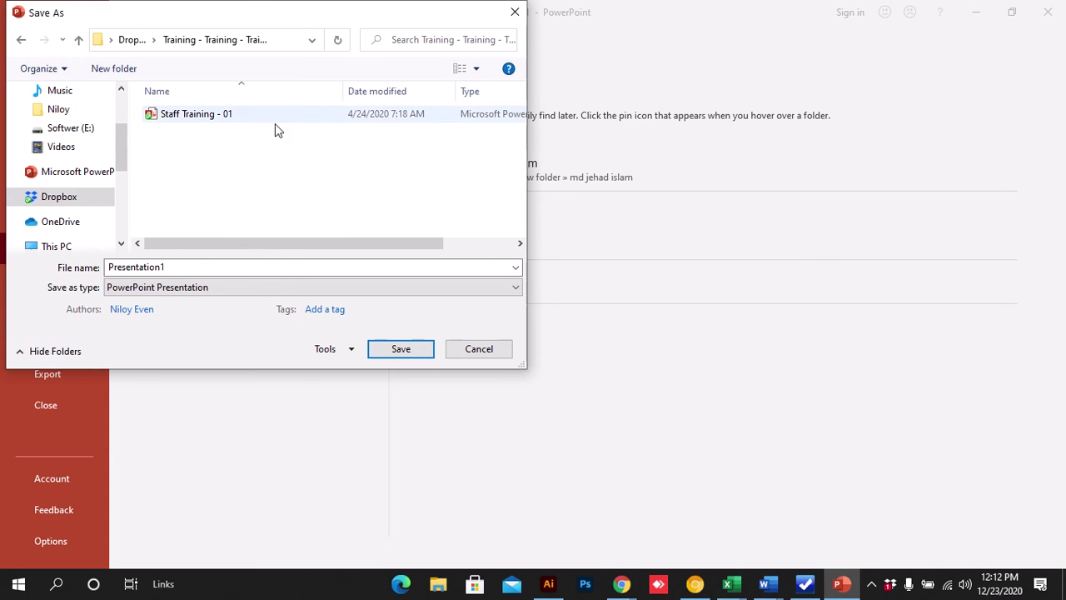
Name the presentation "Staff Training - 02" and save it as a PowerPoint Presentation
double_click(179, 268)
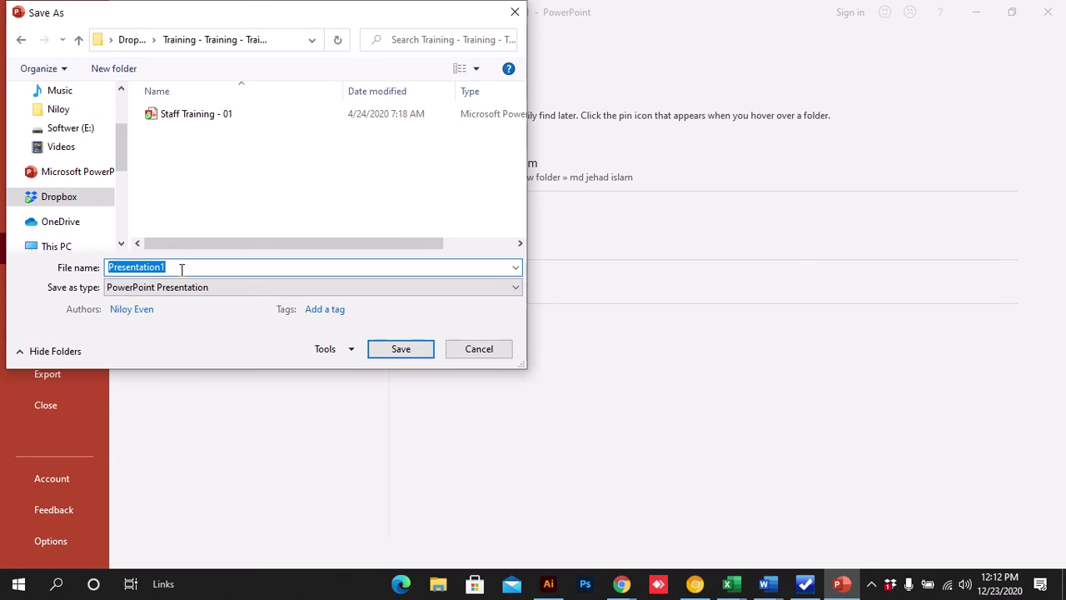
type("~")
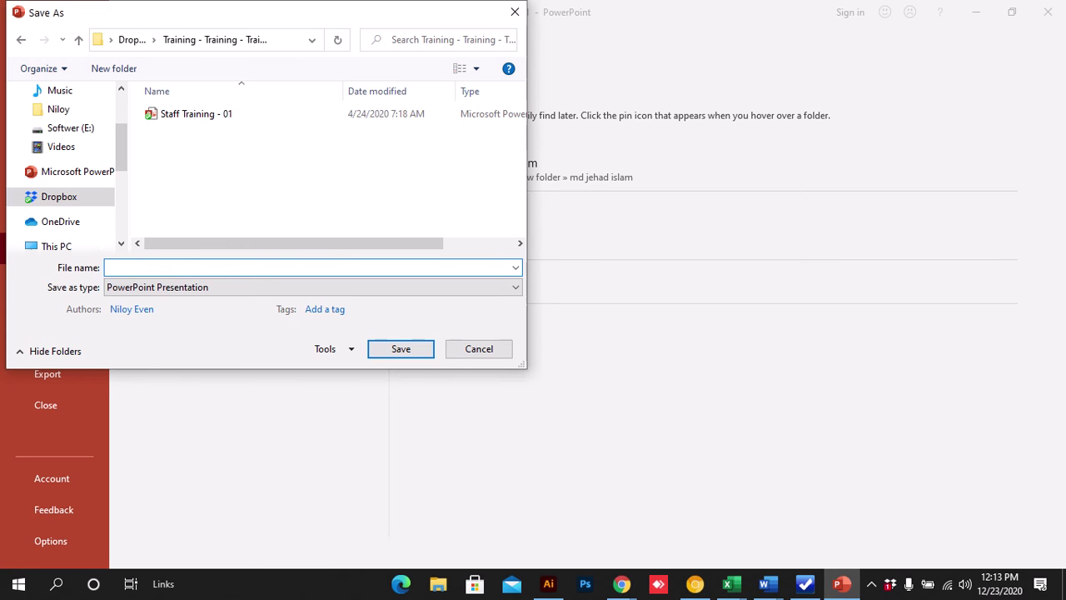
type("Staff Training")
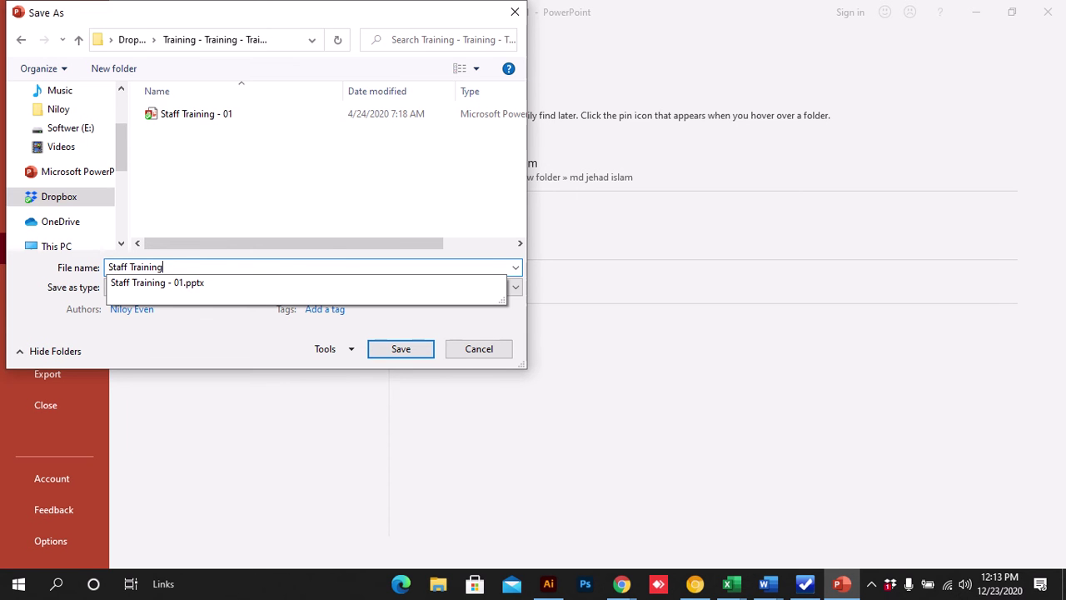
type(" - 02")
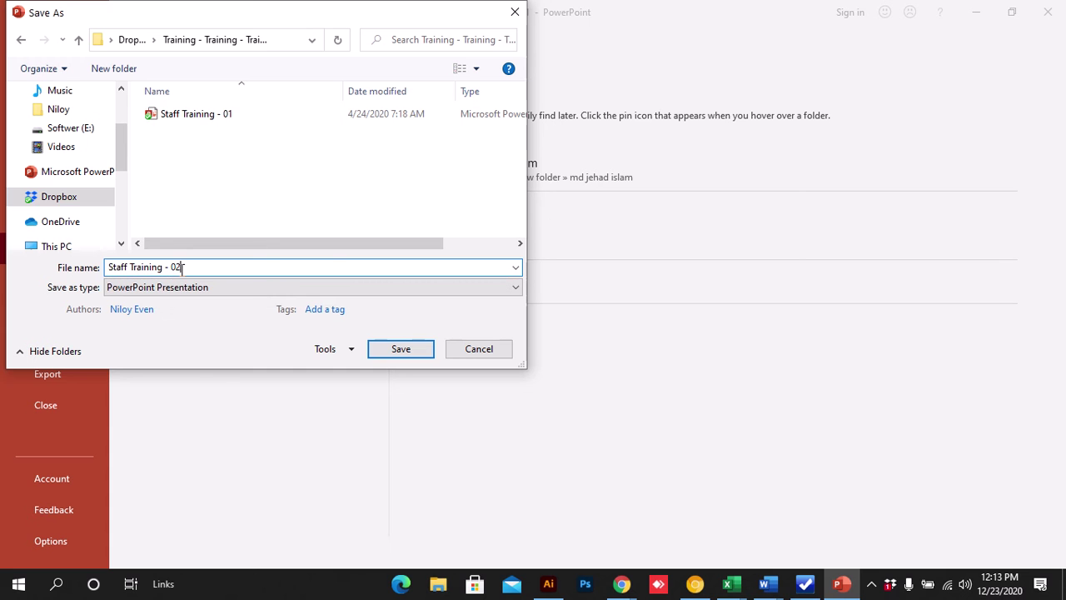
left_click(404, 351)
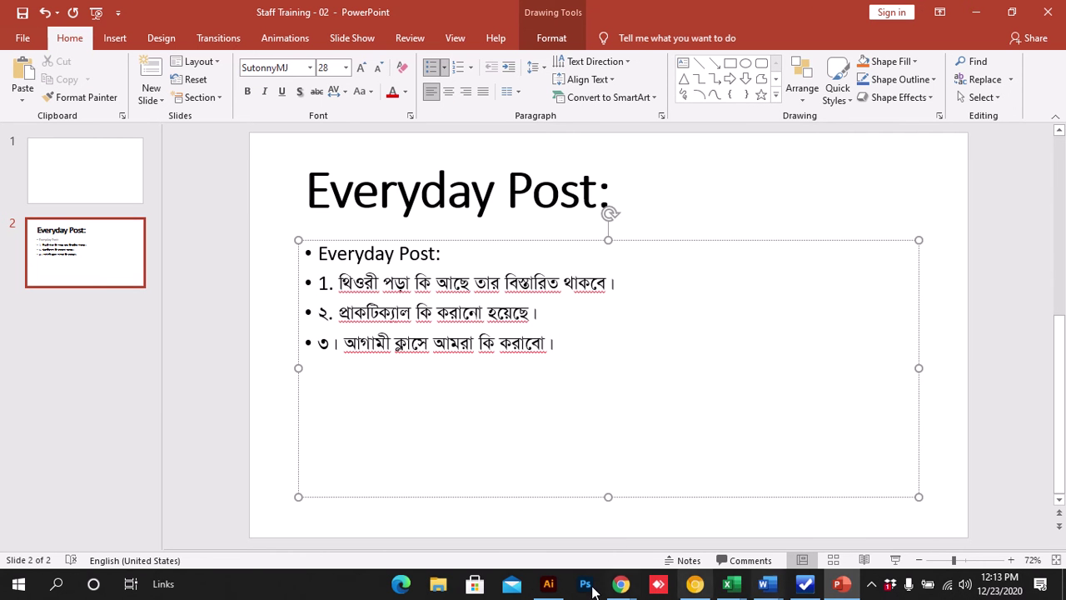
Close the blank New Tab browser window and switch to Chrome showing the Multimedia Training Academy (MTA) Facebook group
mouse_move(620, 585)
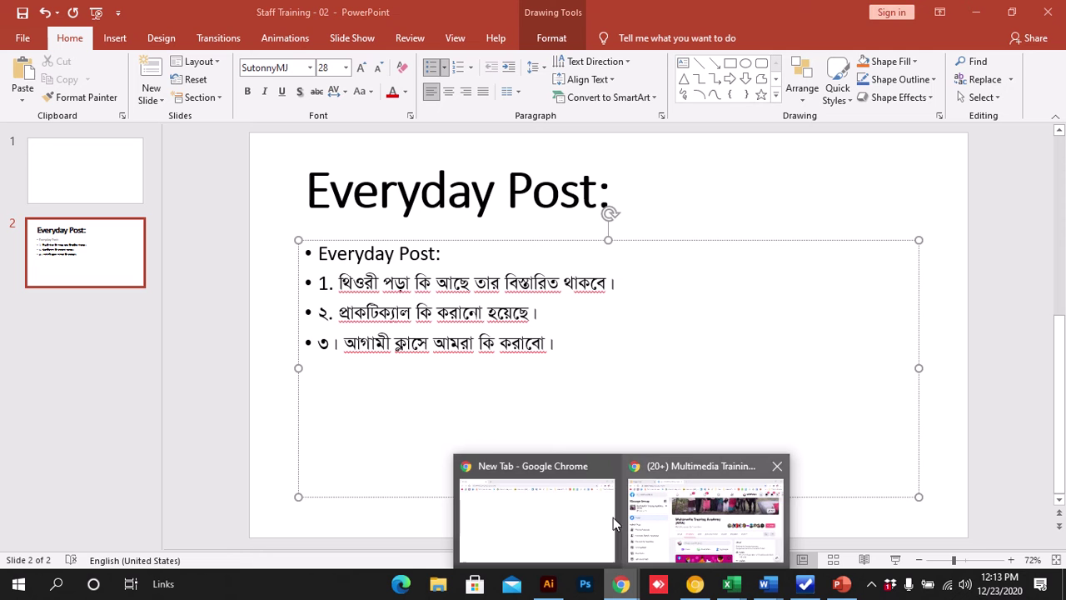
left_click(608, 466)
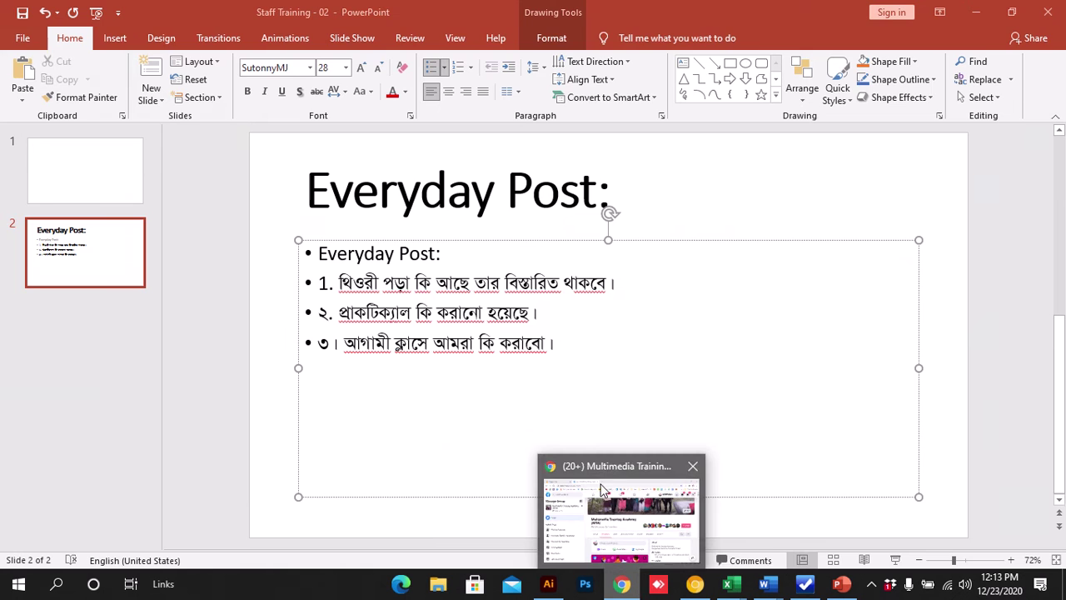
left_click(618, 523)
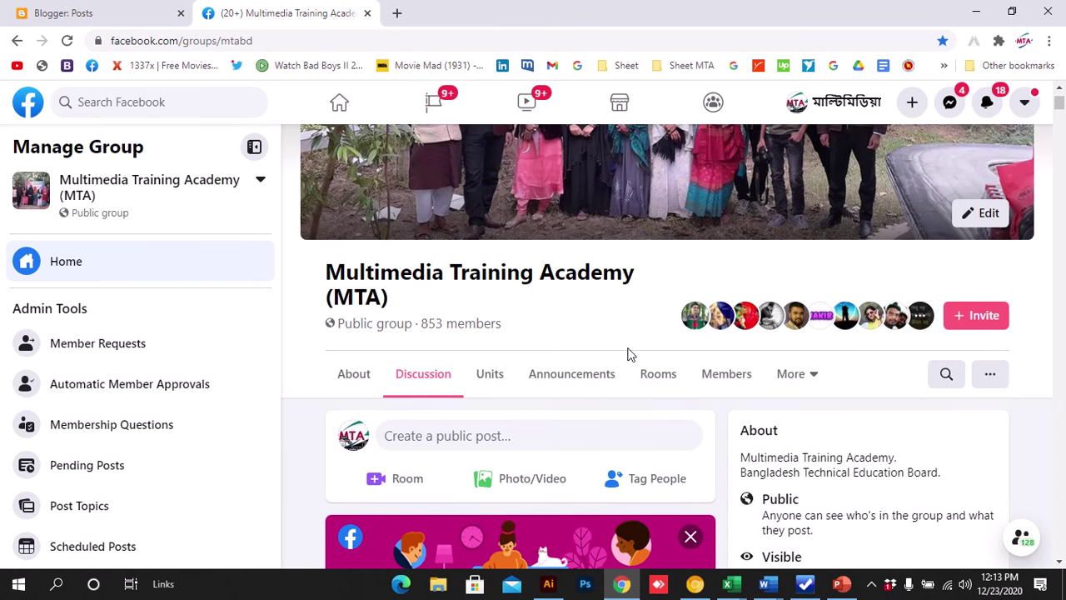
scroll(629, 354, "up", 2)
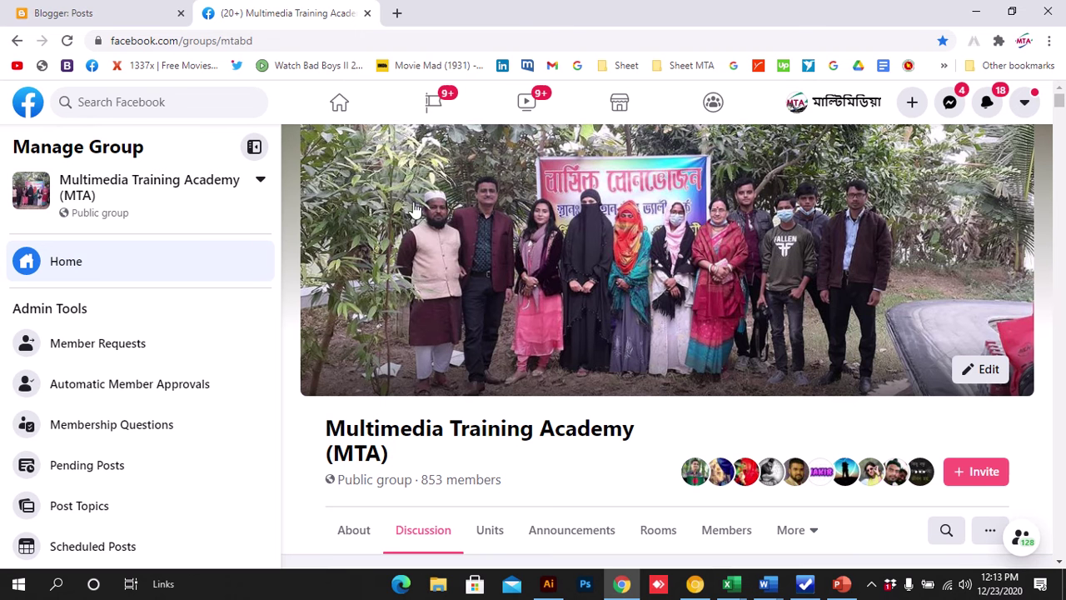
mouse_move(578, 7)
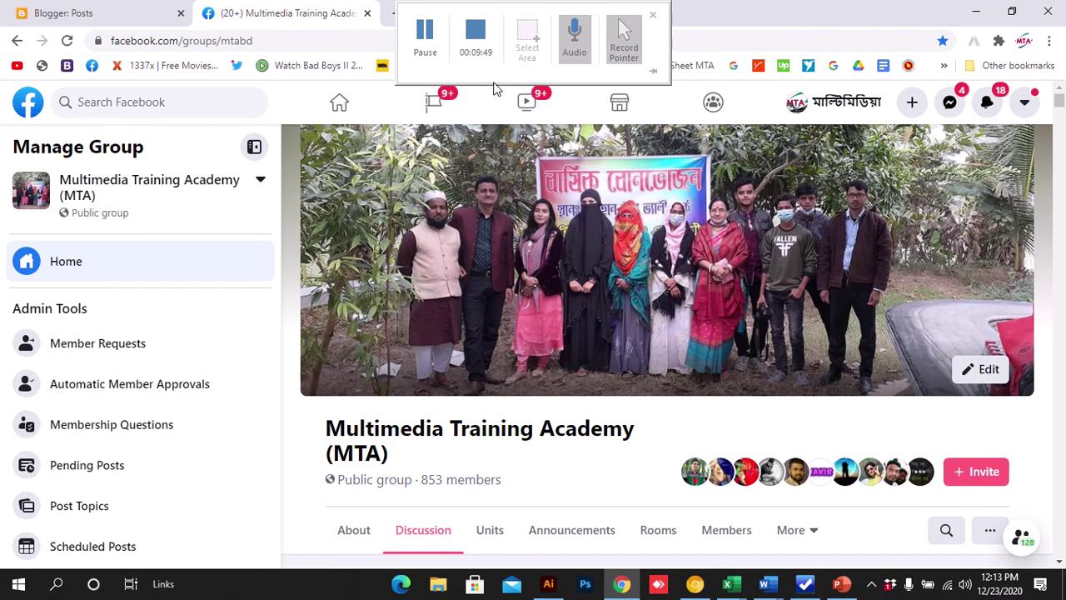
mouse_move(449, 6)
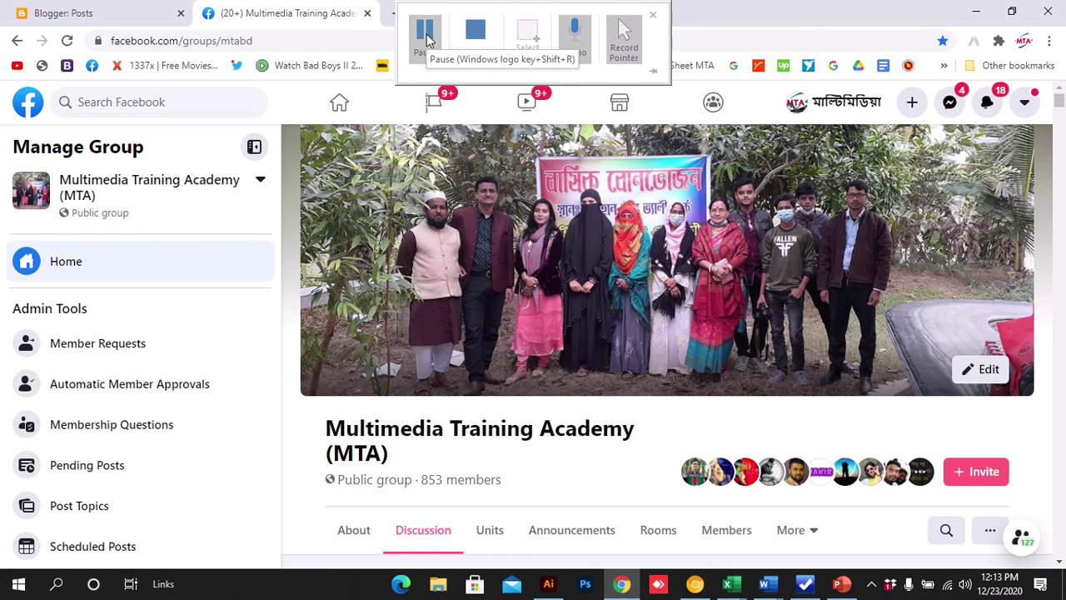
left_click(425, 37)
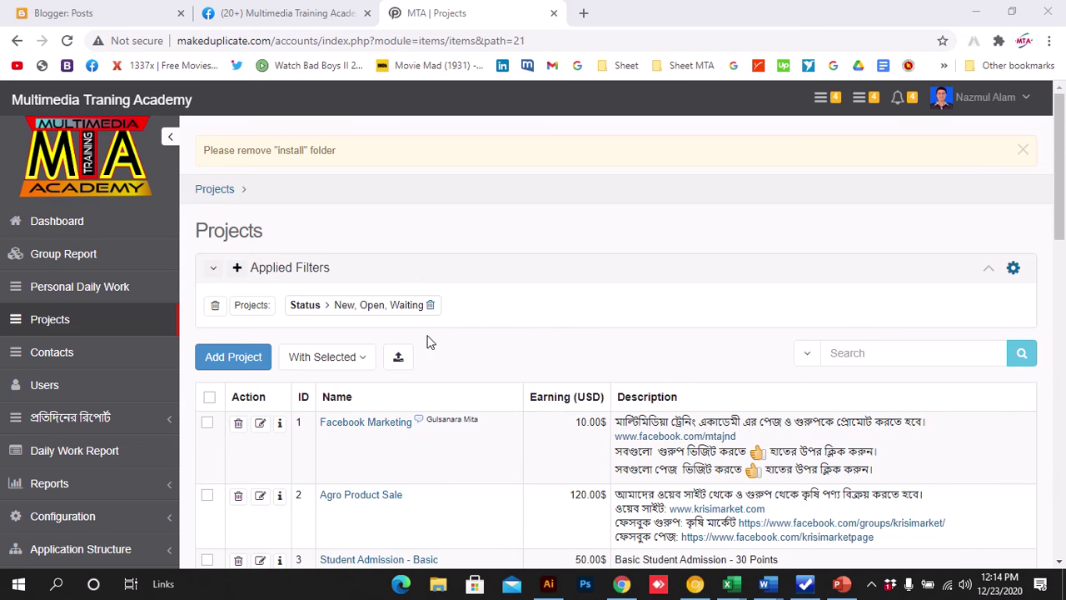
Examine the names, earnings and descriptions on the first page of the Projects list
scroll(463, 329, "down", 1)
scroll(463, 334, "down", 3)
scroll(454, 338, "up", 1)
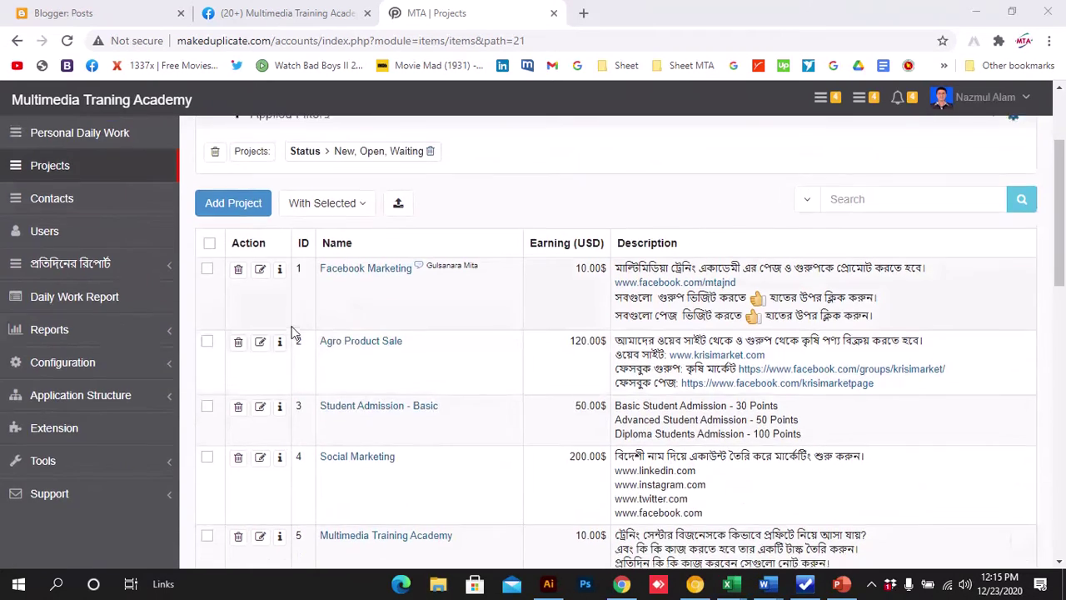
scroll(453, 337, "up", 2)
scroll(405, 350, "down", 10)
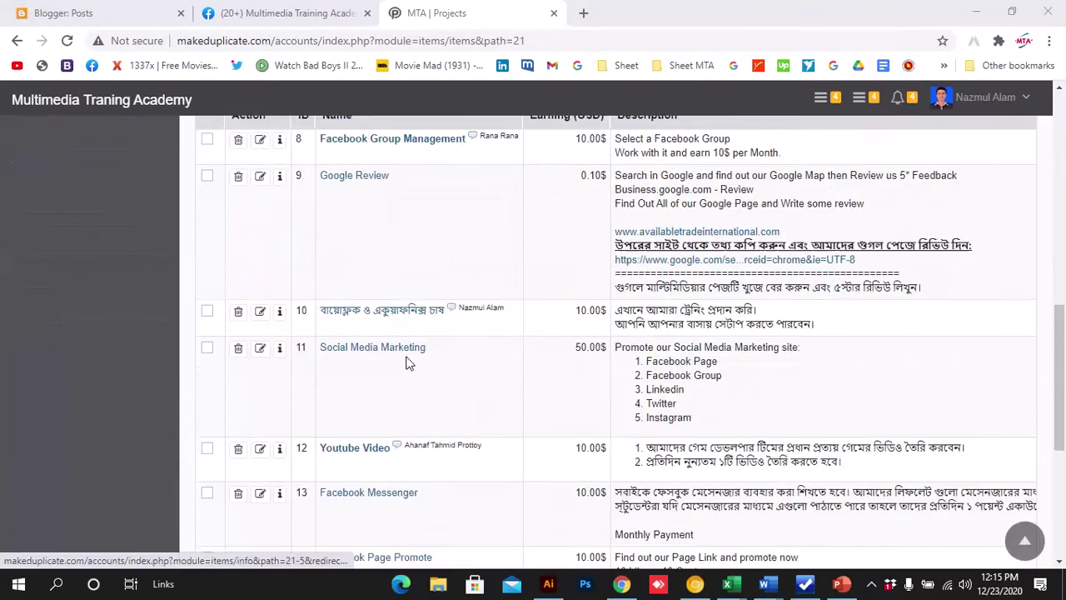
scroll(406, 366, "down", 1)
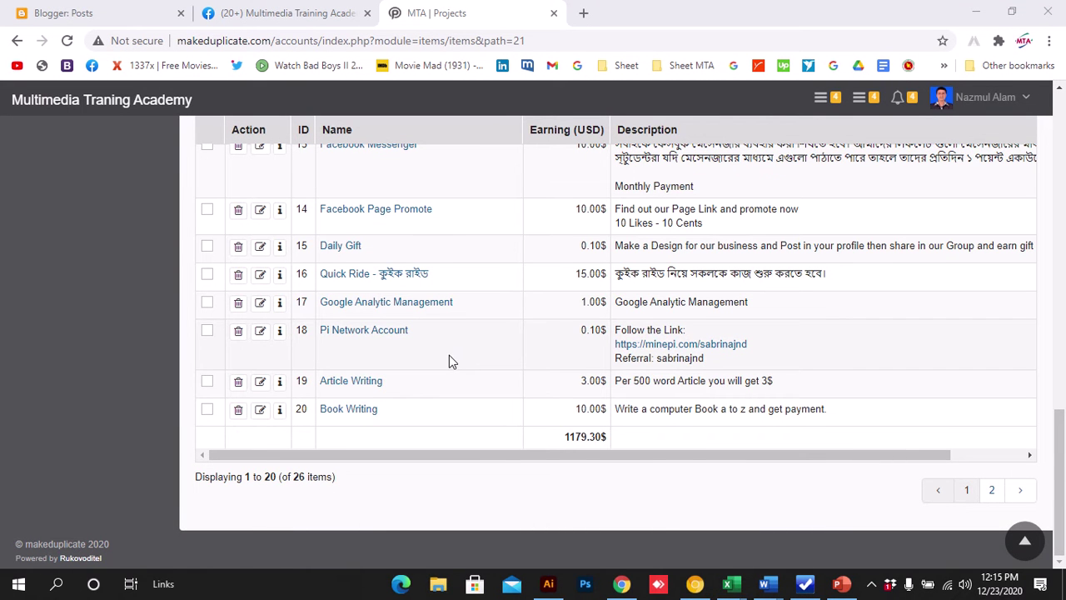
scroll(449, 355, "up", 20)
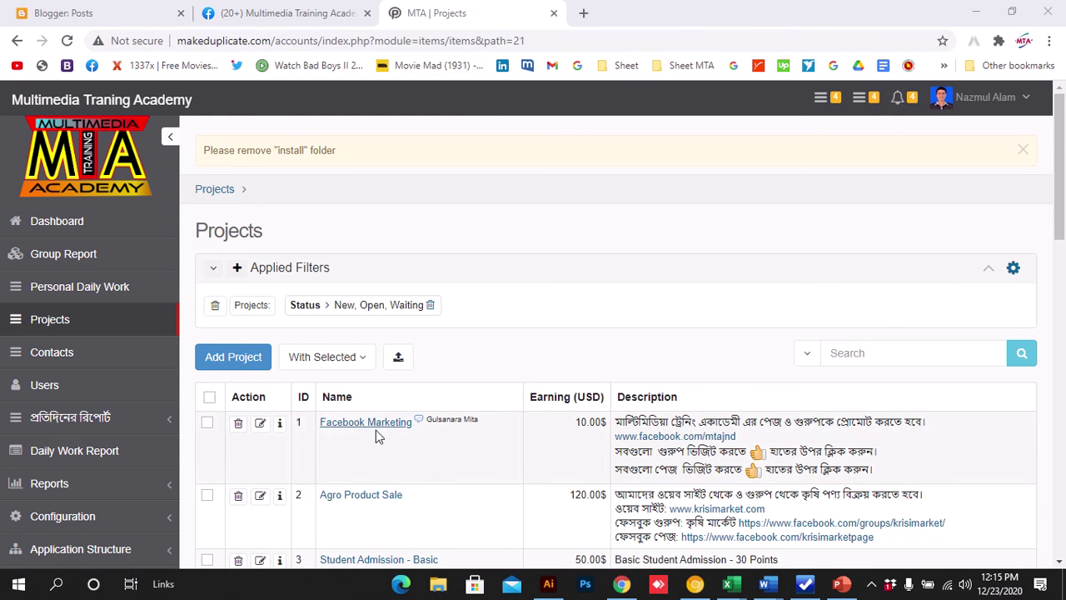
mouse_move(645, 7)
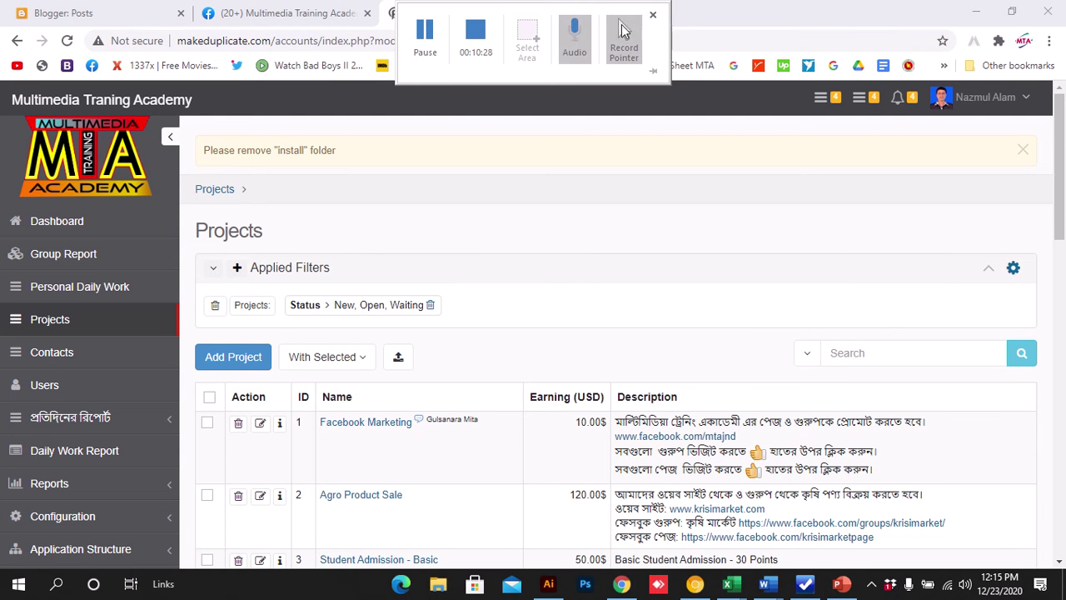
left_click(425, 36)
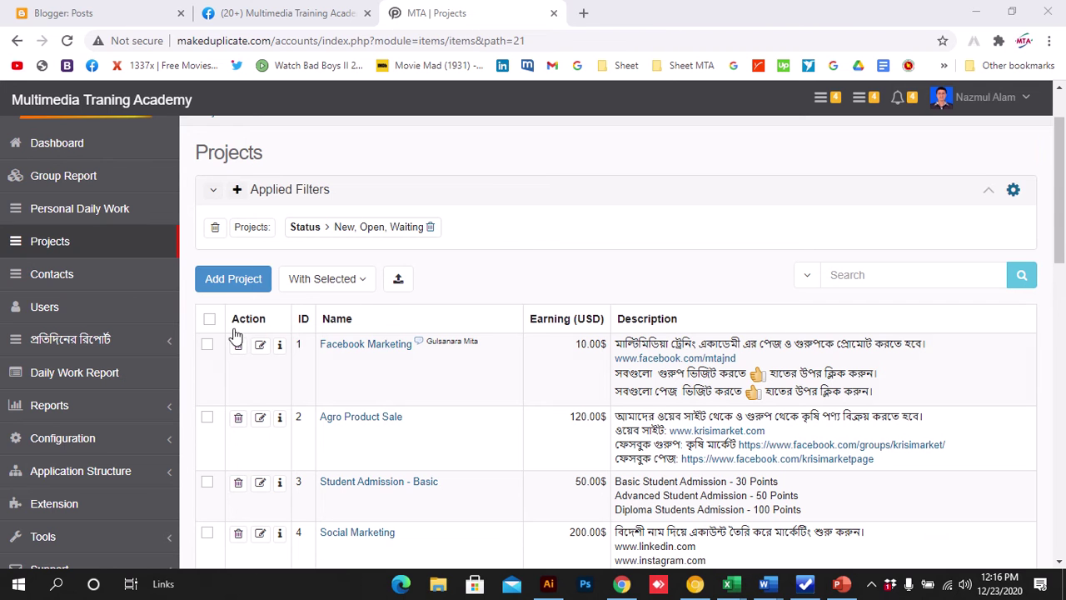
Open the Facebook Marketing project's info page and review its description, comments and team details
left_click(376, 352)
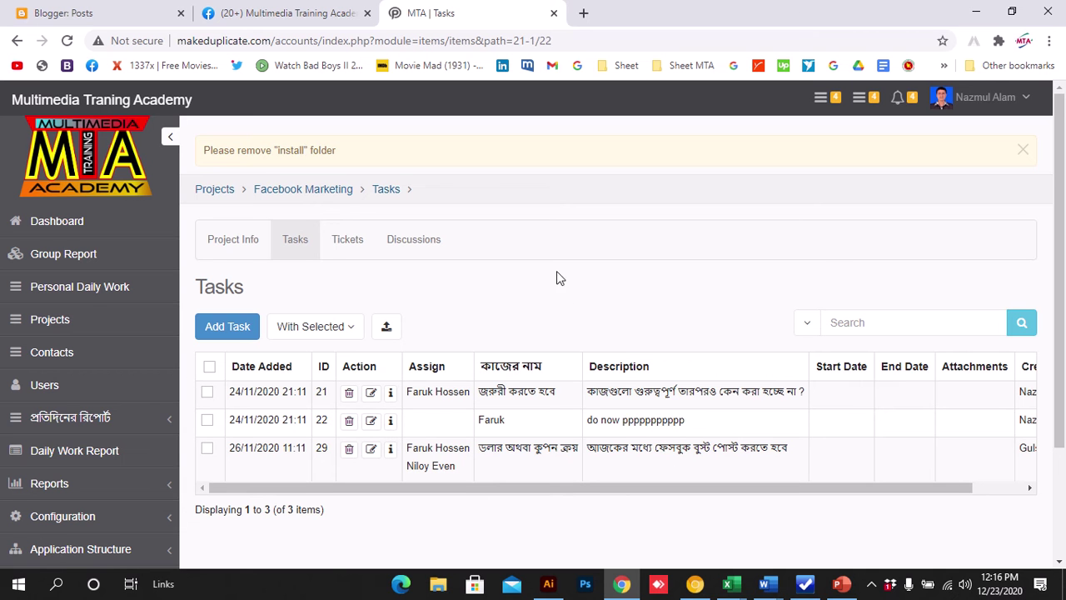
left_click(232, 242)
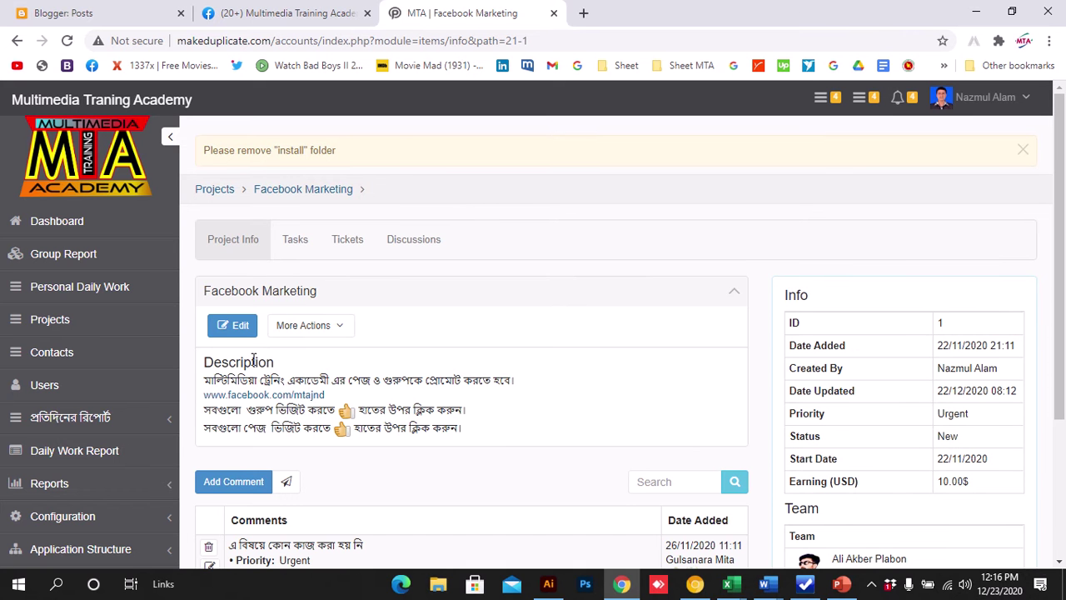
scroll(513, 360, "down", 2)
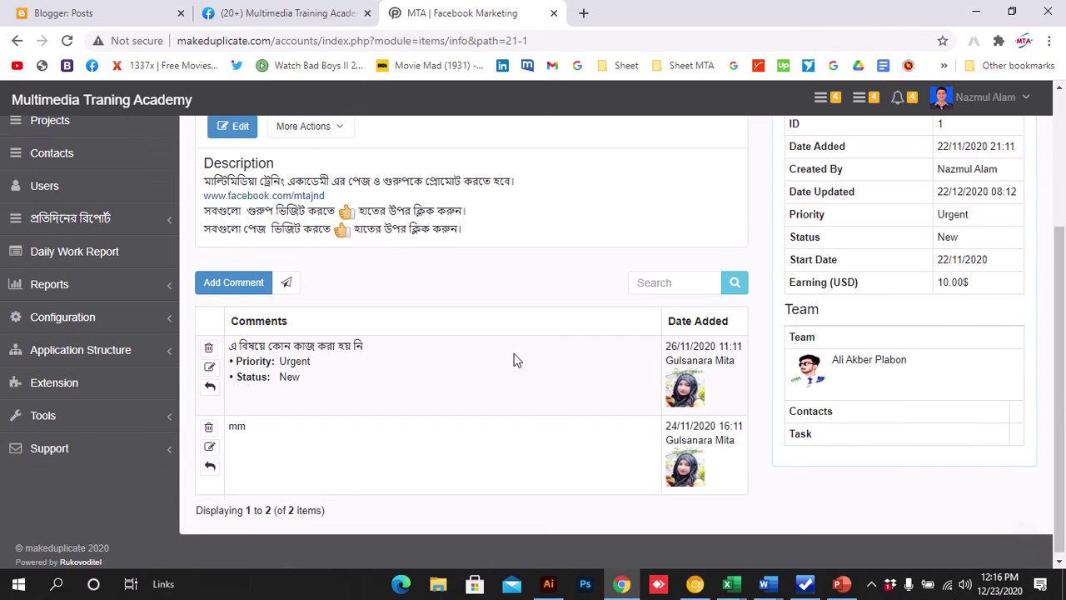
scroll(513, 360, "up", 1)
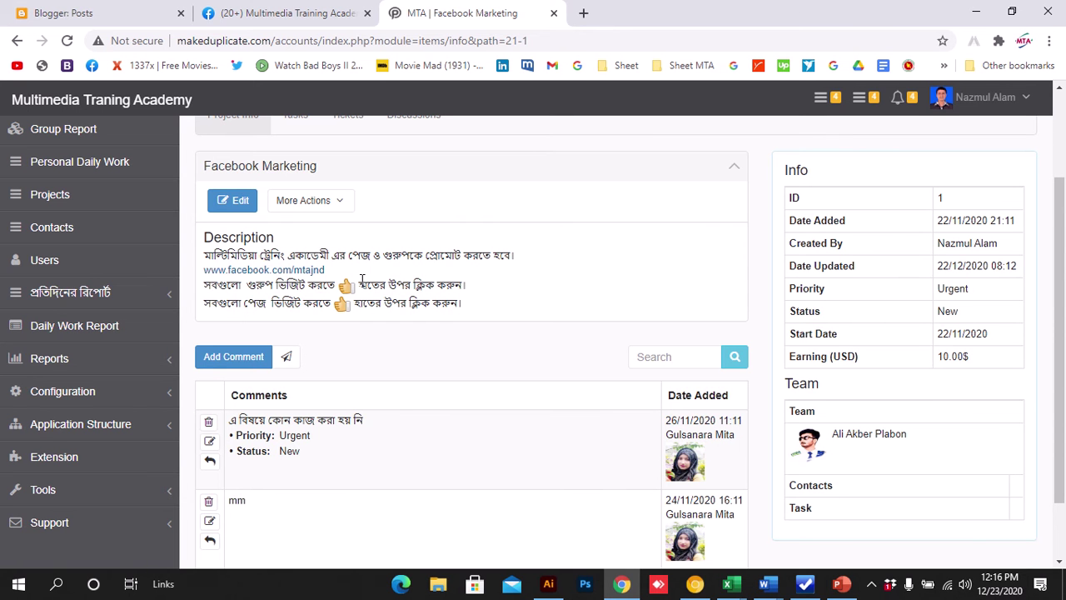
Open the Facebook Page spreadsheet linked from the Facebook Marketing project's description
mouse_move(638, 7)
mouse_move(403, 7)
left_click(343, 200)
left_click(389, 354)
left_click(341, 309)
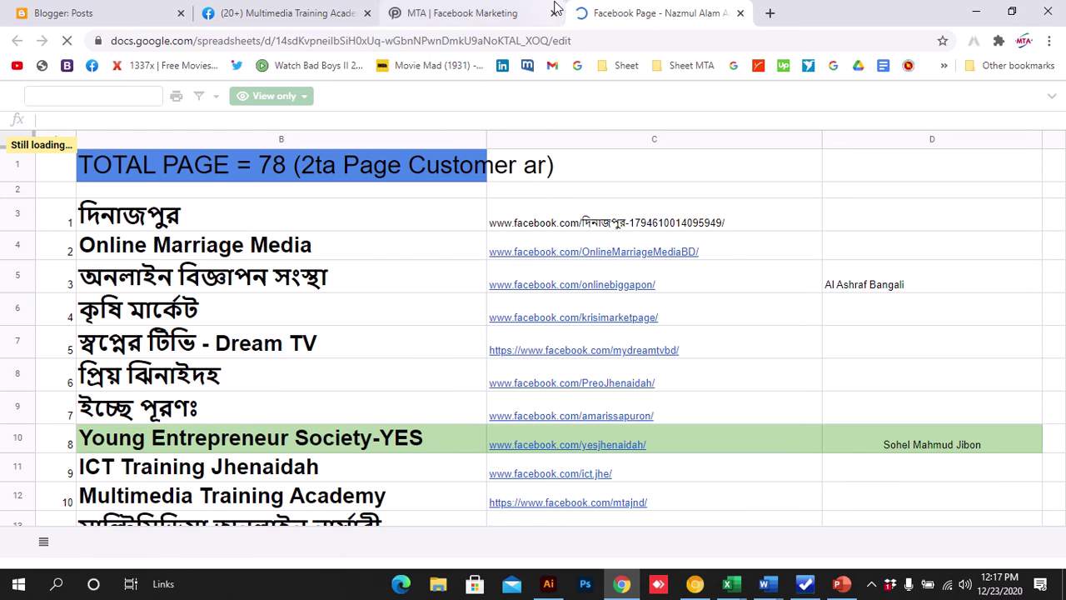
mouse_move(550, 10)
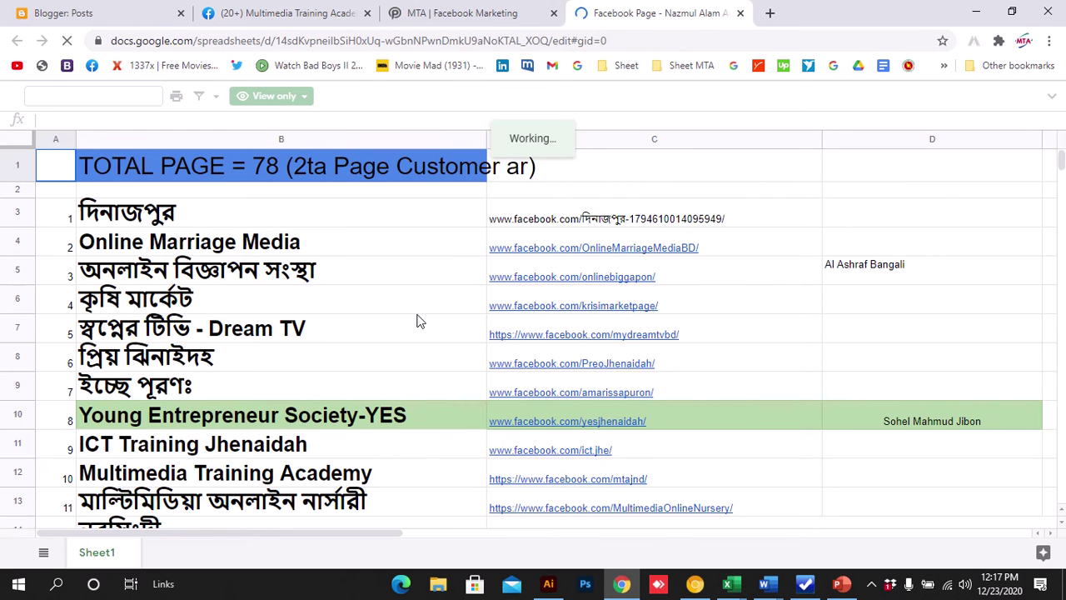
Examine the Facebook page names and links in Sheet1 down to the end of the list
scroll(419, 320, "down", 3)
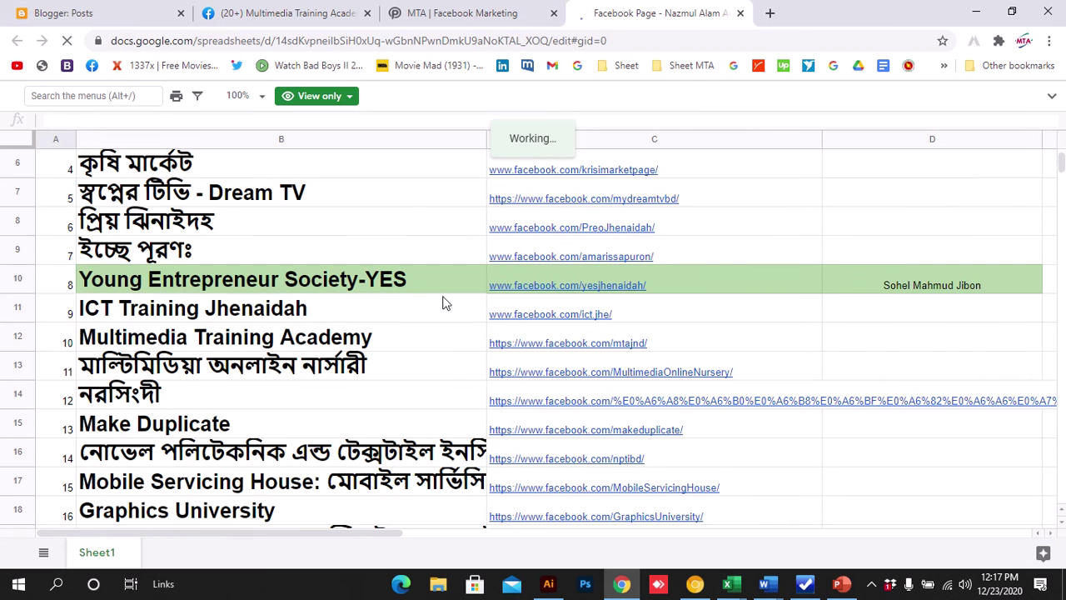
scroll(443, 303, "down", 5)
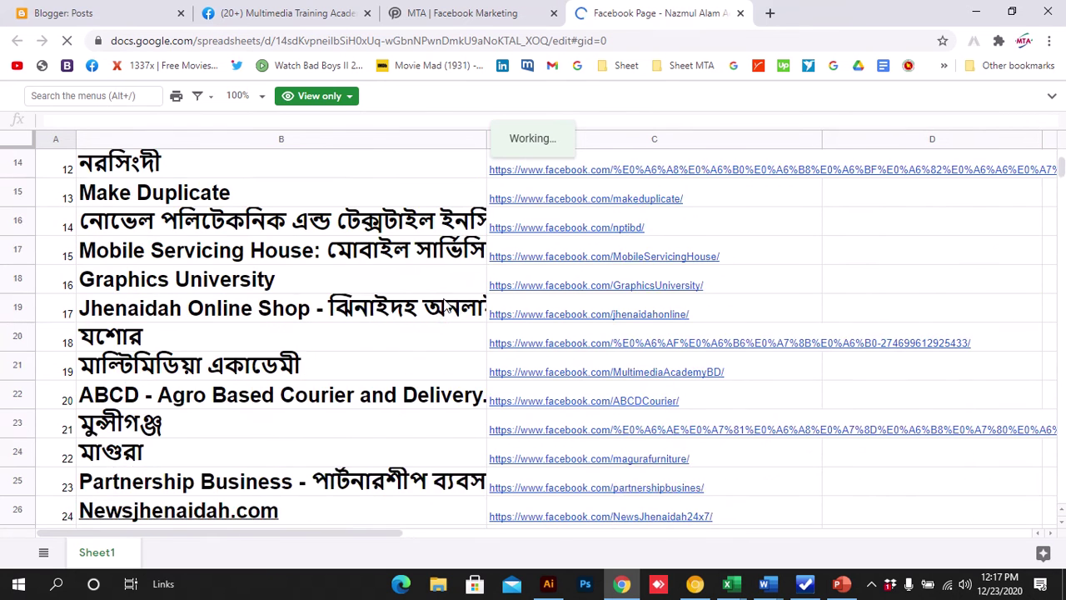
scroll(445, 305, "down", 5)
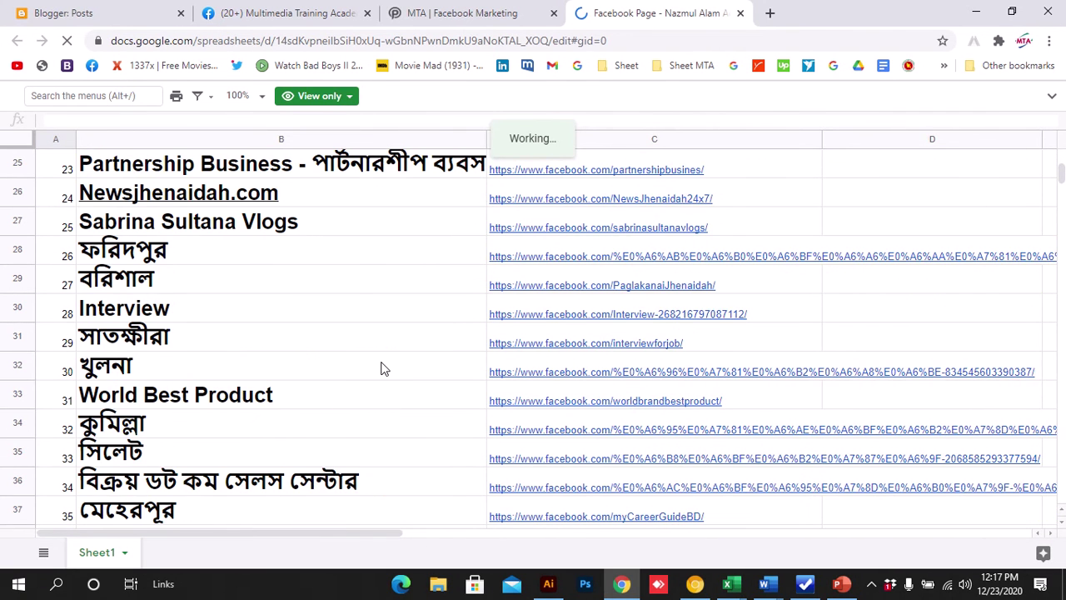
scroll(383, 367, "down", 3)
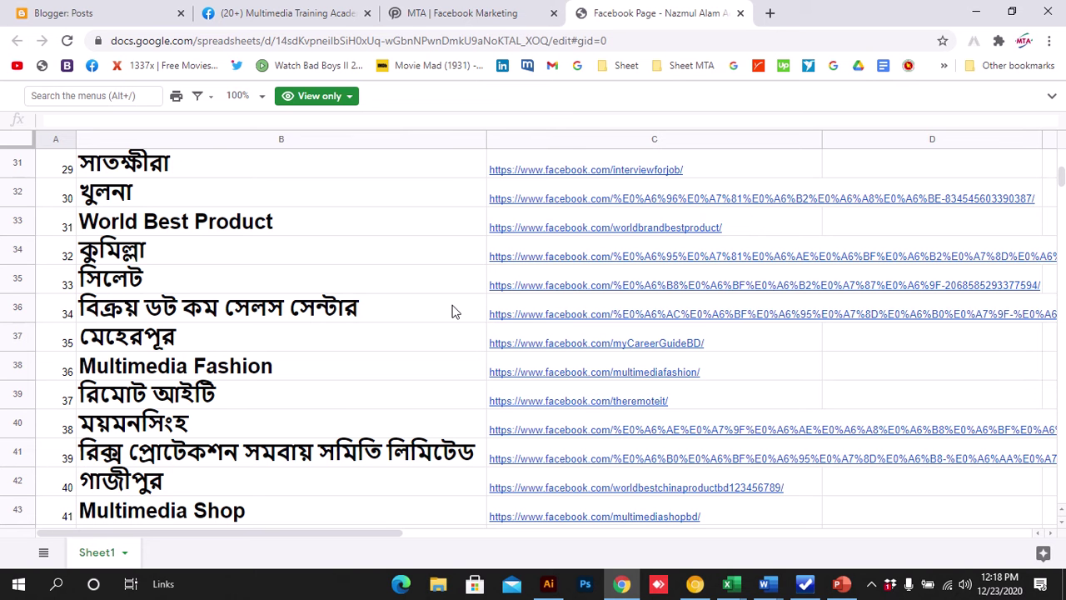
mouse_move(570, 288)
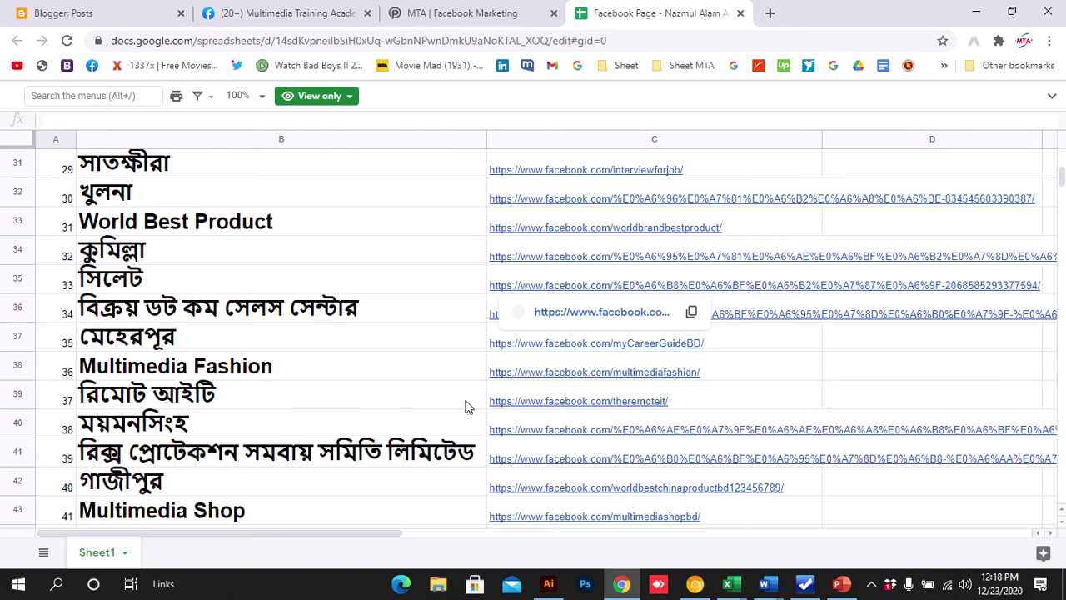
scroll(360, 400, "down", 4)
scroll(360, 402, "down", 12)
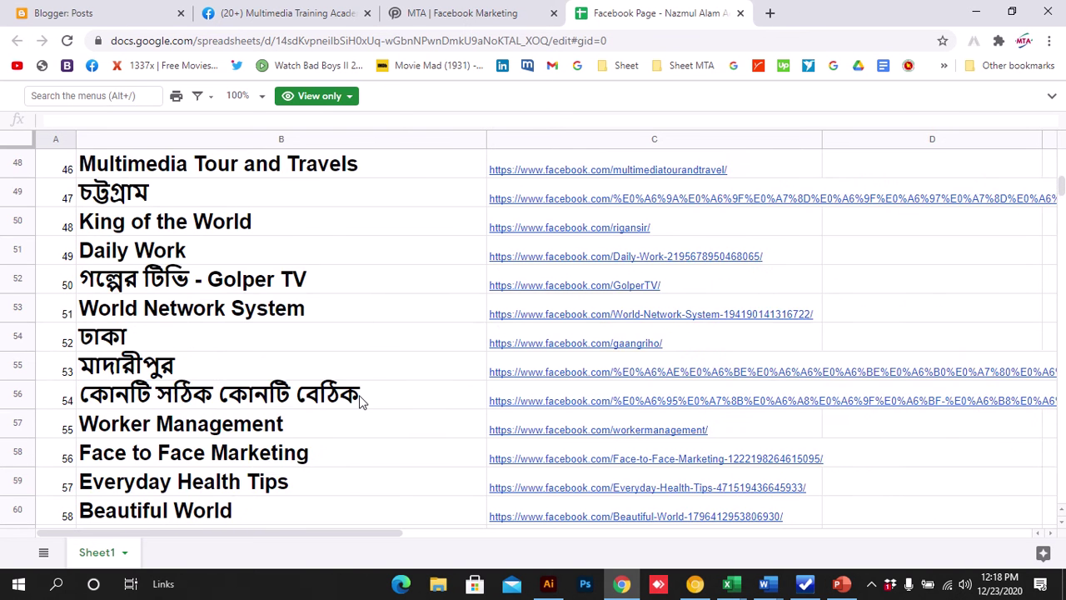
scroll(363, 402, "up", 1)
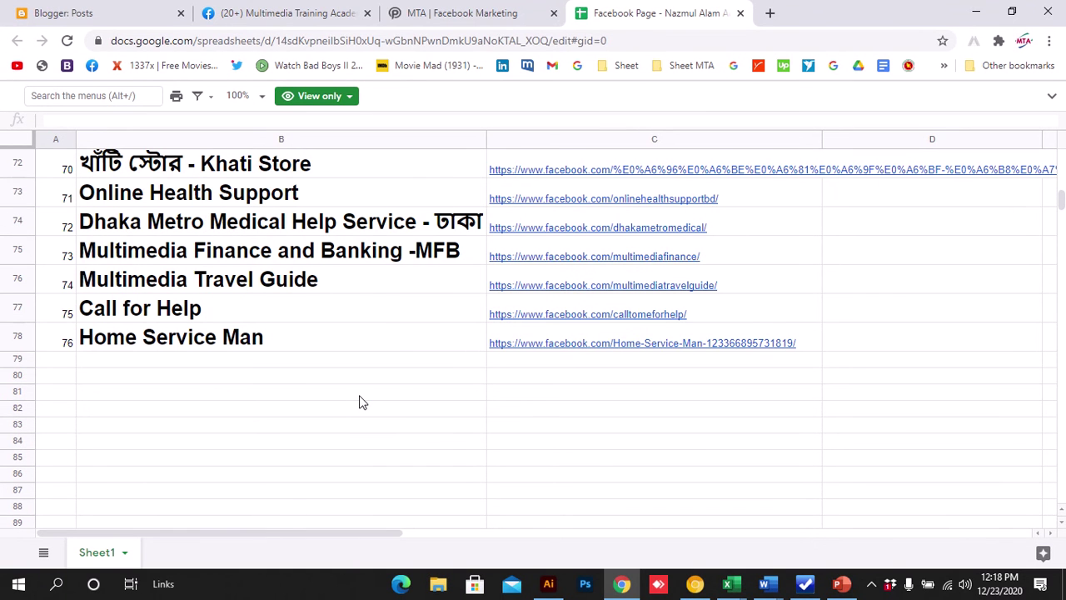
Review the Facebook page names and links in Sheet1 again, from the end of the list back through the opening rows
scroll(359, 402, "up", 1)
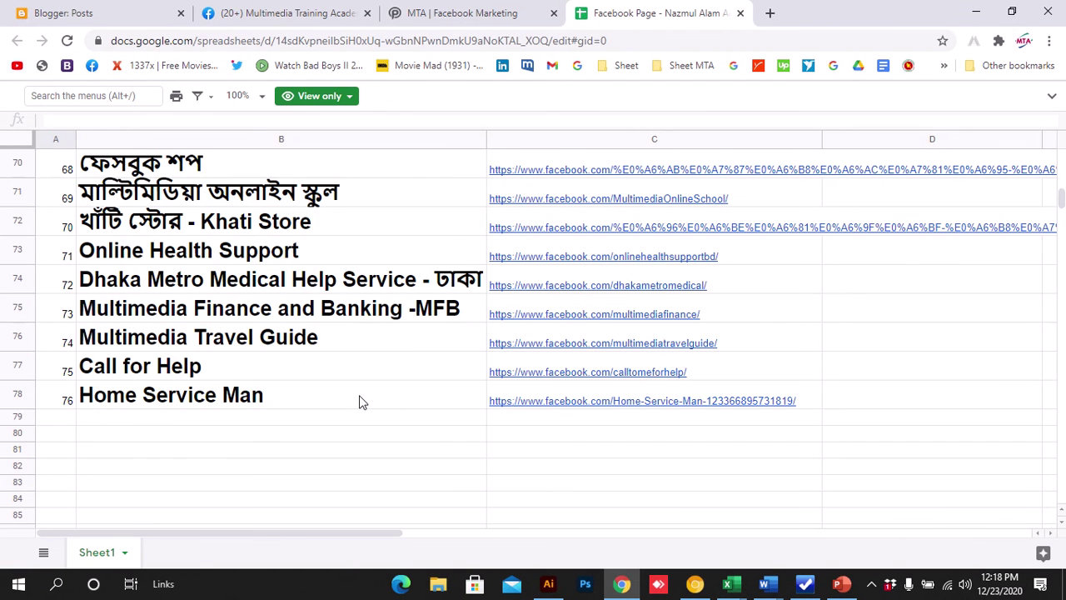
scroll(360, 402, "up", 14)
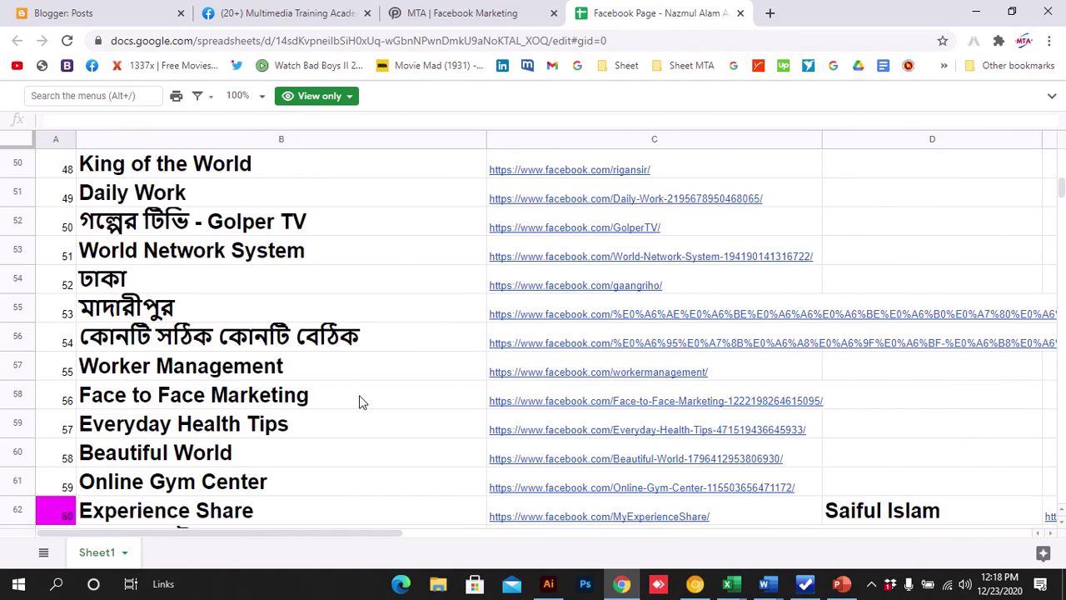
scroll(359, 402, "up", 9)
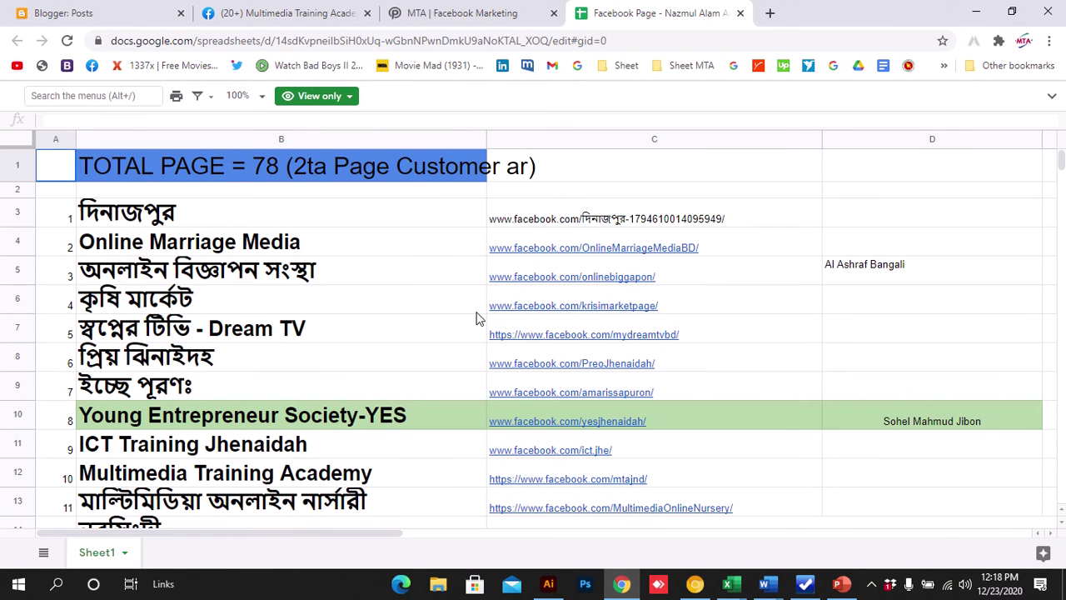
scroll(477, 317, "down", 2)
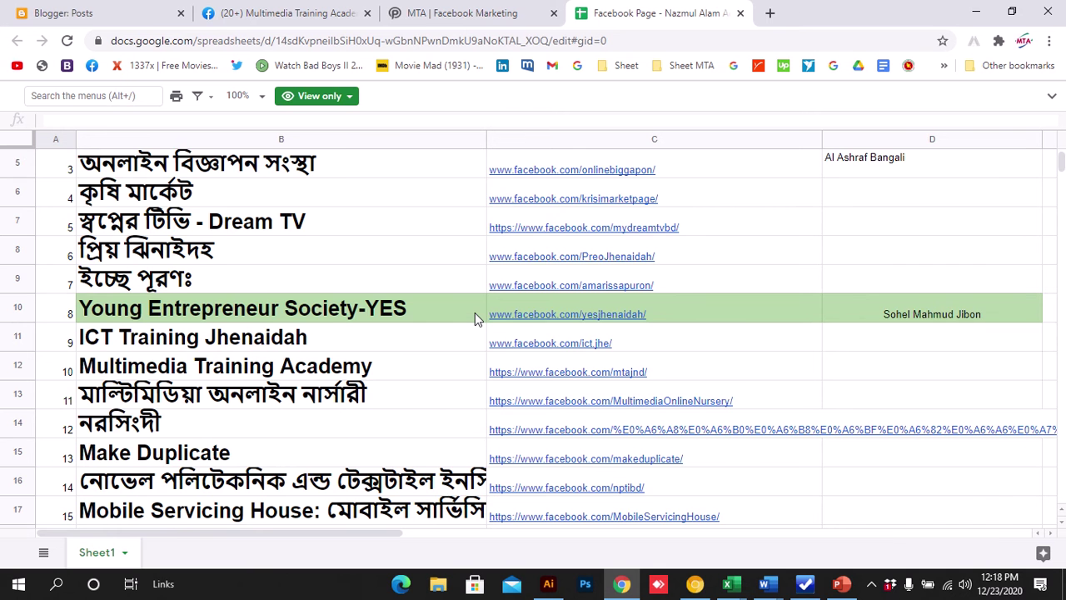
scroll(475, 319, "down", 2)
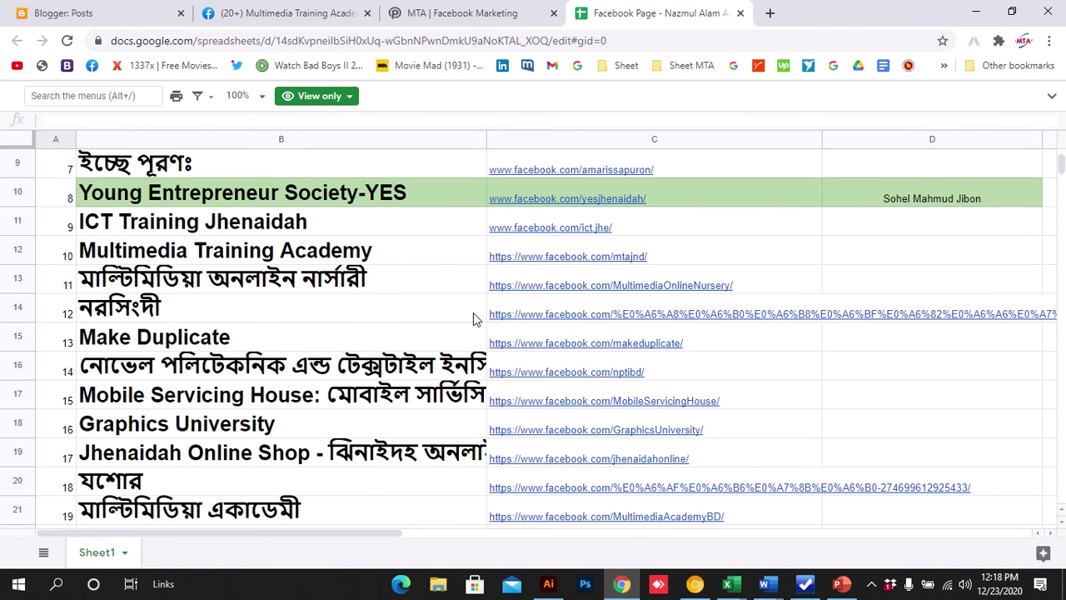
scroll(473, 317, "down", 3)
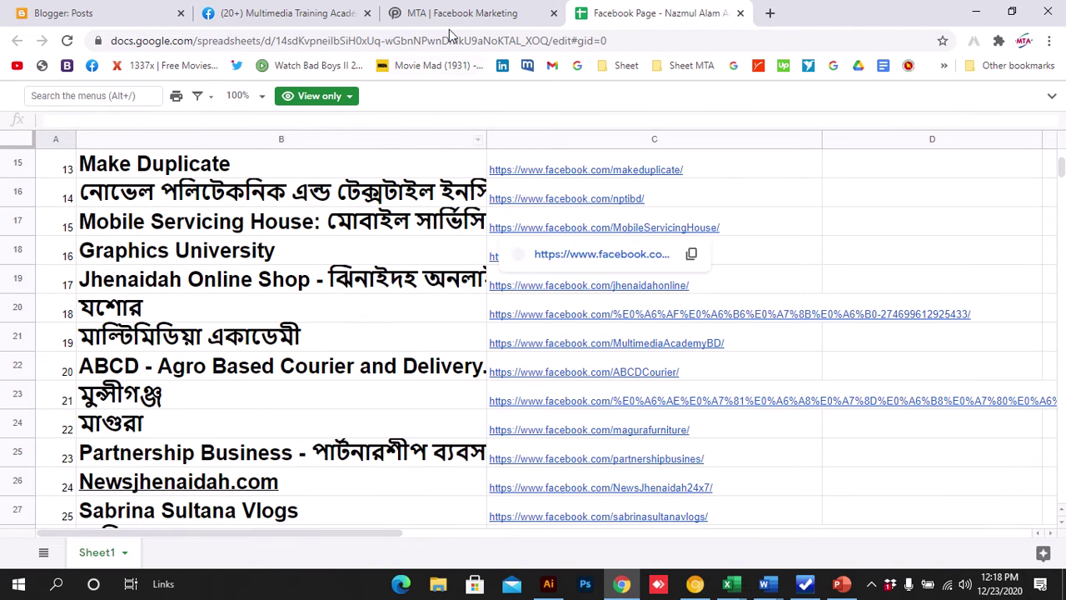
left_click(454, 13)
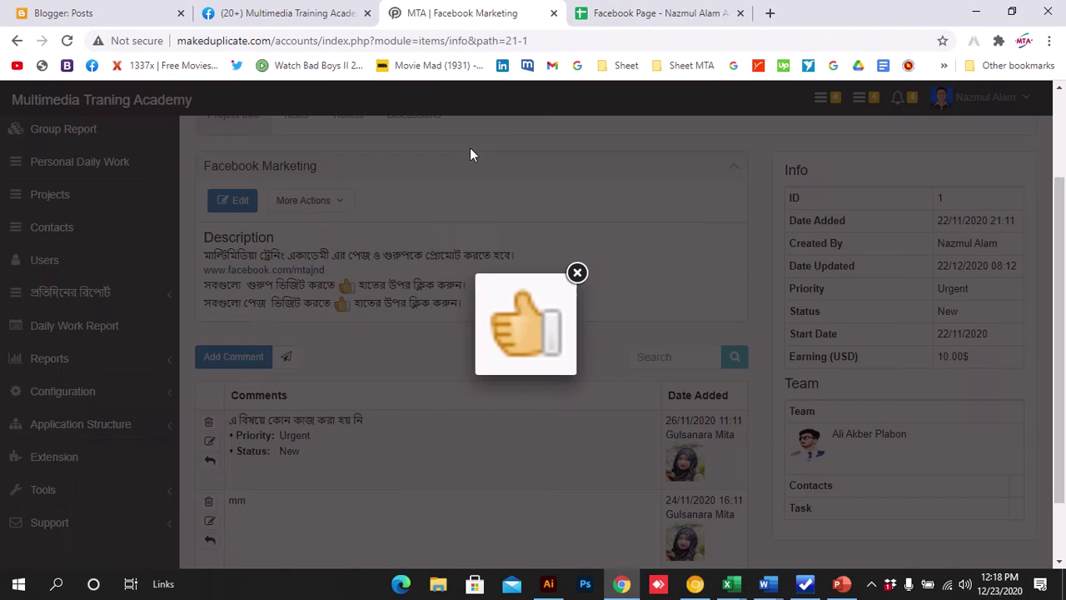
left_click(576, 273)
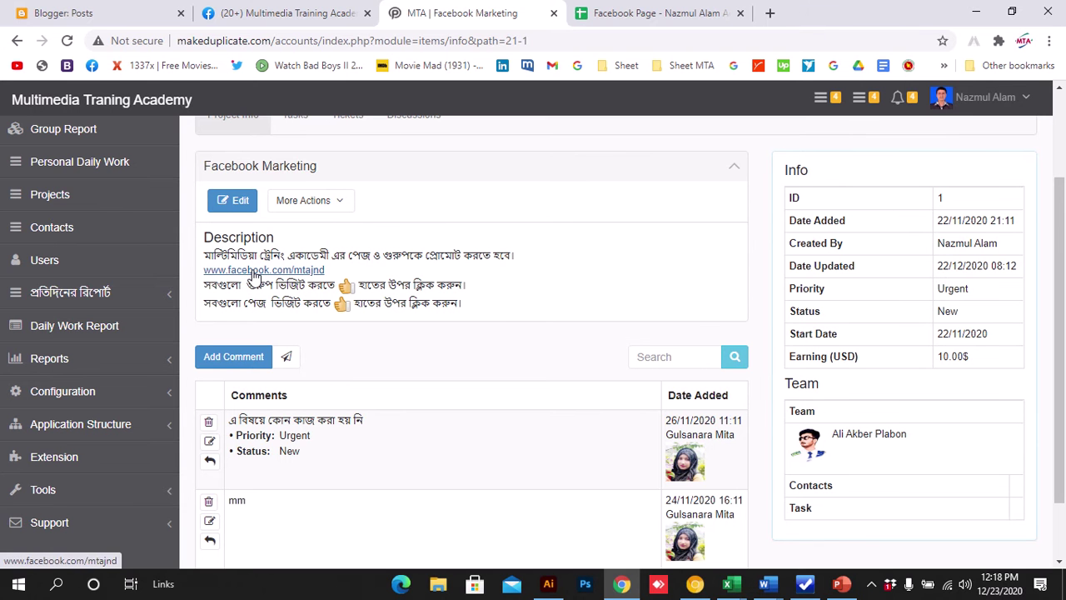
left_click(262, 272)
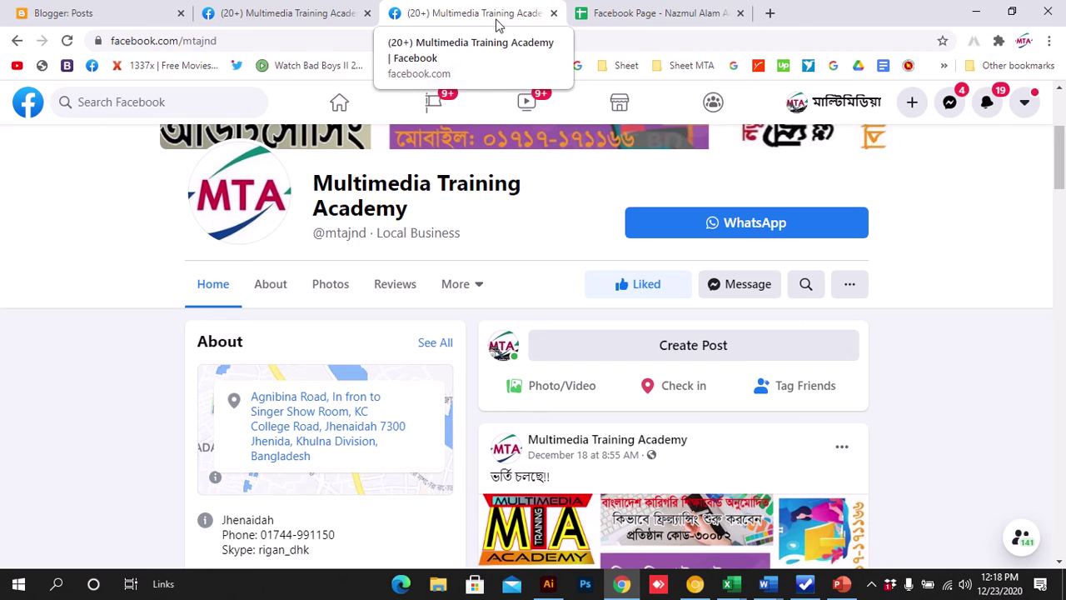
Open makeduplicate.com/accounts in a separate browser tab
left_click(769, 13)
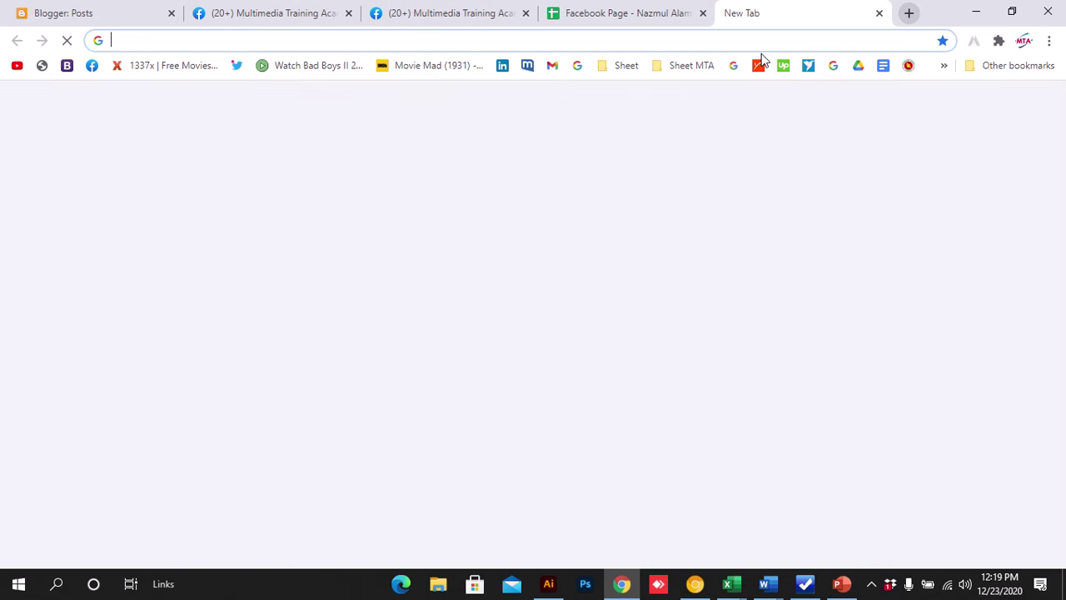
type("makeduplicate.com/accounts")
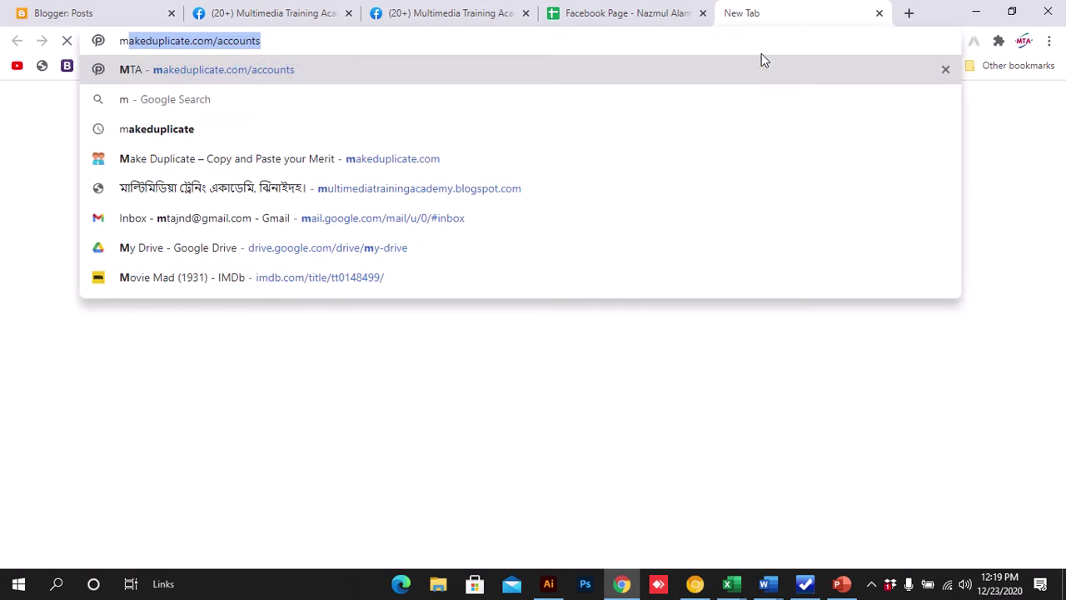
key("Return")
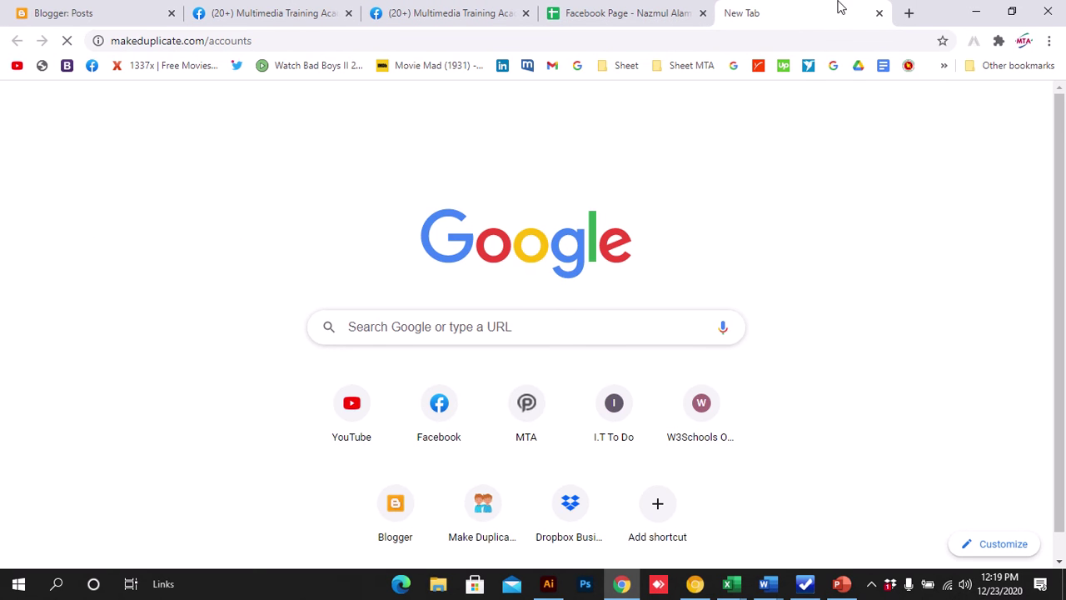
Return to the Multimedia Training Academy Facebook page and examine its cover, About details, recent posts and related pages
left_click(424, 15)
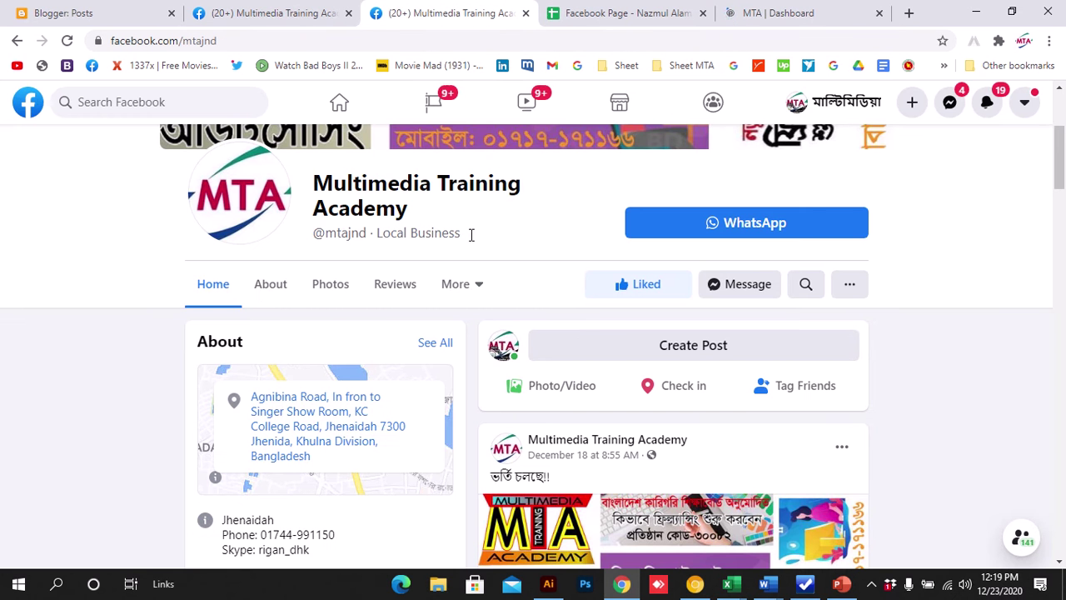
scroll(574, 337, "up", 3)
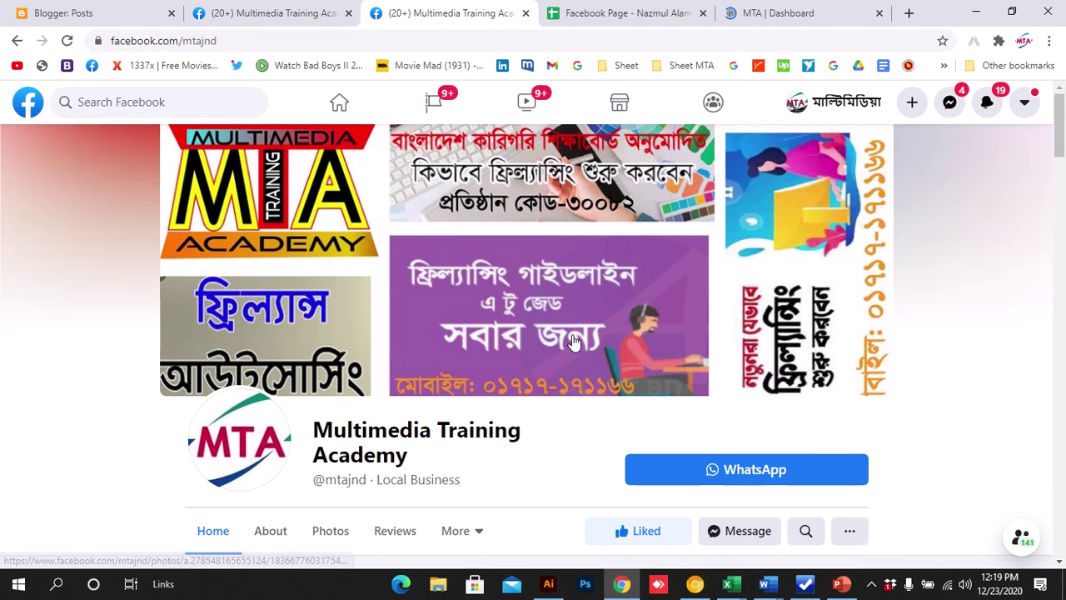
scroll(583, 325, "down", 1)
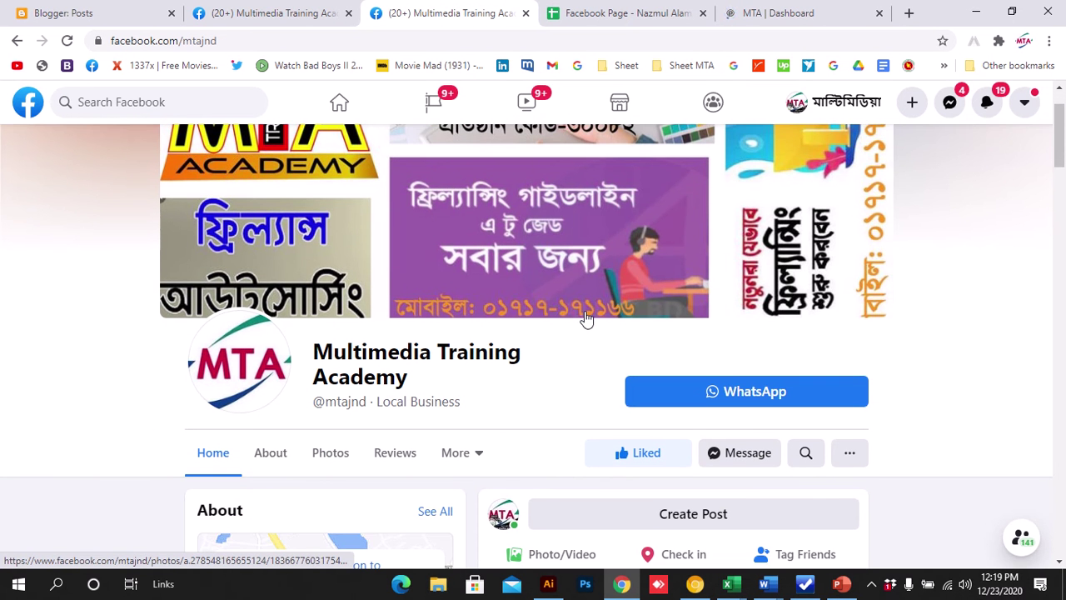
scroll(587, 319, "down", 3)
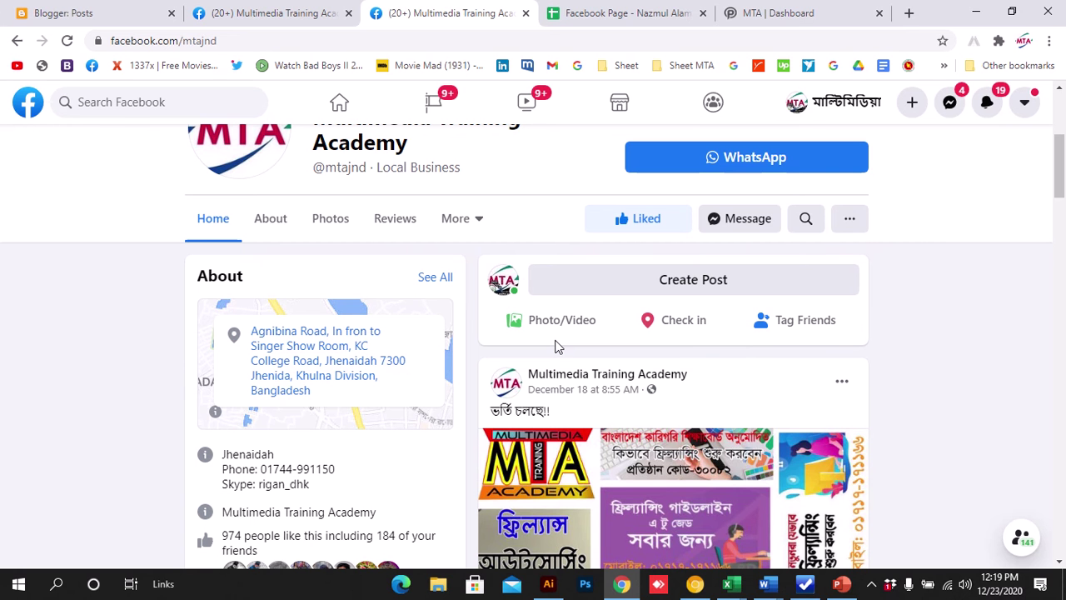
scroll(569, 316, "down", 4)
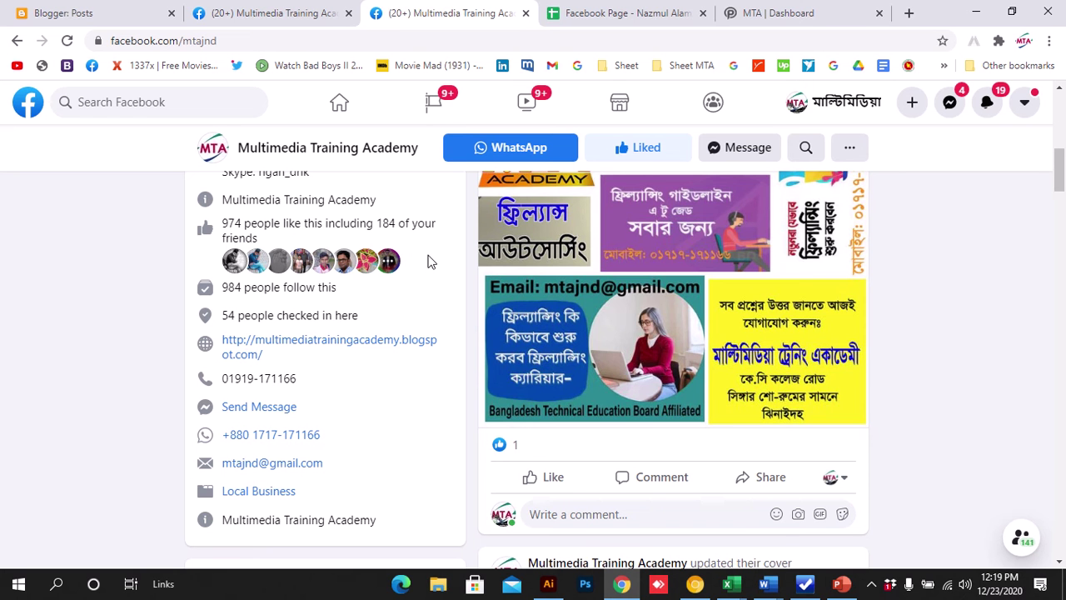
scroll(425, 254, "down", 2)
scroll(428, 262, "down", 12)
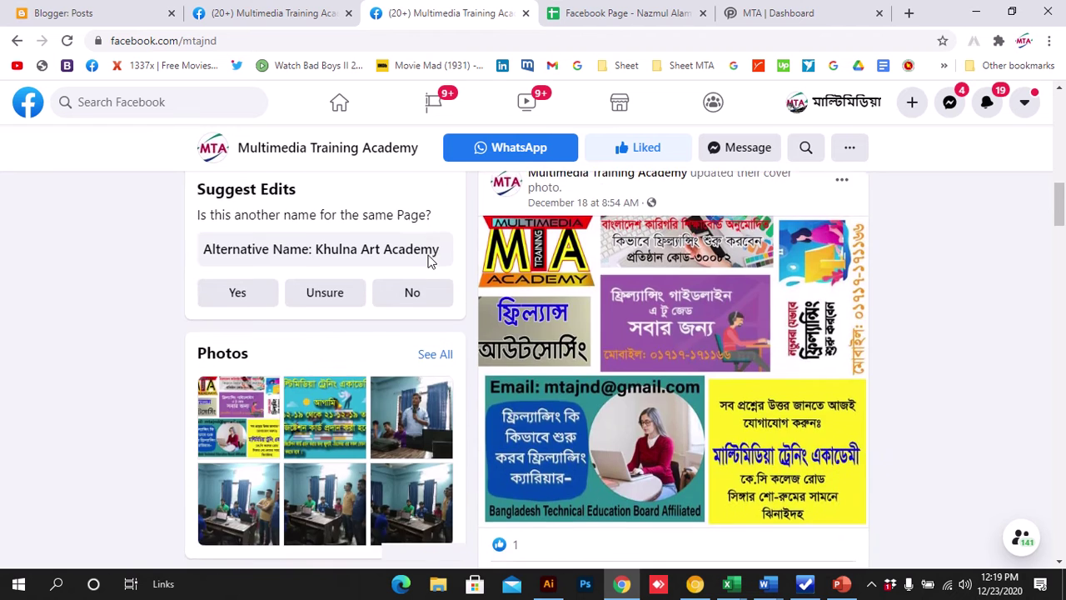
scroll(429, 258, "down", 4)
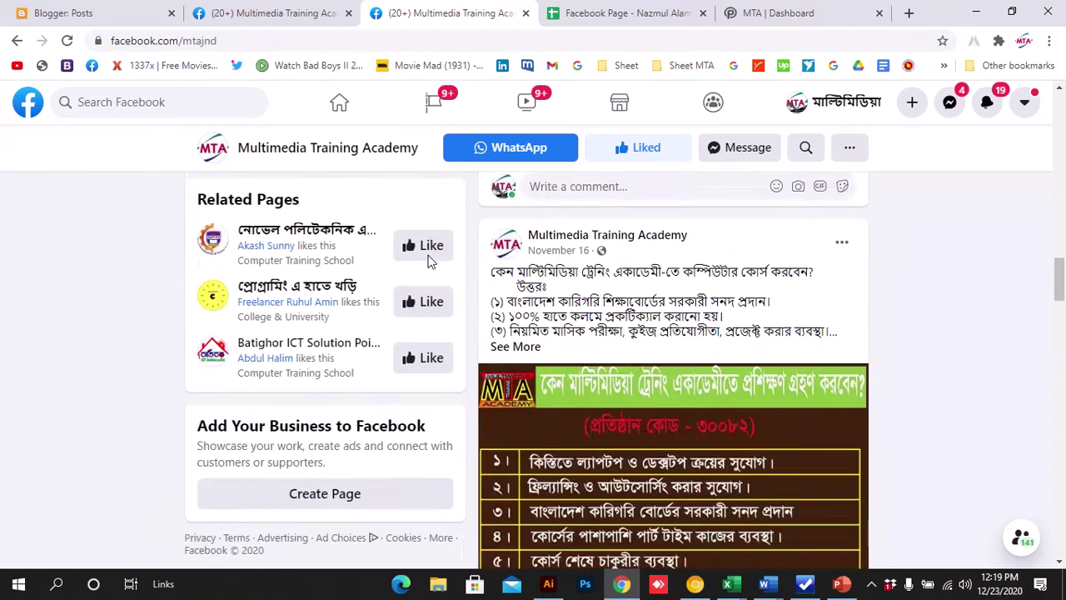
Examine the page's November 16 post listing the reasons to train at the academy, including its reactions and comments
scroll(429, 262, "up", 6)
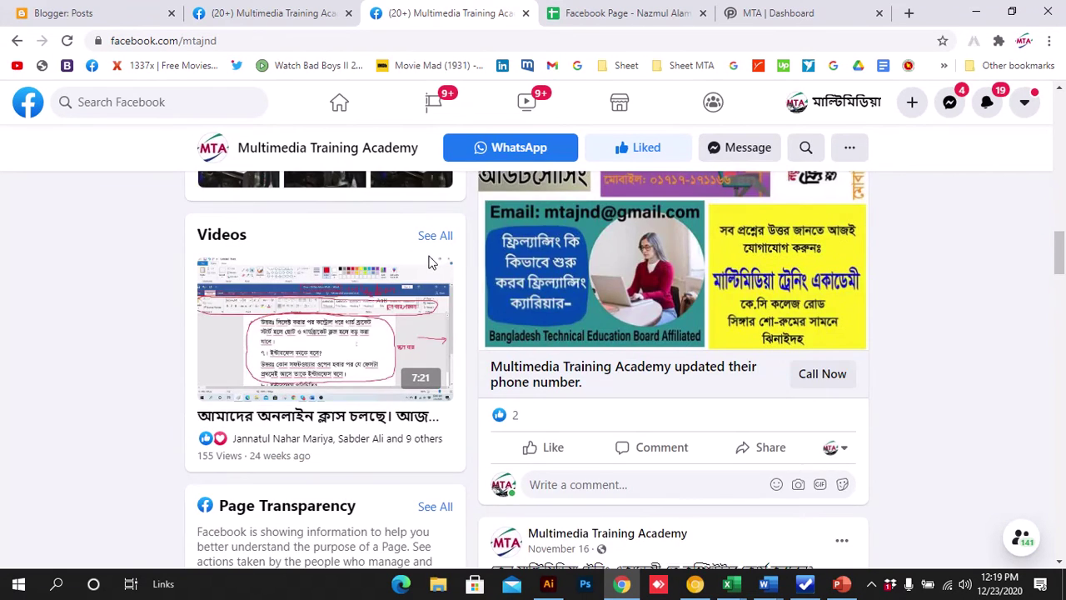
scroll(429, 261, "down", 3)
scroll(430, 262, "down", 3)
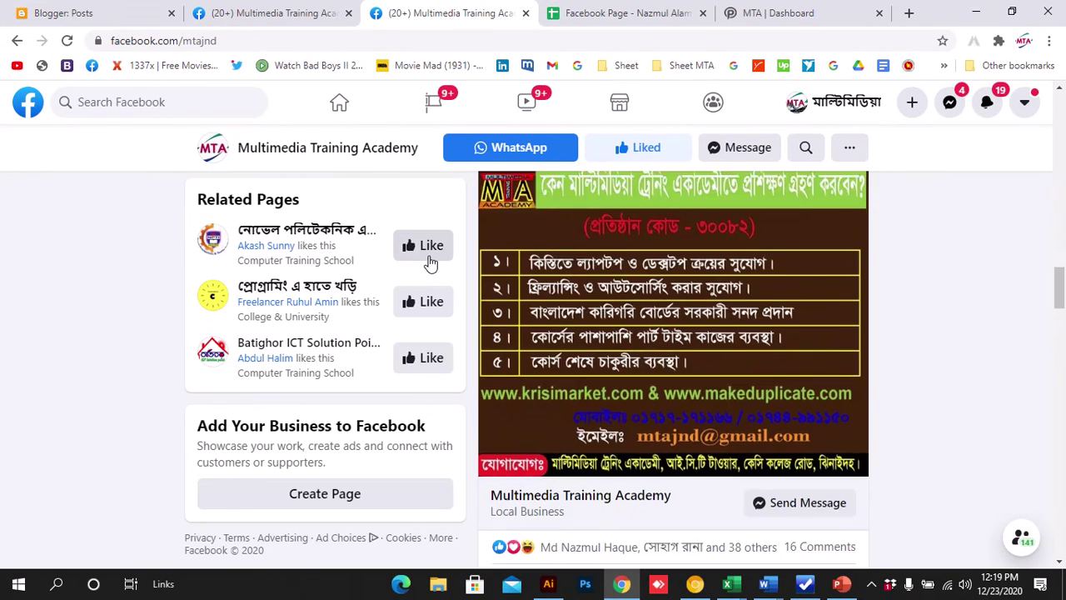
scroll(428, 263, "down", 2)
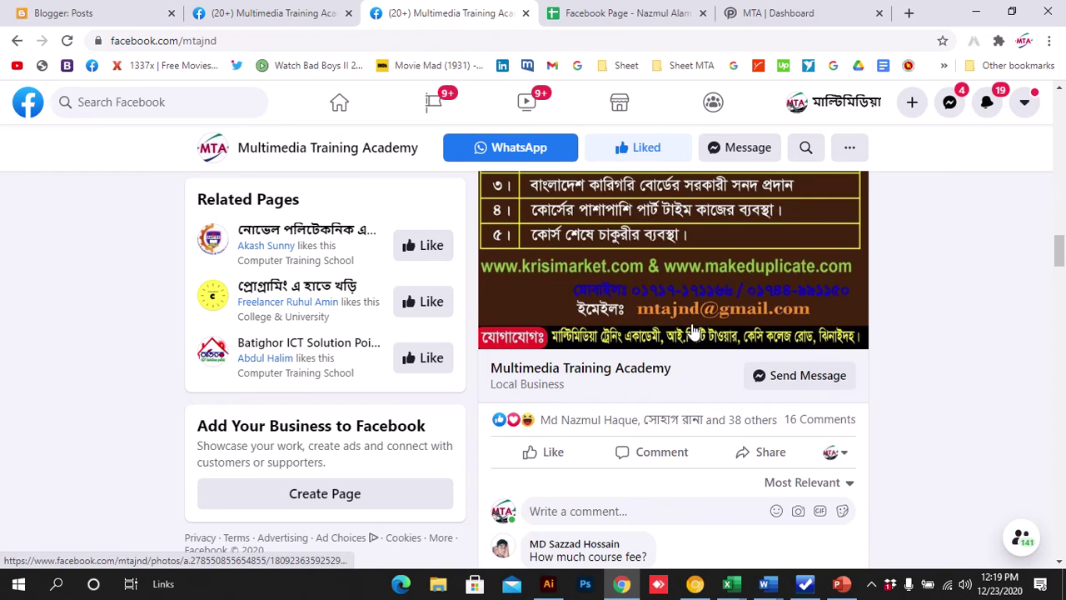
scroll(693, 331, "down", 2)
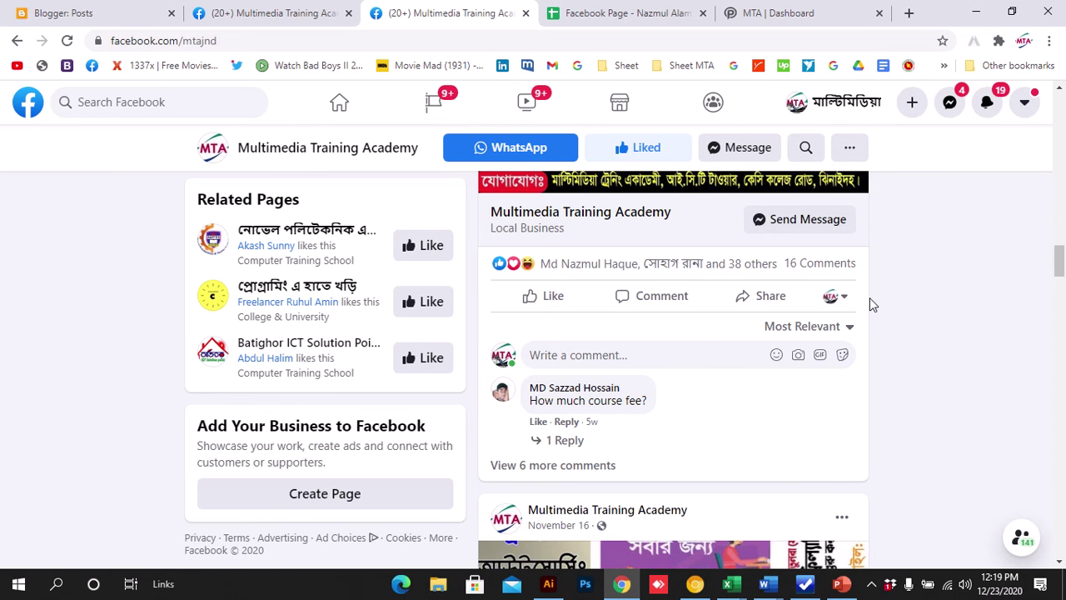
Review the Multimedia Training Academy page's header, contact details and newest December 18 post once more
scroll(869, 302, "up", 2)
scroll(869, 301, "up", 10)
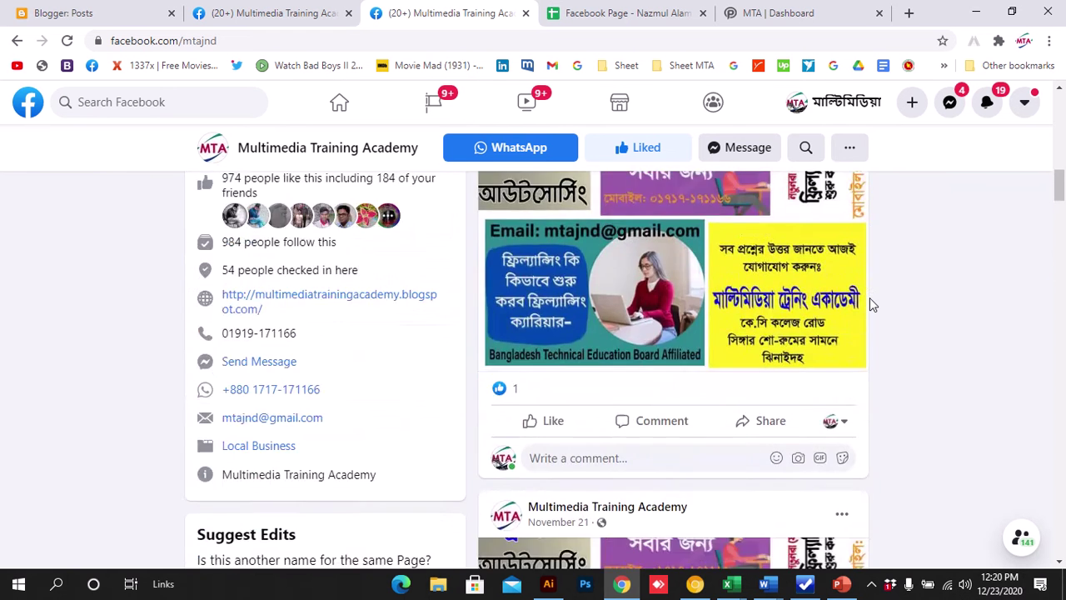
scroll(870, 305, "up", 5)
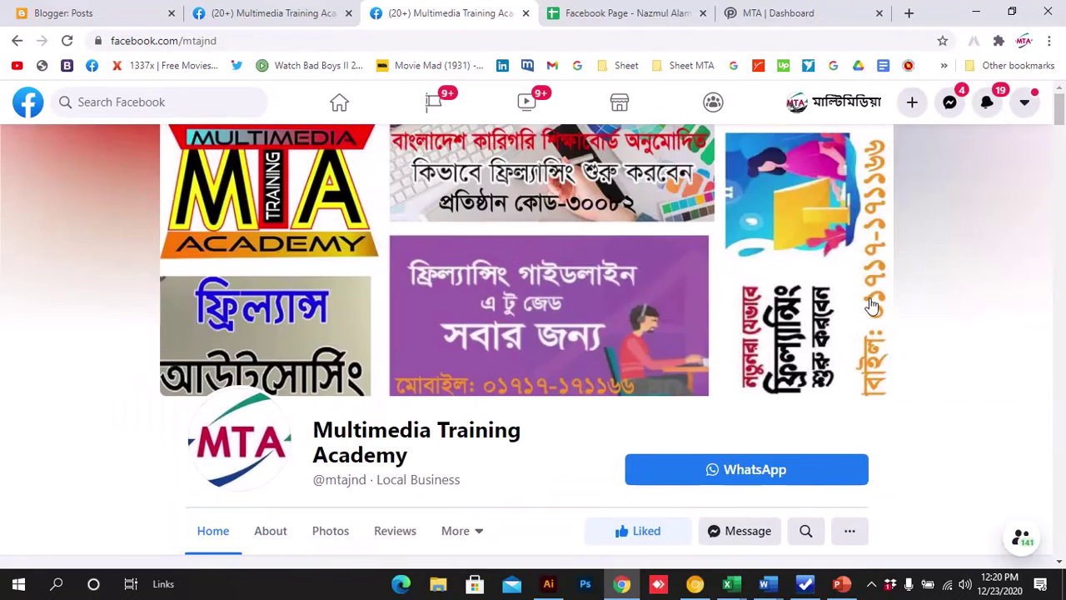
scroll(872, 306, "down", 2)
scroll(871, 305, "down", 1)
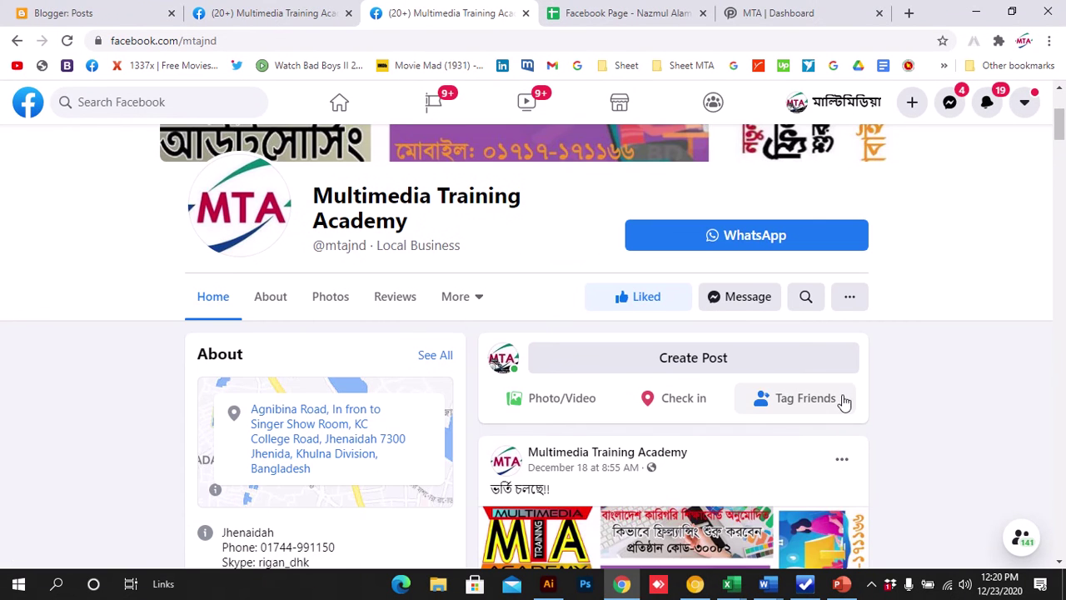
scroll(856, 399, "down", 6)
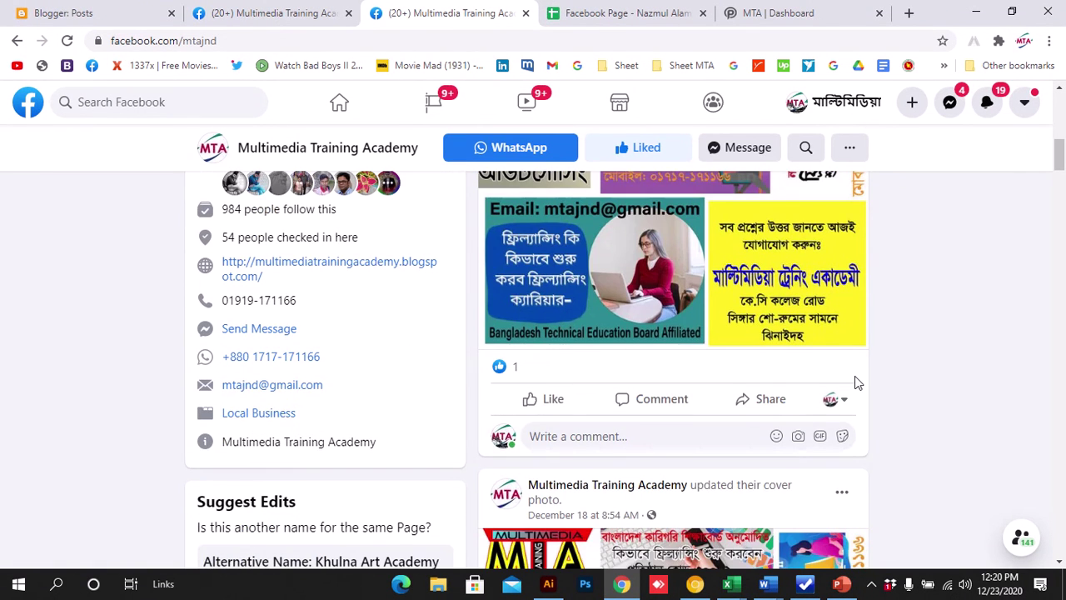
scroll(854, 376, "up", 8)
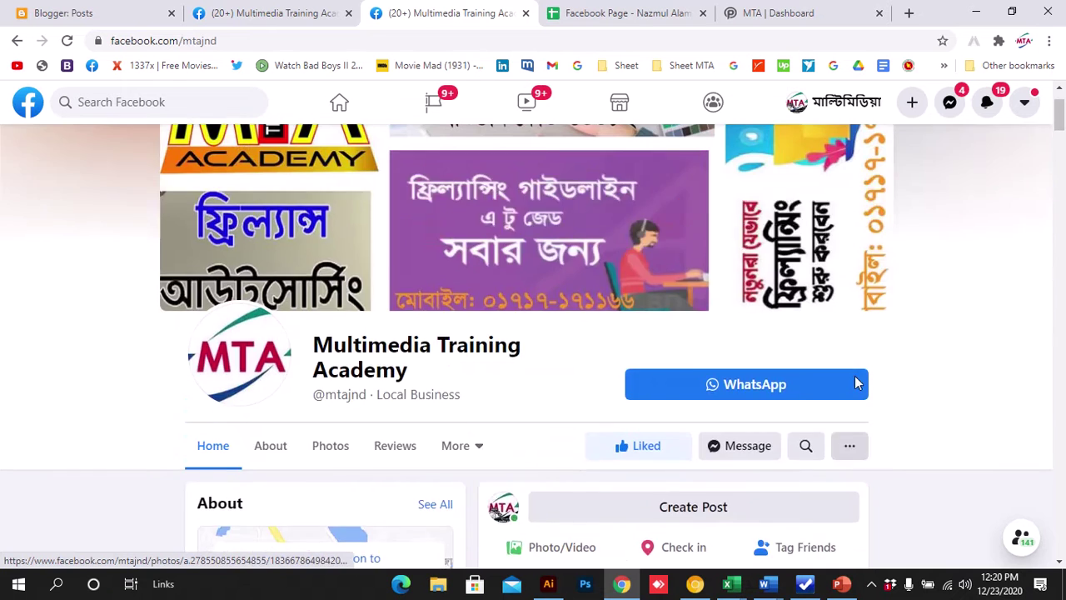
scroll(854, 375, "up", 1)
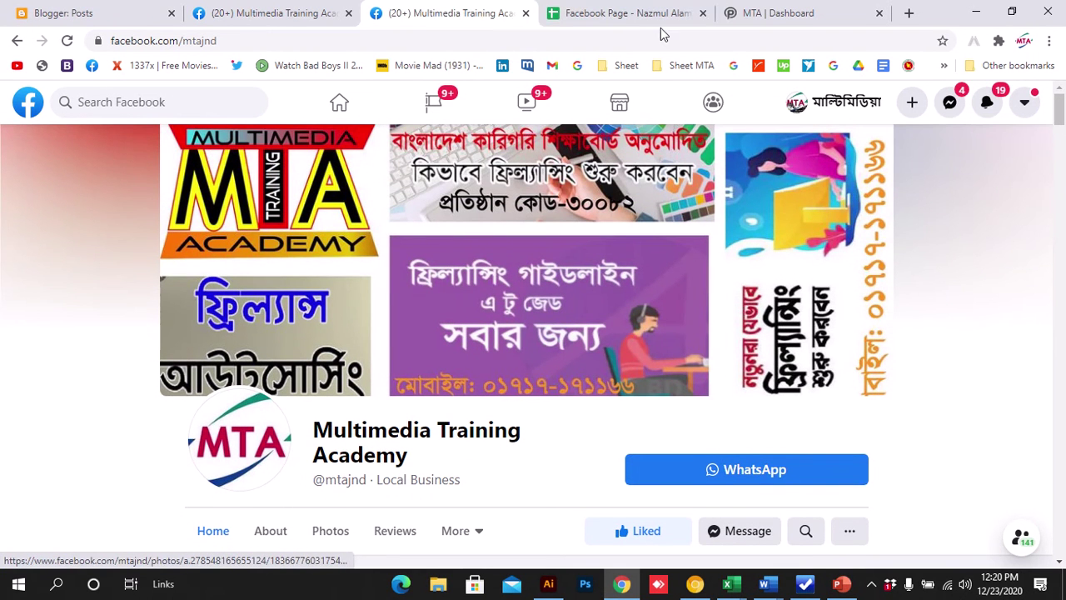
Go back to the Facebook Page spreadsheet and look through the page names and links down to the middle of the list
left_click(683, 13)
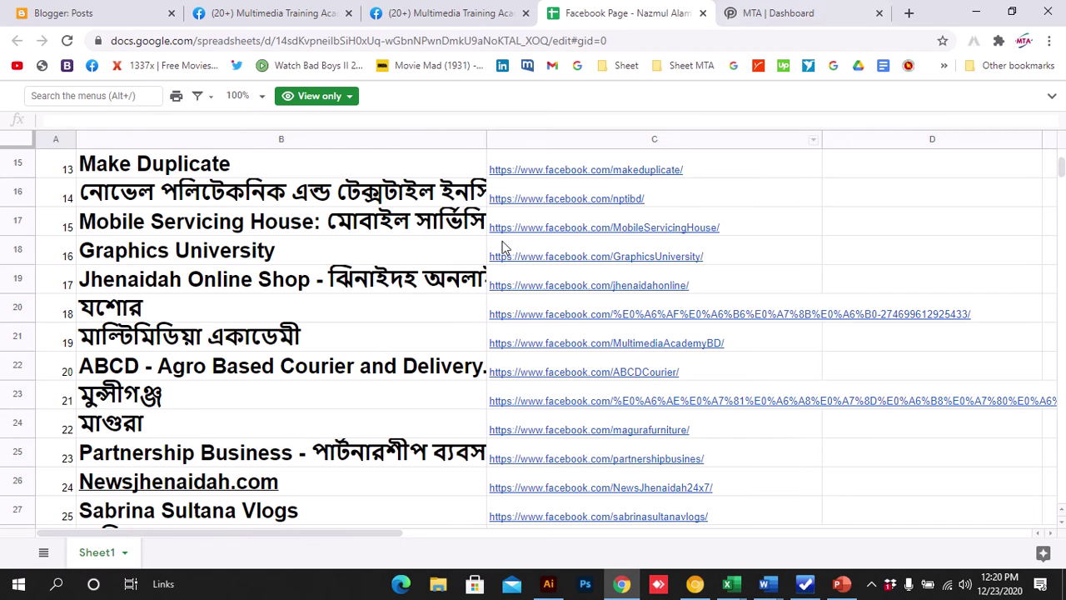
scroll(261, 384, "up", 4)
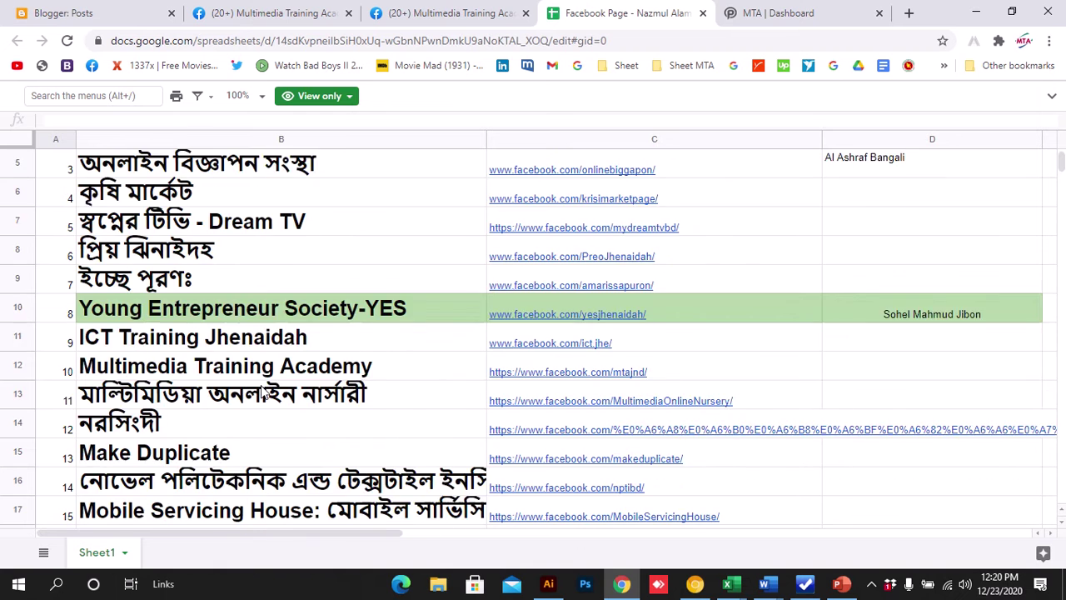
scroll(262, 388, "down", 10)
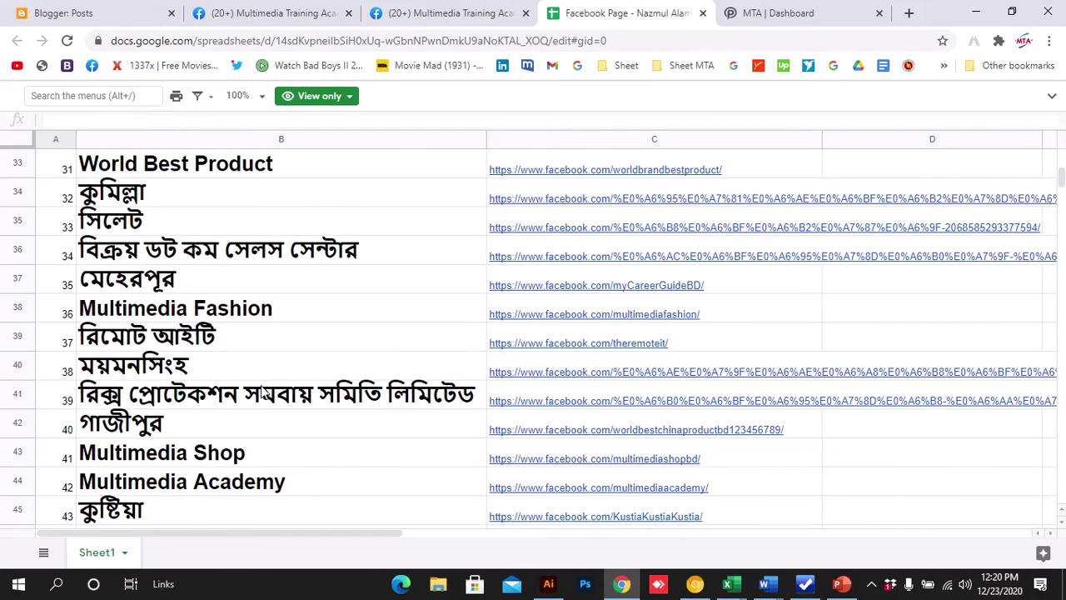
scroll(303, 338, "down", 3)
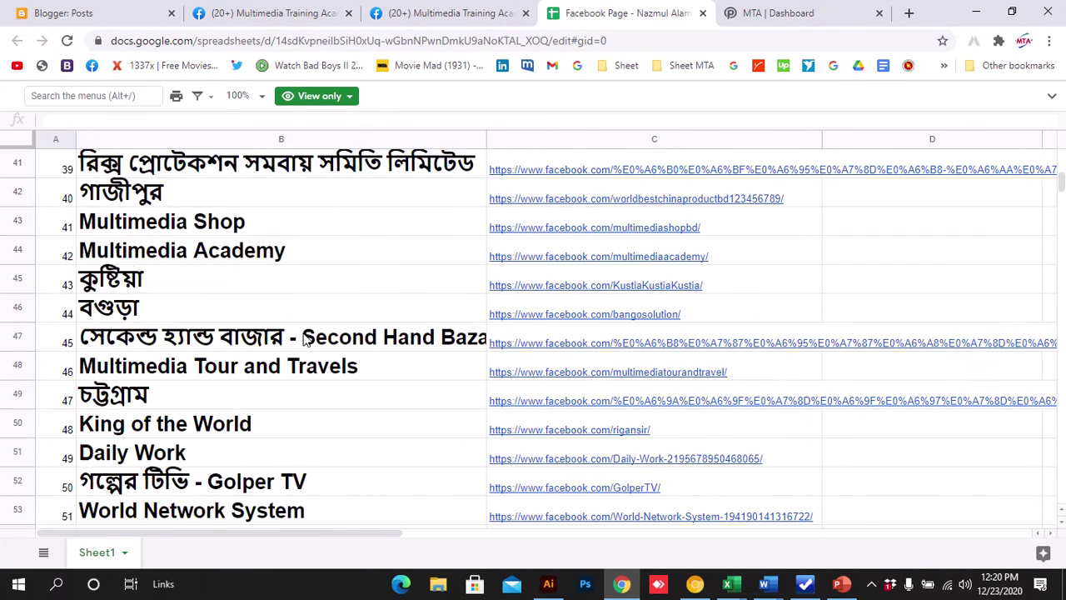
scroll(425, 224, "up", 2)
Revisit the Multimedia Training Academy Facebook page briefly and switch to the MTA dashboard
left_click(463, 14)
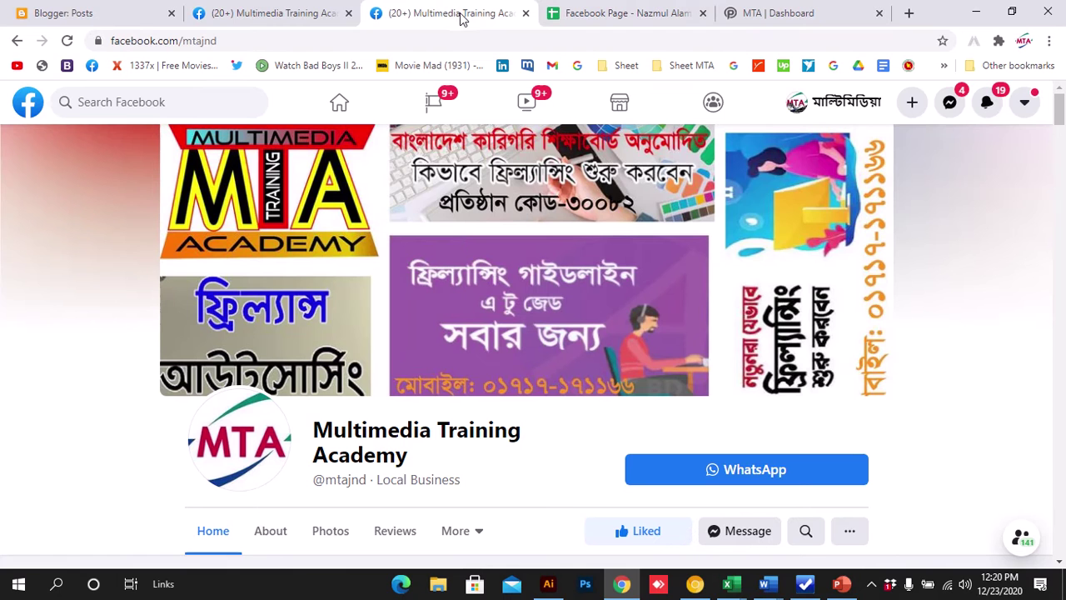
left_click(797, 12)
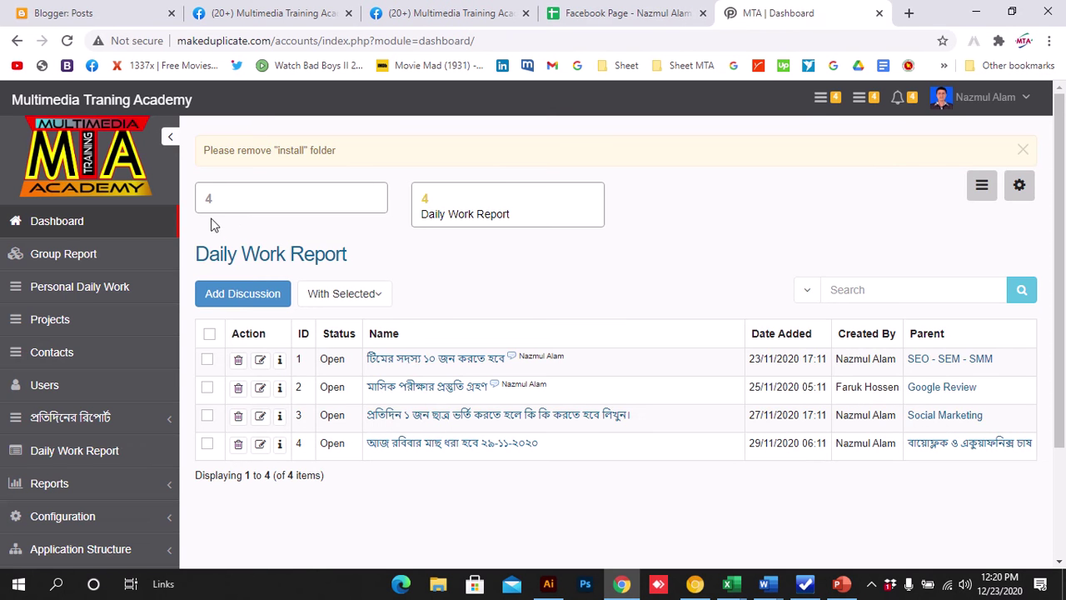
Open the Facebook Marketing project's info page from the project list and review its description, page link and comments
left_click(47, 325)
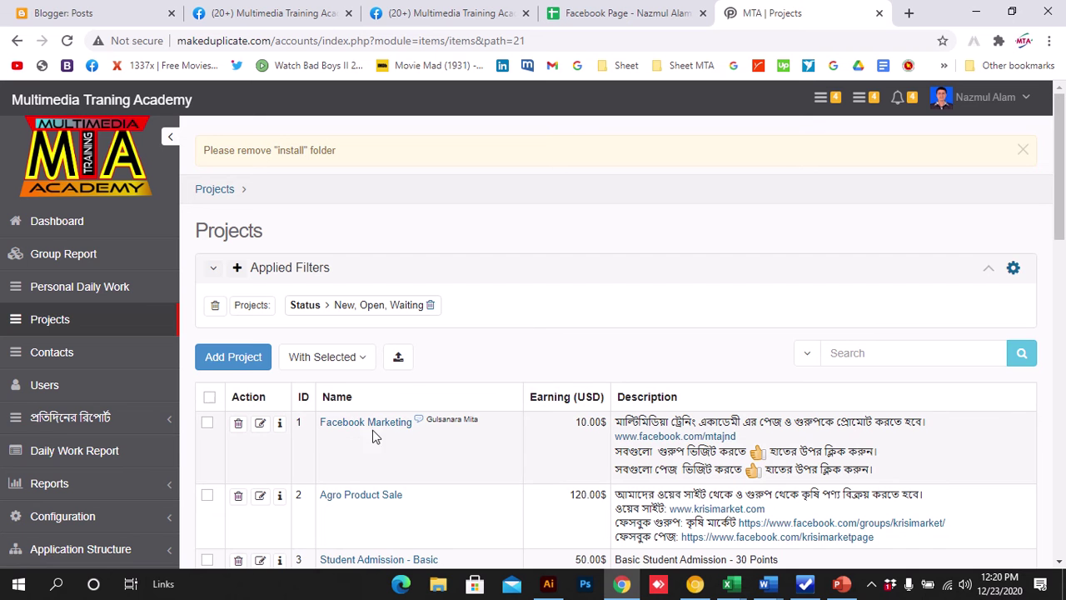
left_click(360, 424)
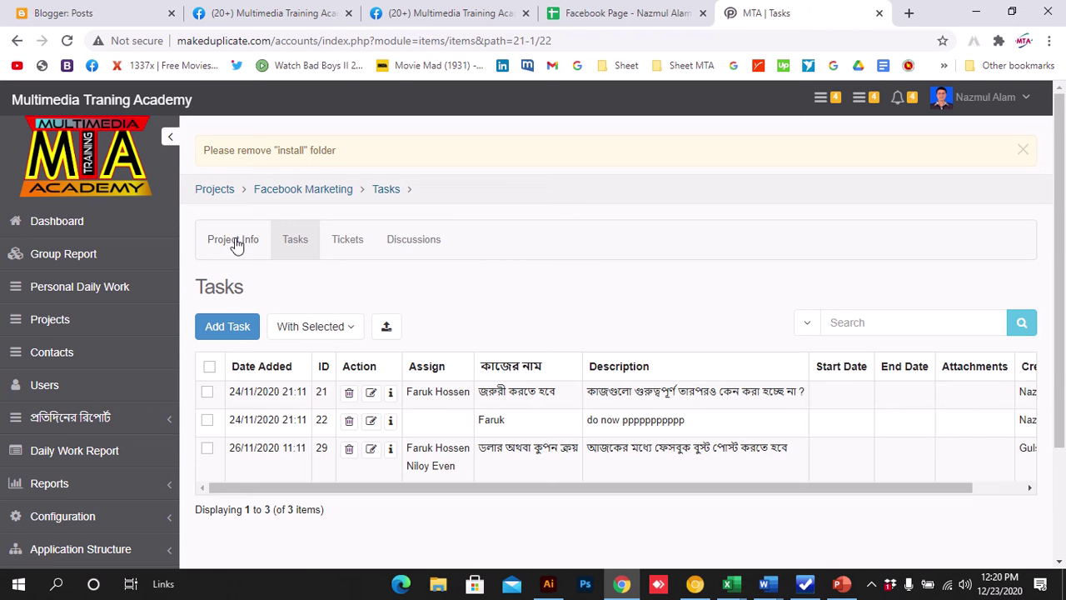
left_click(237, 240)
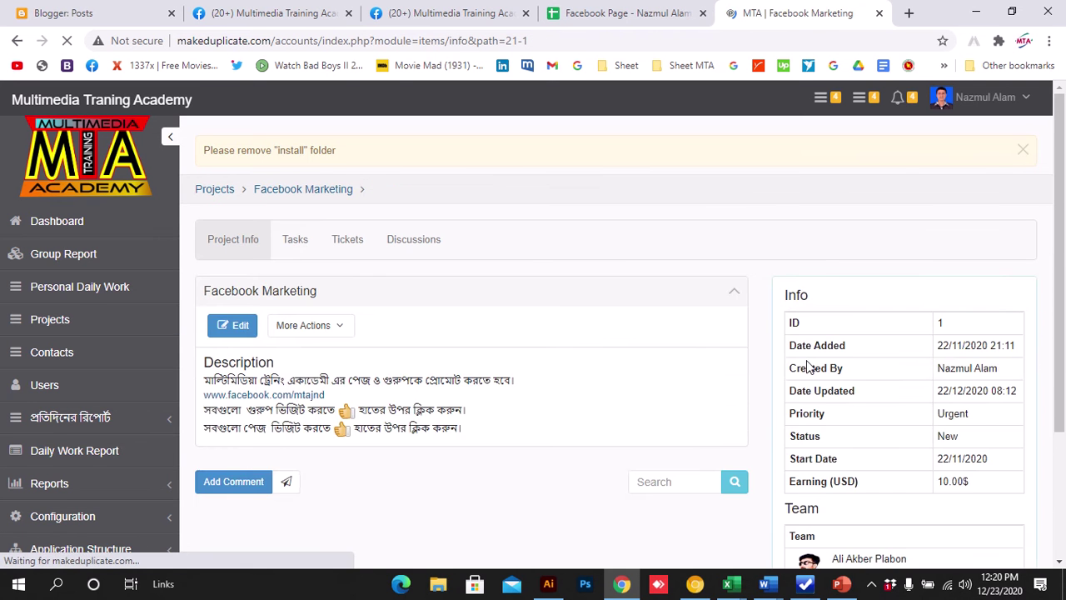
scroll(510, 368, "down", 2)
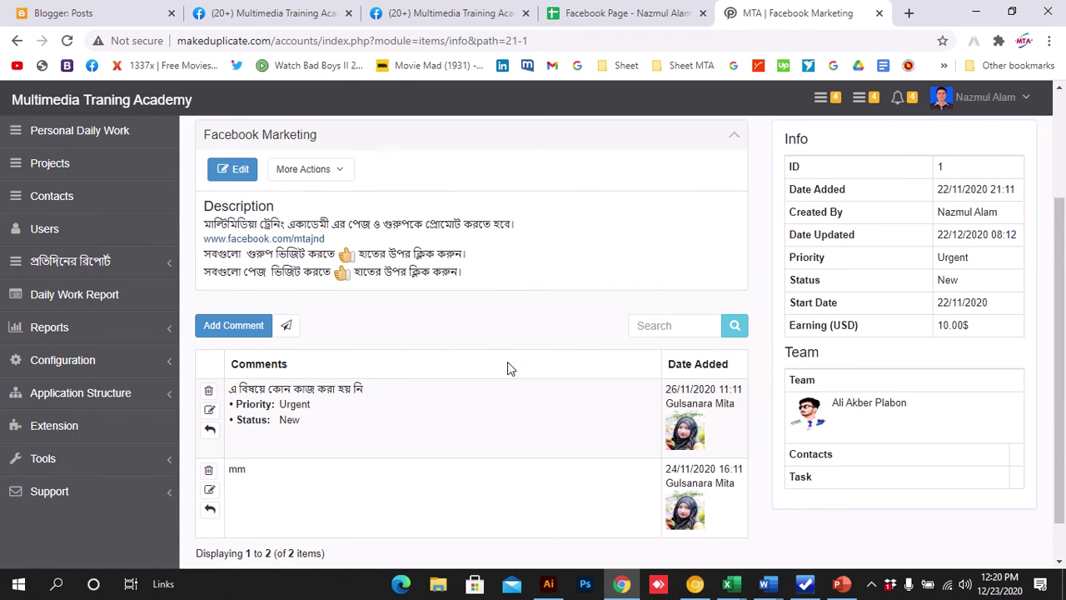
right_click(255, 241)
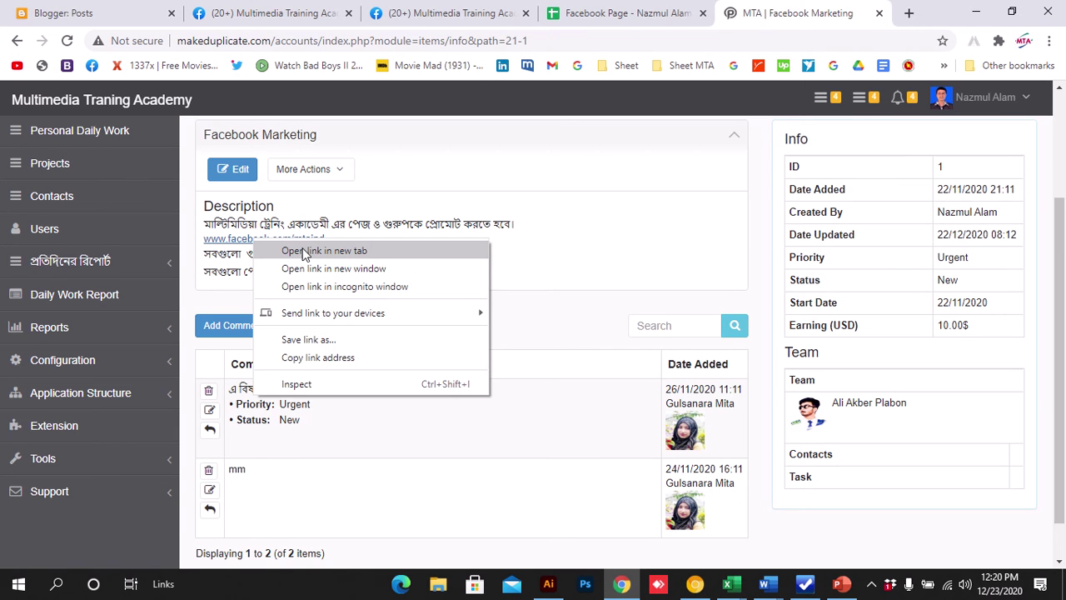
left_click(604, 215)
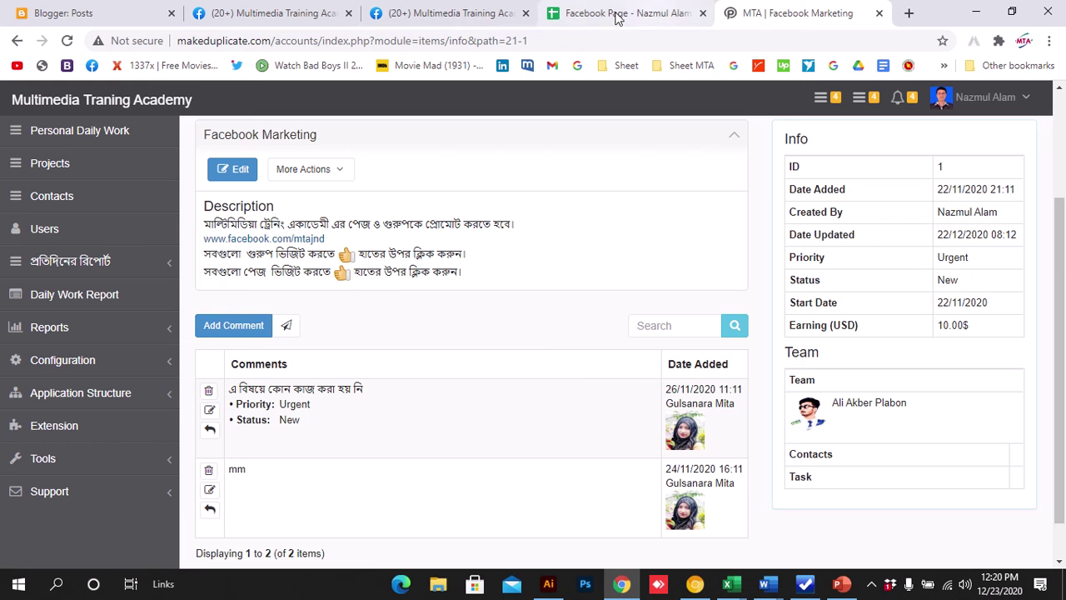
Look over the Multimedia Training Academy Facebook page and its newest posts, revisit the Facebook Page spreadsheet, and add a blank browser tab
left_click(475, 13)
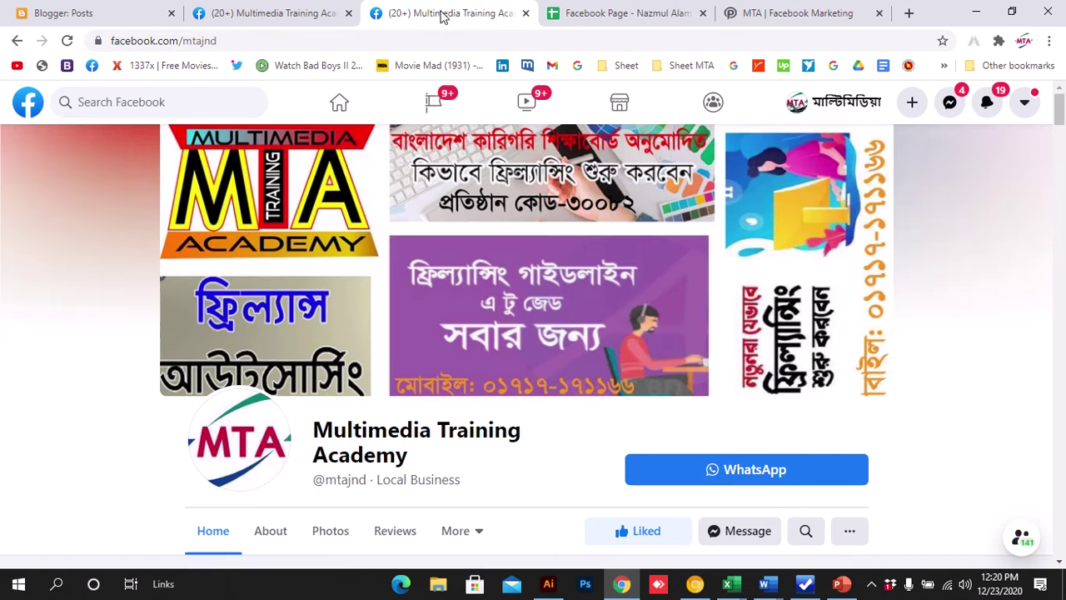
scroll(592, 297, "down", 10)
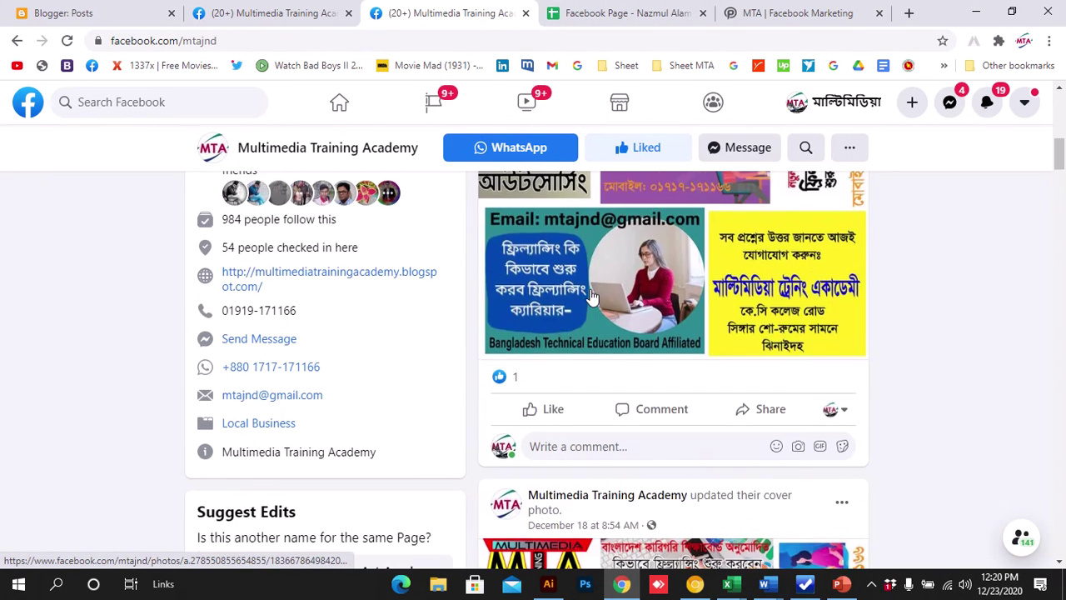
scroll(591, 297, "up", 10)
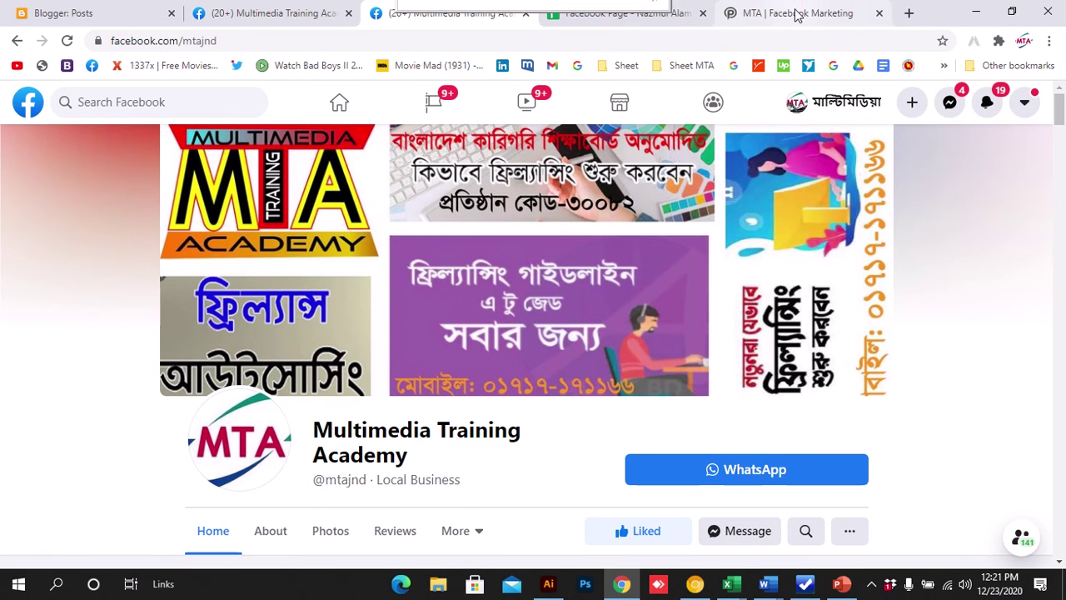
left_click(750, 8)
left_click(666, 13)
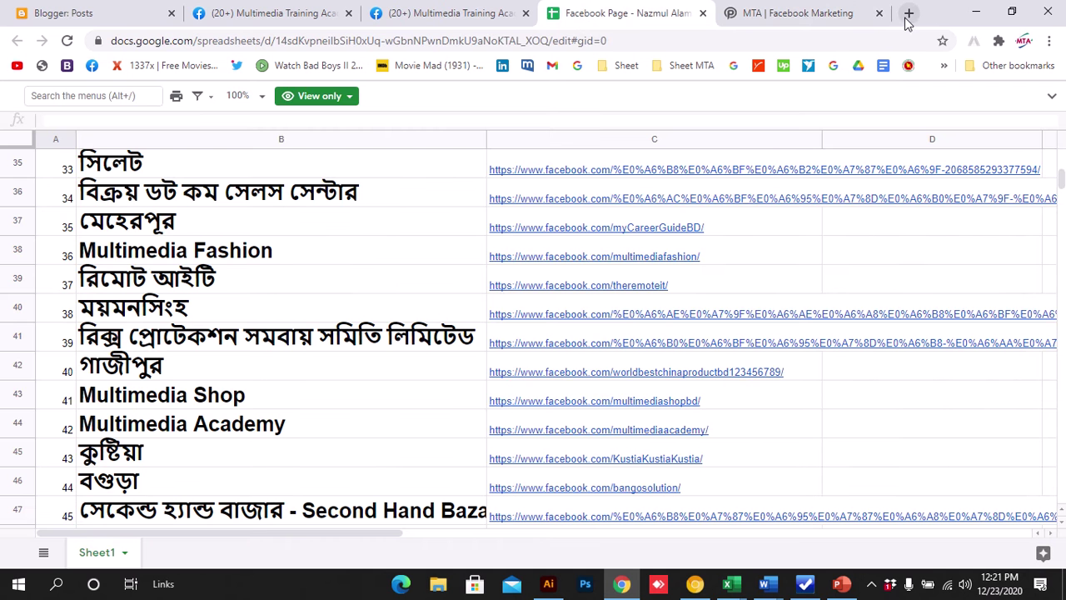
left_click(909, 12)
left_click(375, 12)
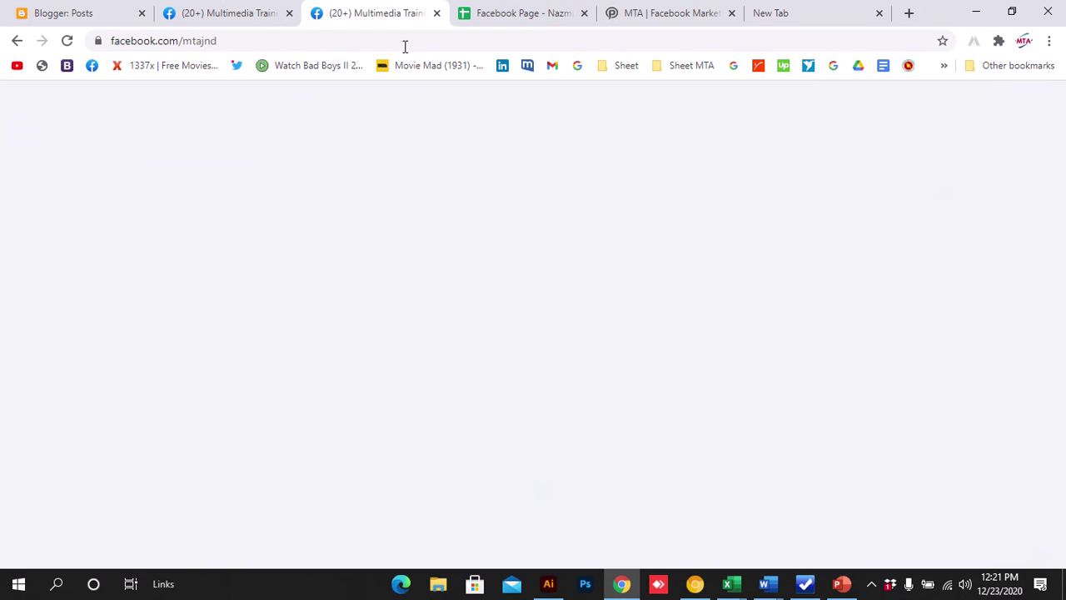
From the Multimedia Training Academy (MTA) group, search Facebook for "on call mover" and open the On Call Mover page in a new tab
left_click(218, 20)
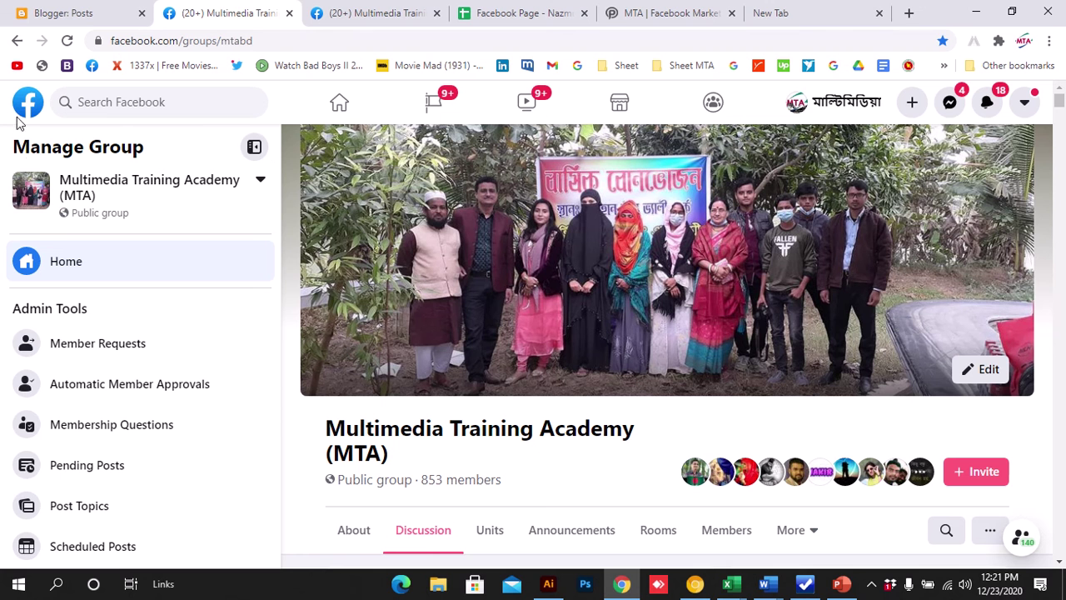
left_click(188, 101)
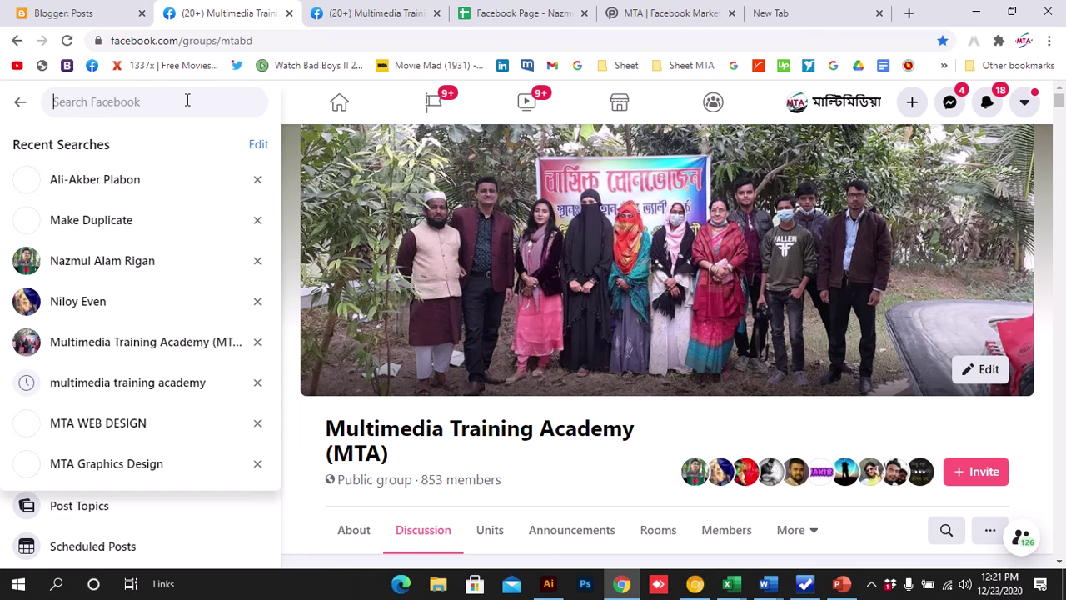
type("on")
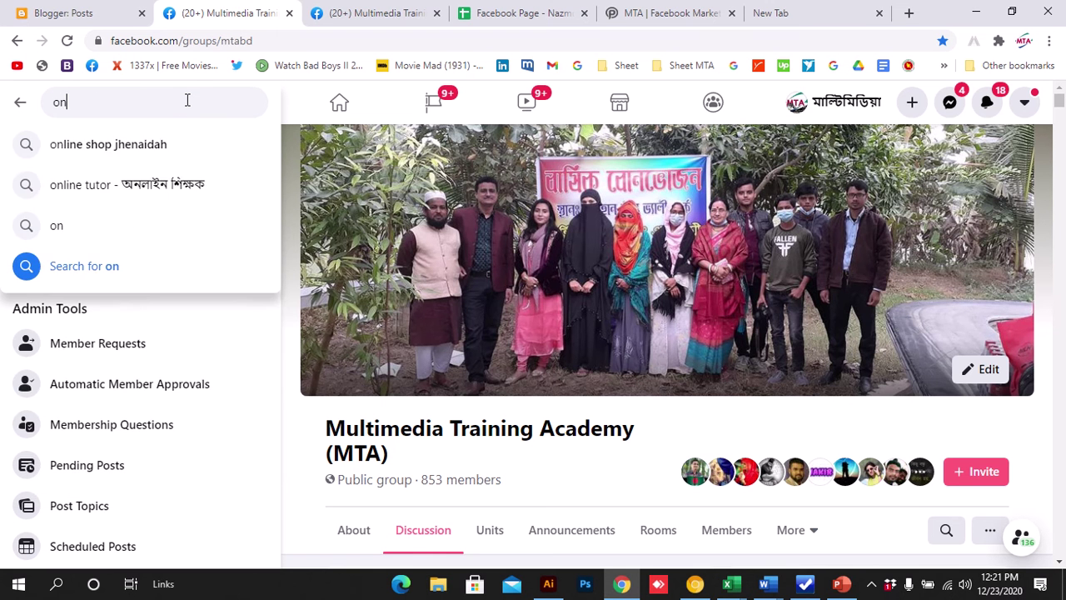
type(" call ")
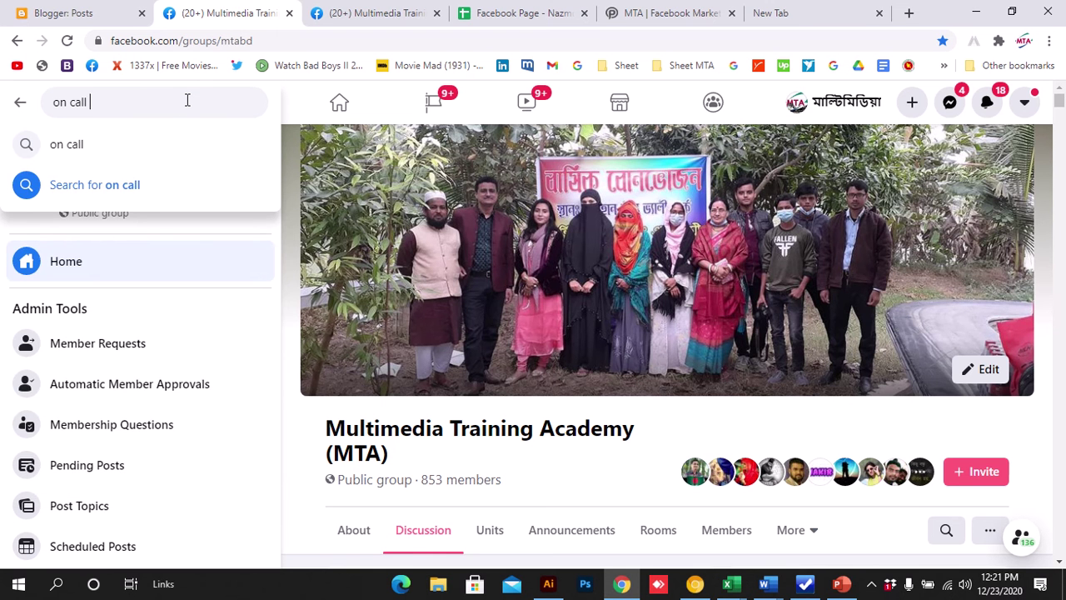
type("mover")
key("Return")
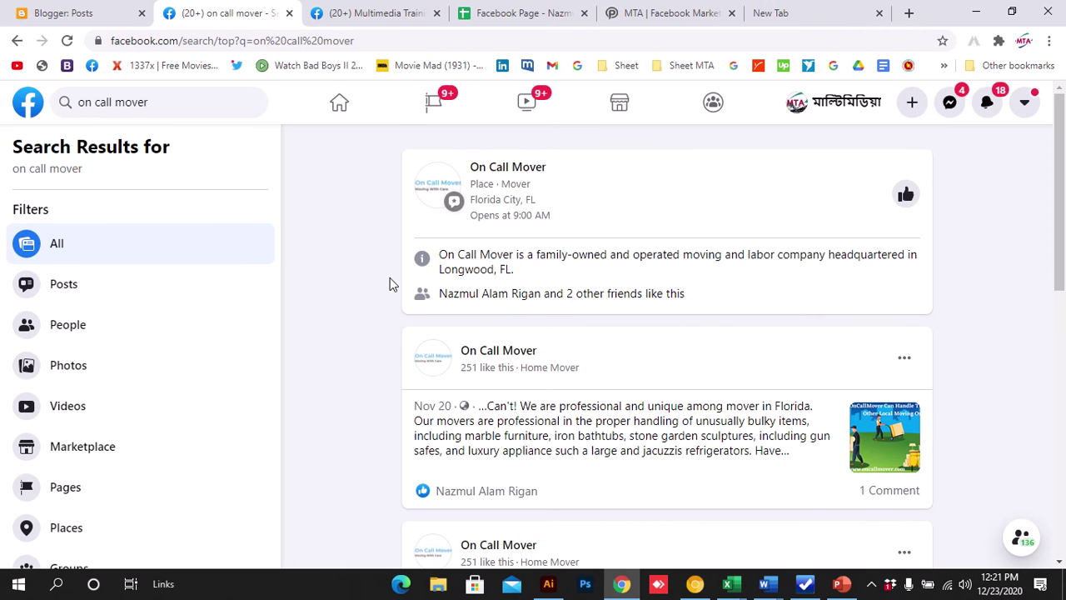
right_click(525, 173)
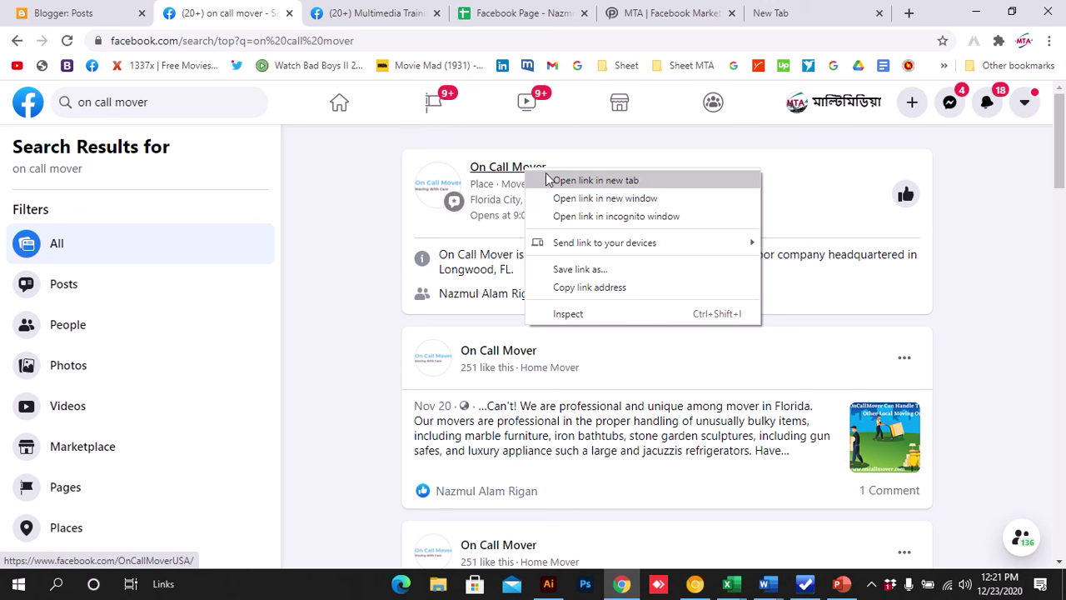
left_click(550, 181)
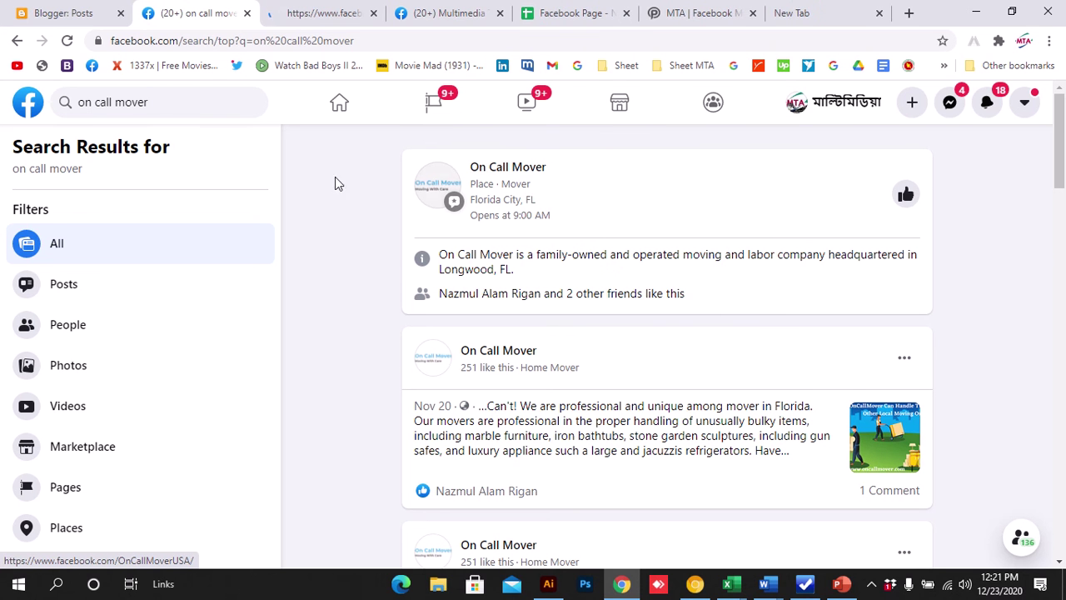
Search Facebook for "my loaders" and open the My Loaders group in a new tab
left_click(169, 104)
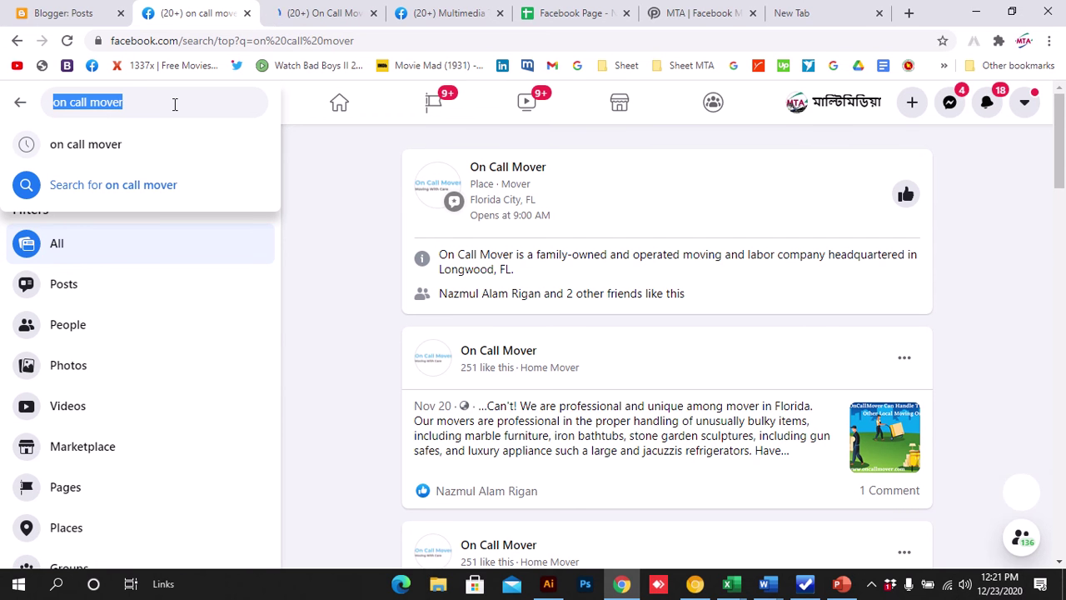
key("BackSpace")
type("my loaders")
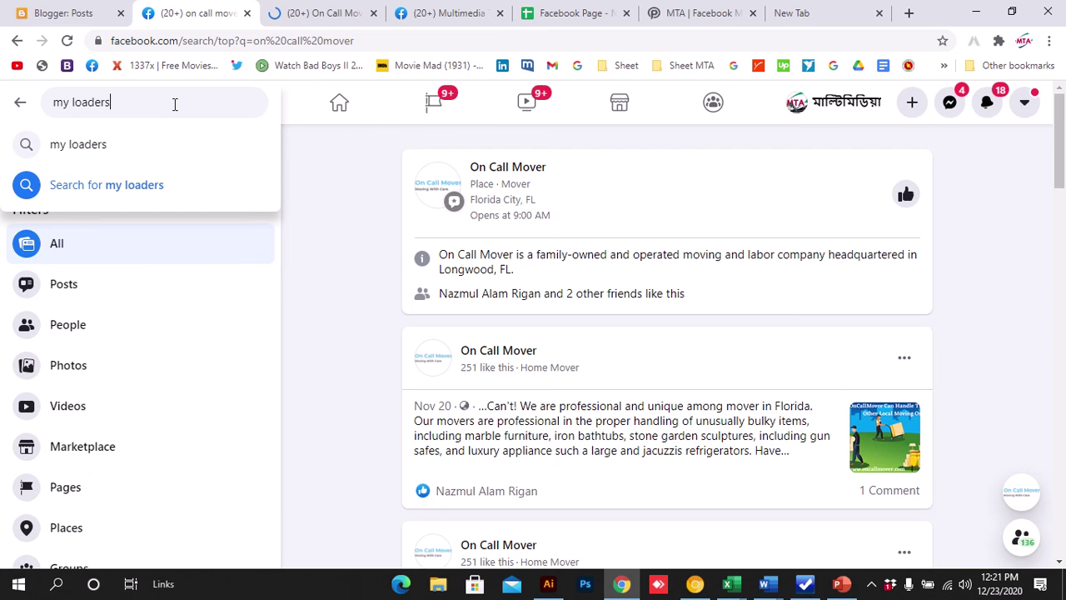
key("Return")
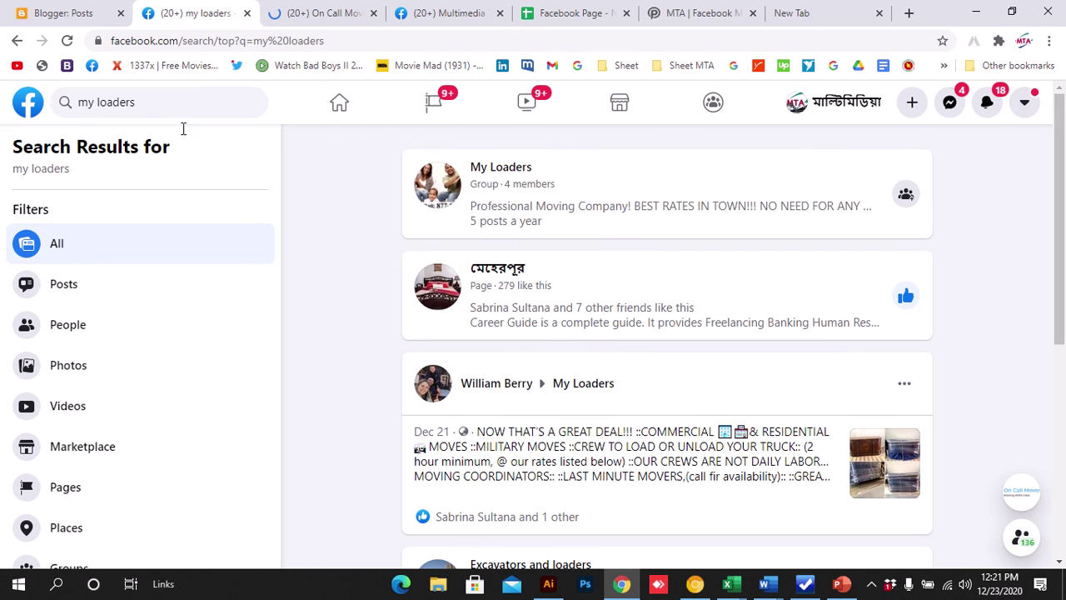
right_click(528, 167)
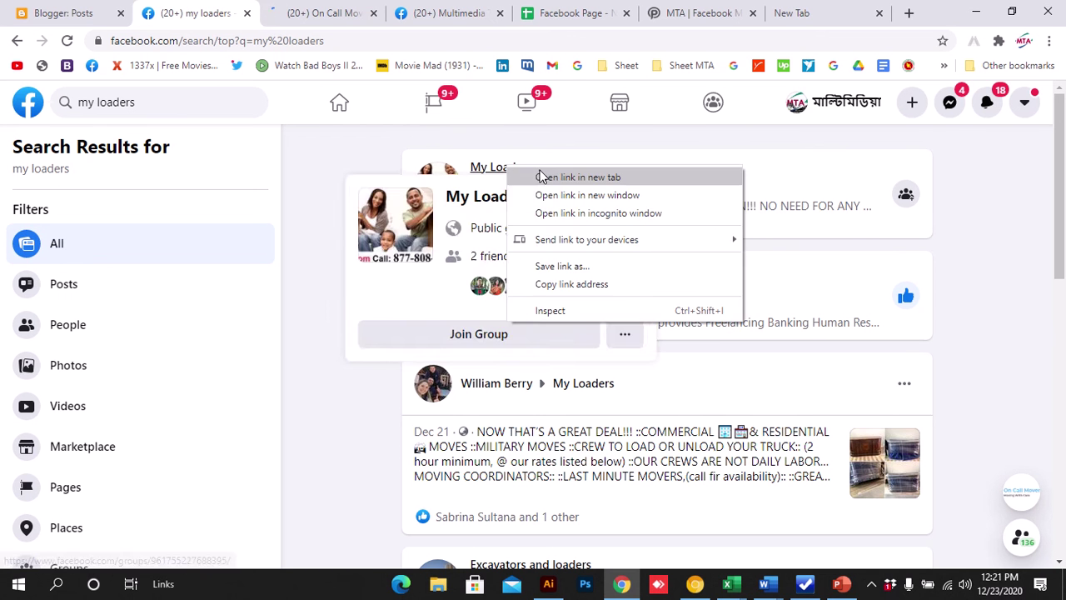
left_click(554, 176)
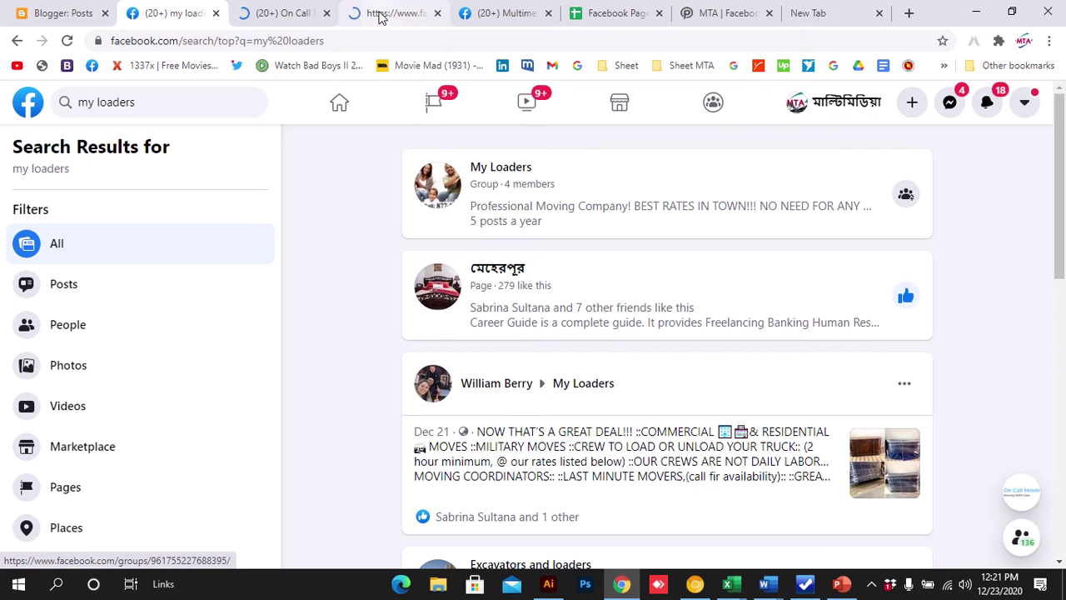
Examine the On Call Mover page's cover, About details and December 8 offer post
left_click(284, 15)
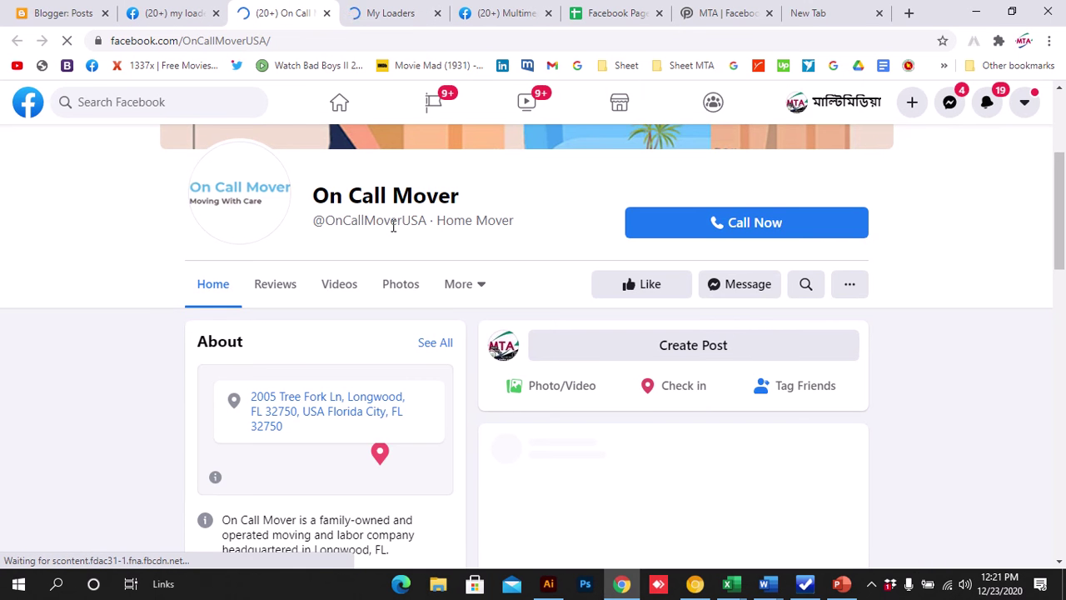
scroll(485, 234, "down", 3)
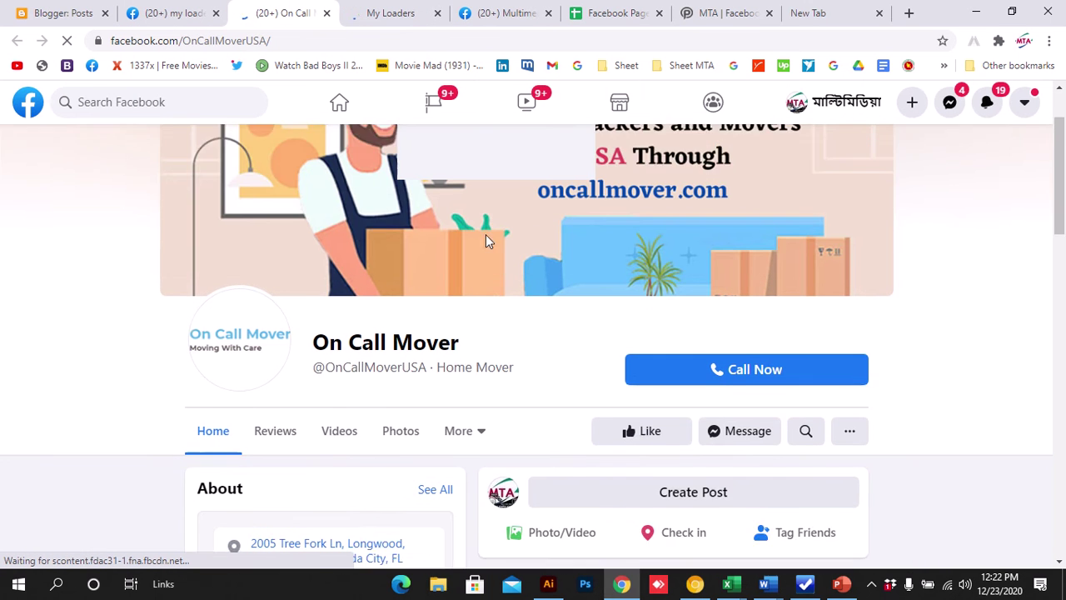
scroll(486, 238, "up", 3)
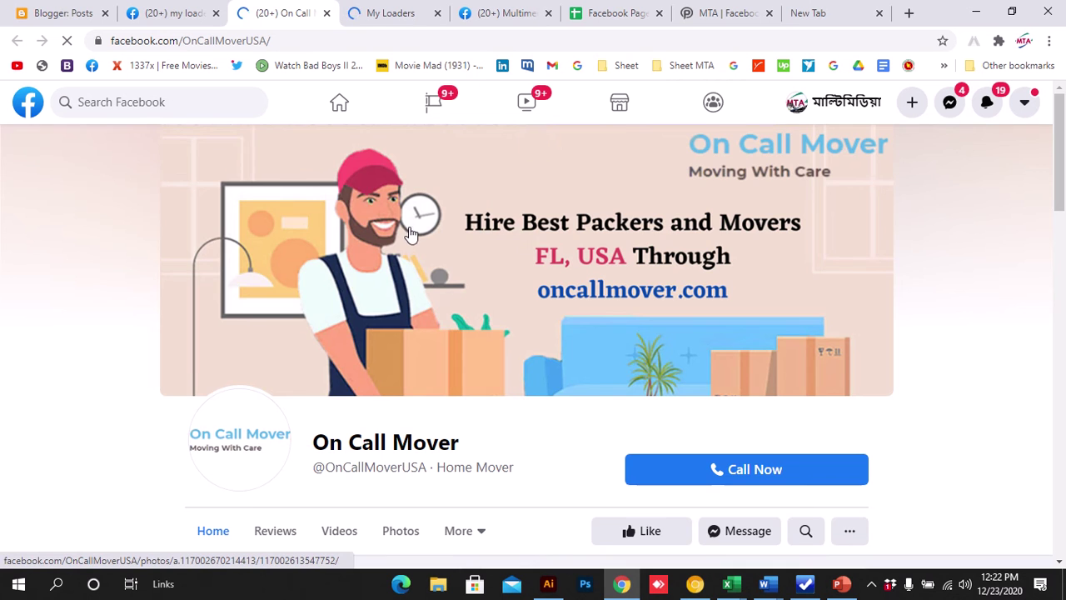
scroll(440, 236, "down", 3)
scroll(561, 262, "down", 3)
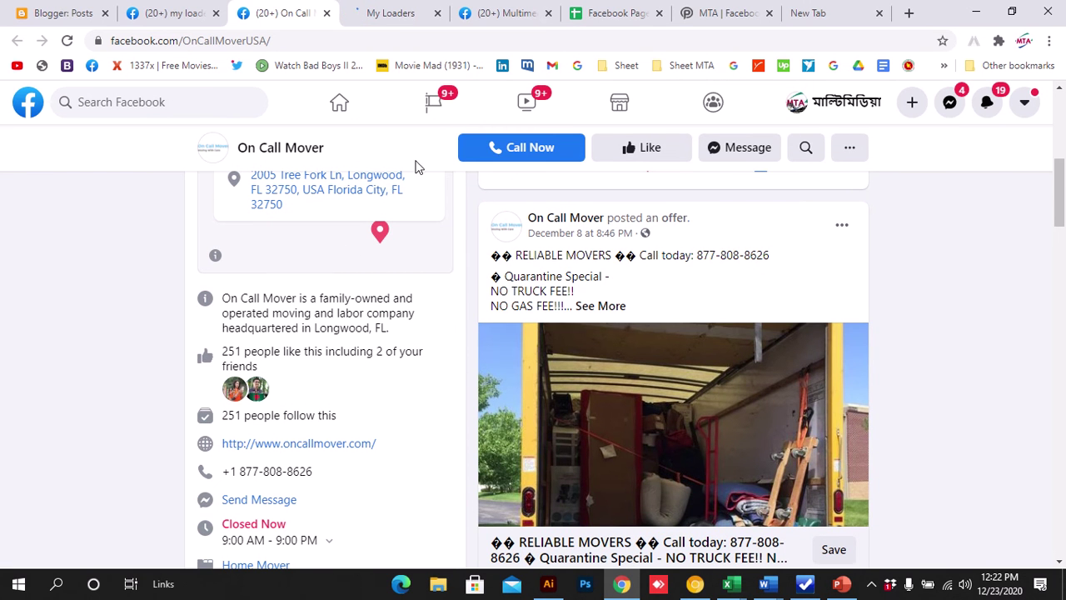
scroll(407, 388, "up", 6)
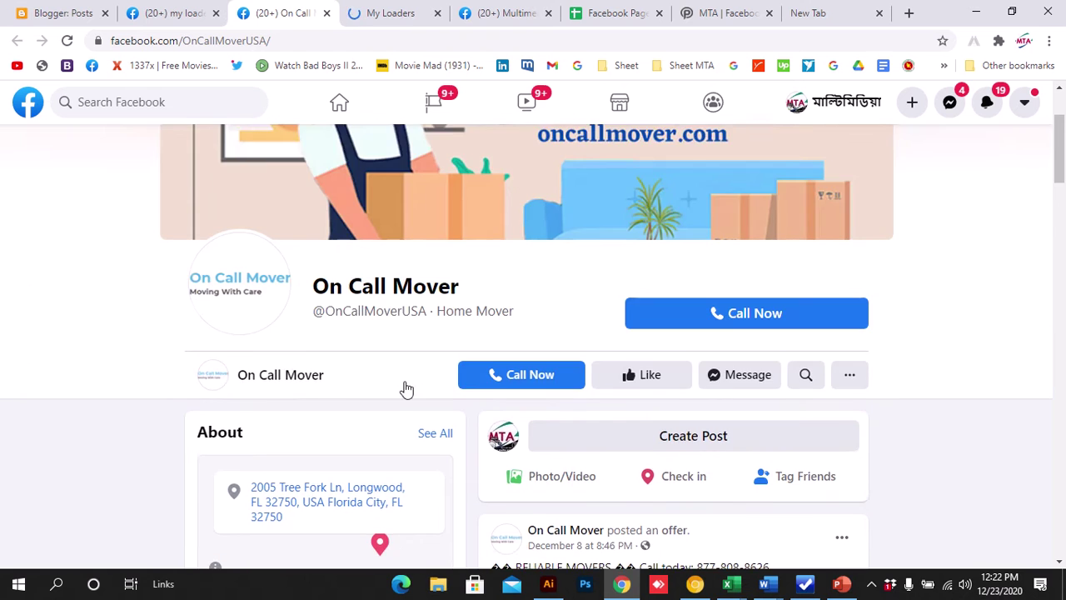
Like the On Call Mover page and minimize the chat window over it
scroll(410, 380, "down", 3)
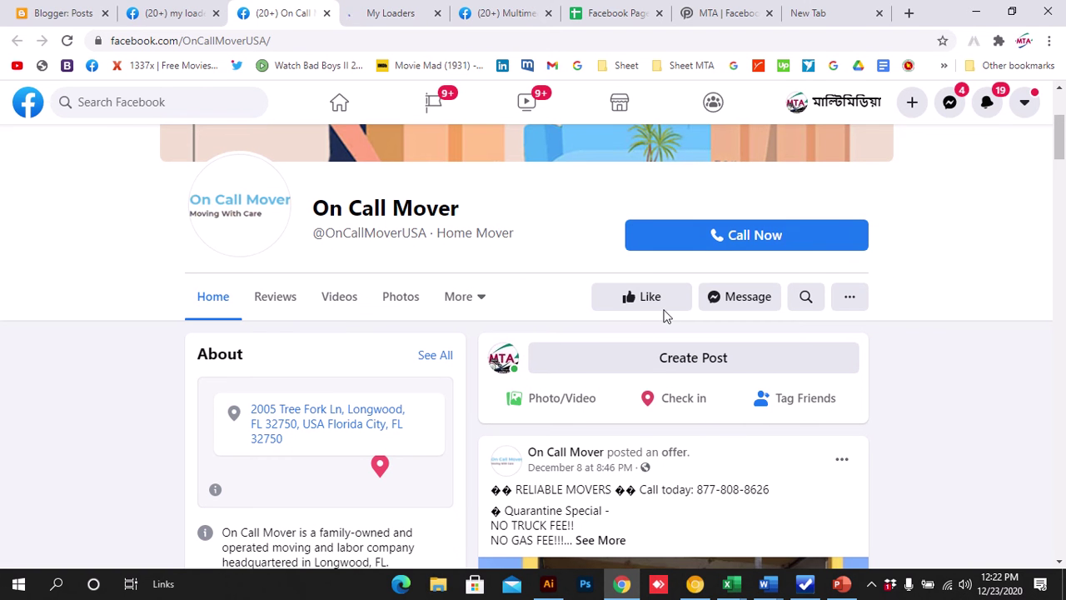
left_click(625, 299)
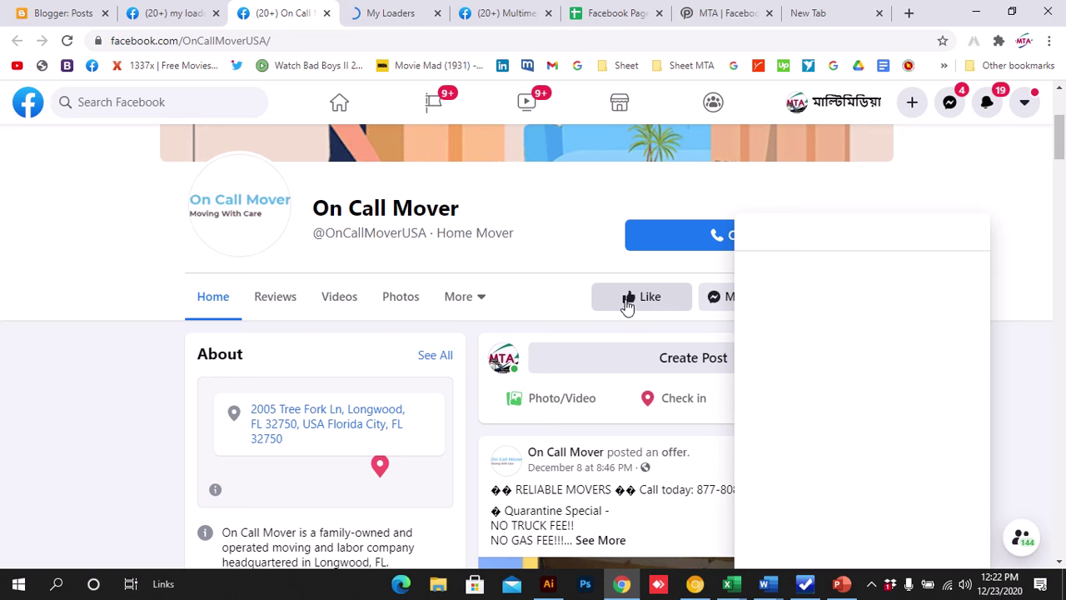
left_click(643, 302)
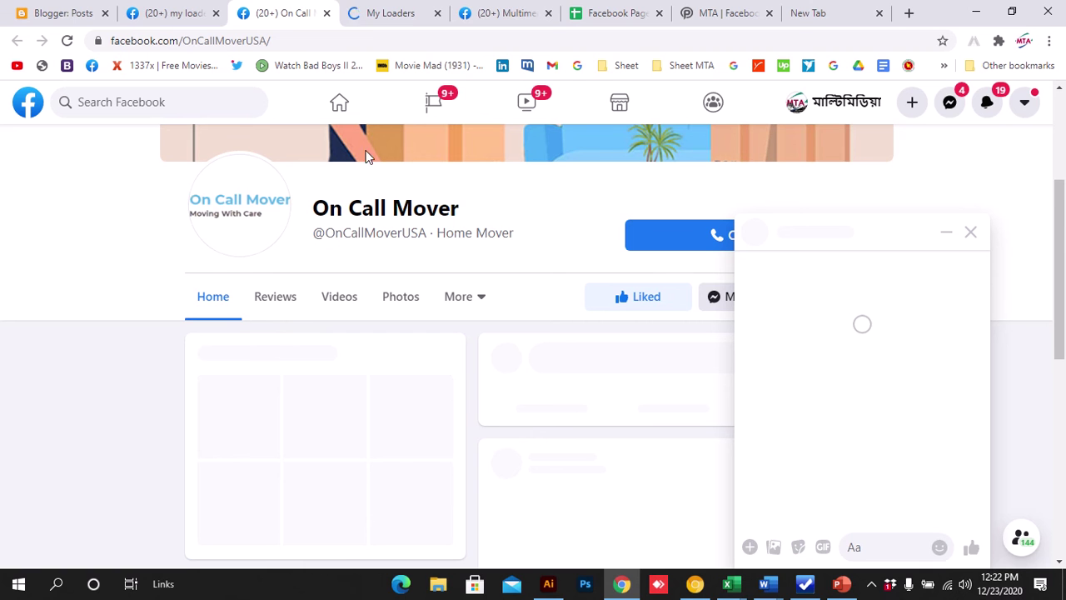
mouse_move(385, 12)
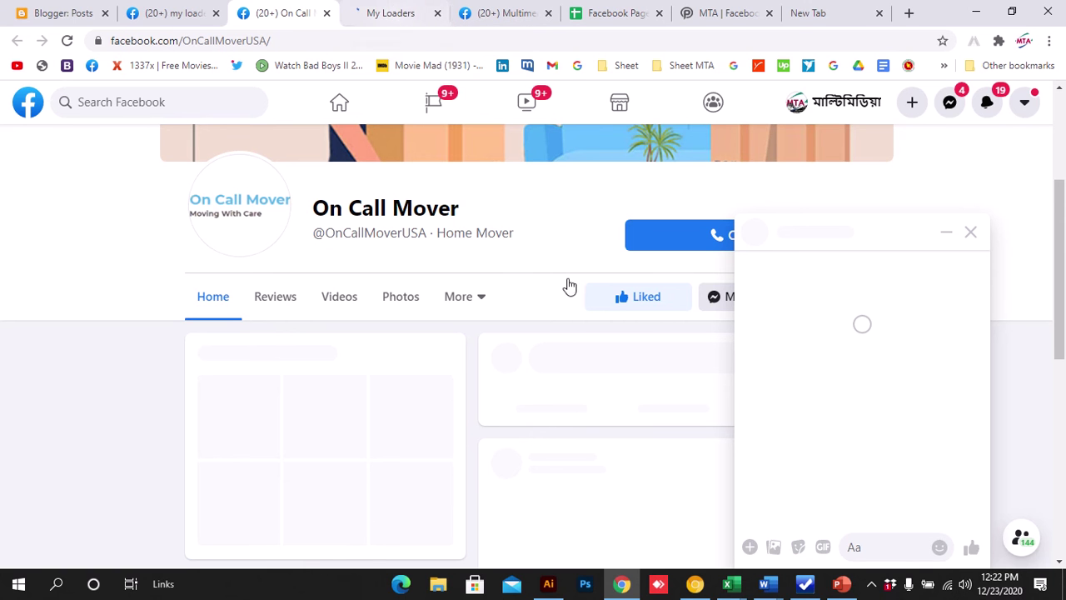
left_click(945, 235)
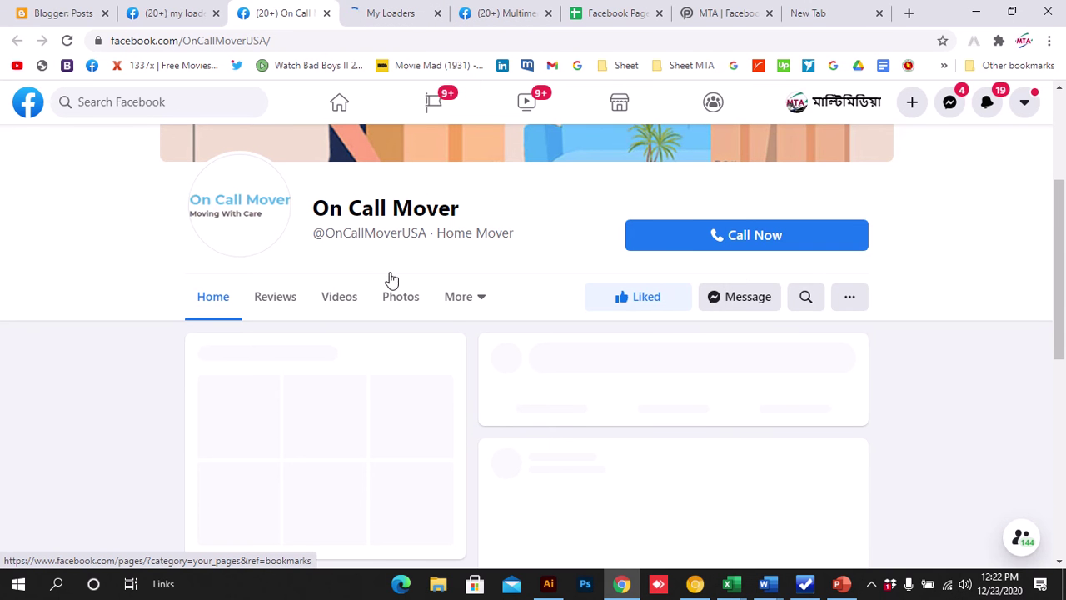
Review the On Call Mover page's cover and header, and switch to the My Loaders group
scroll(397, 293, "up", 2)
scroll(398, 293, "up", 1)
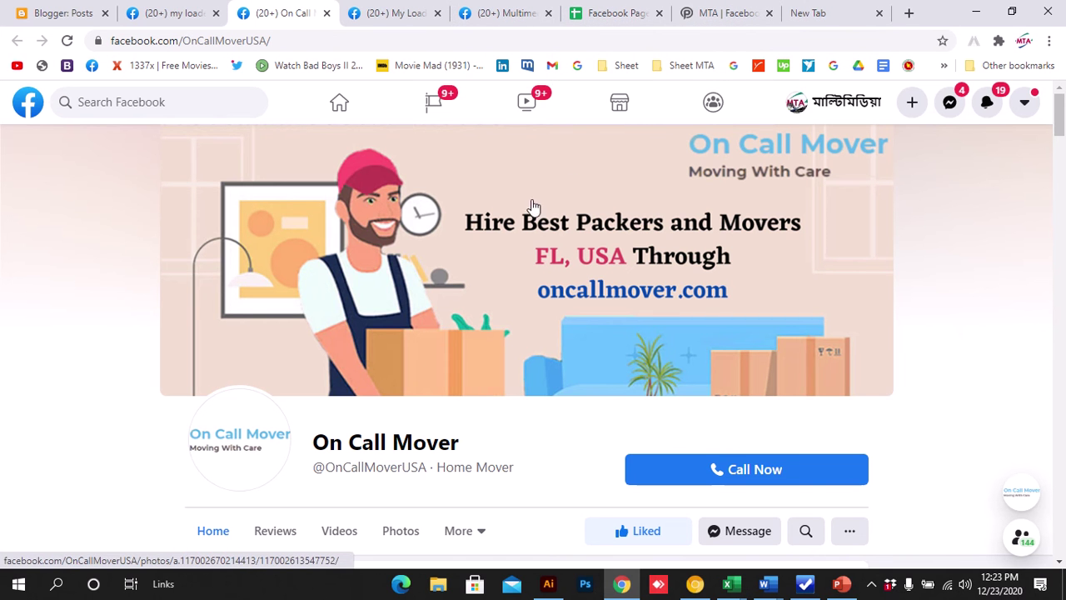
left_click(393, 12)
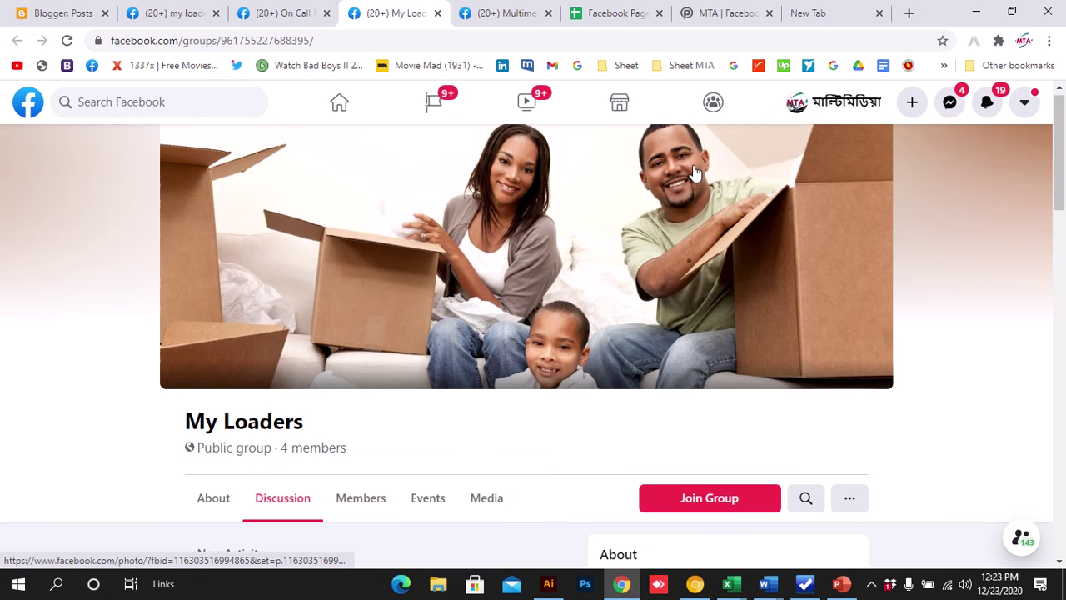
Request to join the My Loaders group and look over its header and About details
scroll(585, 310, "down", 1)
scroll(582, 299, "down", 2)
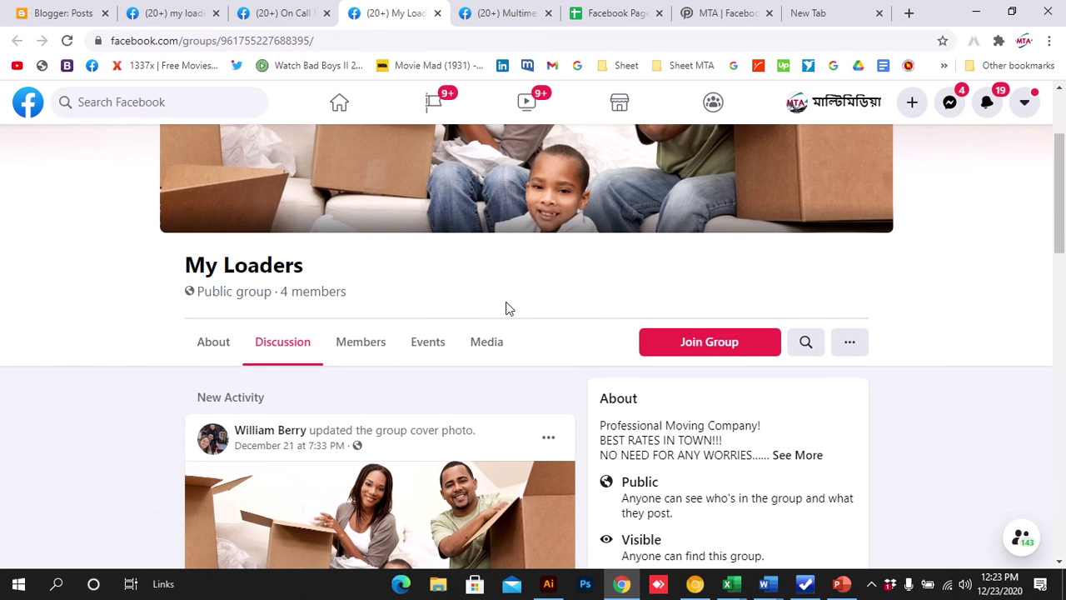
left_click(727, 350)
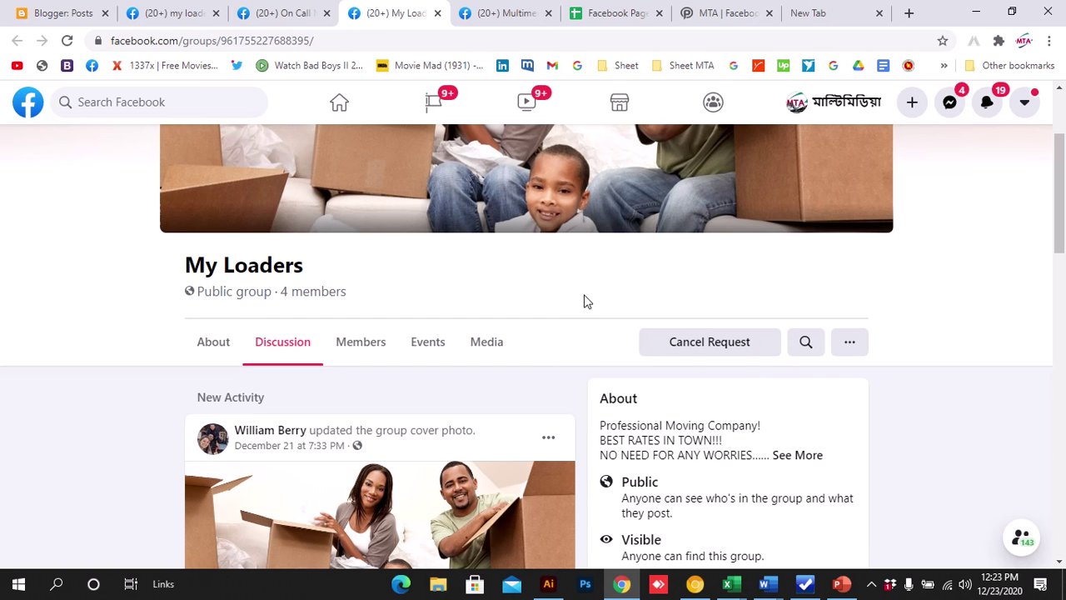
scroll(584, 301, "up", 2)
scroll(658, 313, "down", 3)
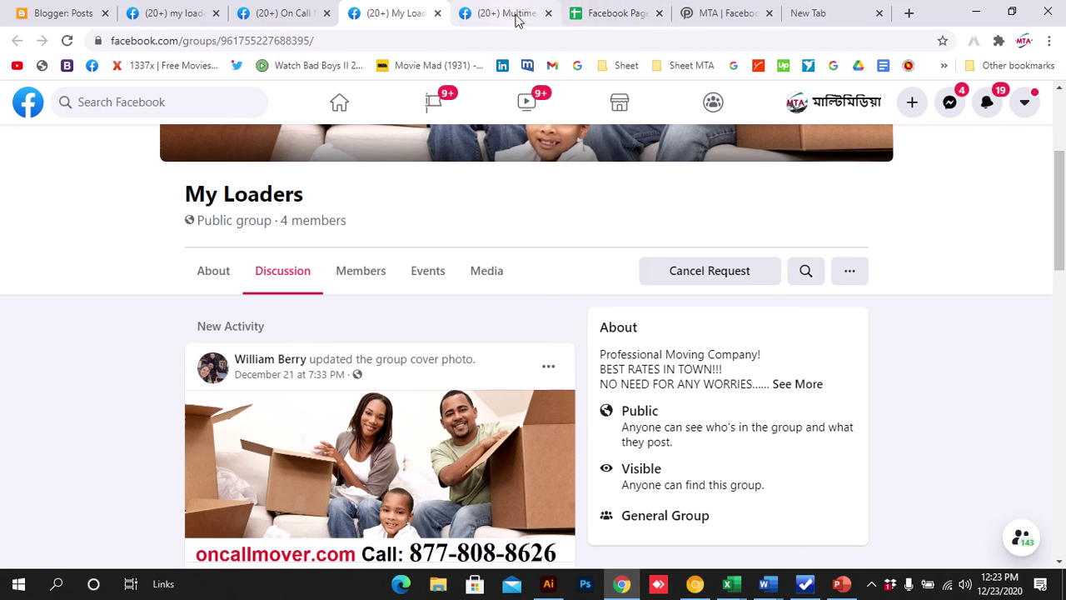
Switch to the Facebook Marketing project and open the thumbs-up link for visiting all pages in its description
left_click(730, 17)
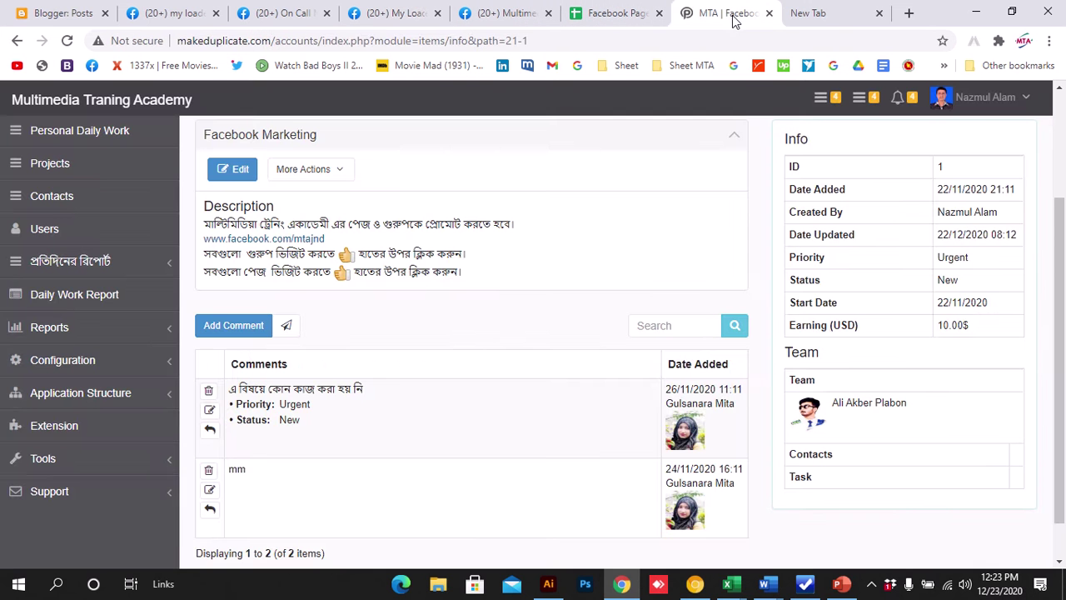
scroll(429, 392, "up", 3)
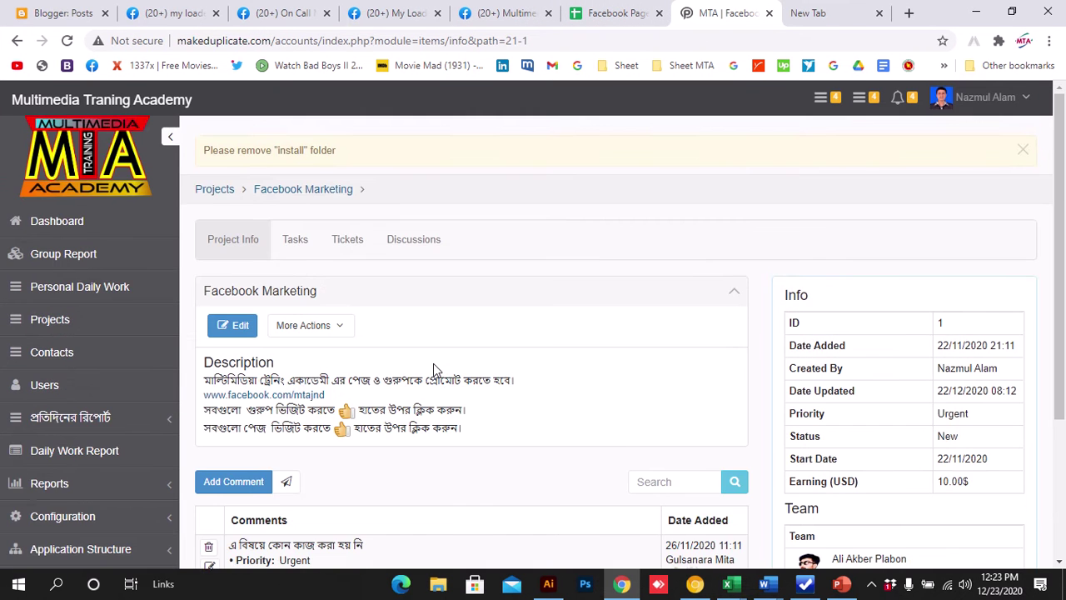
scroll(433, 363, "down", 3)
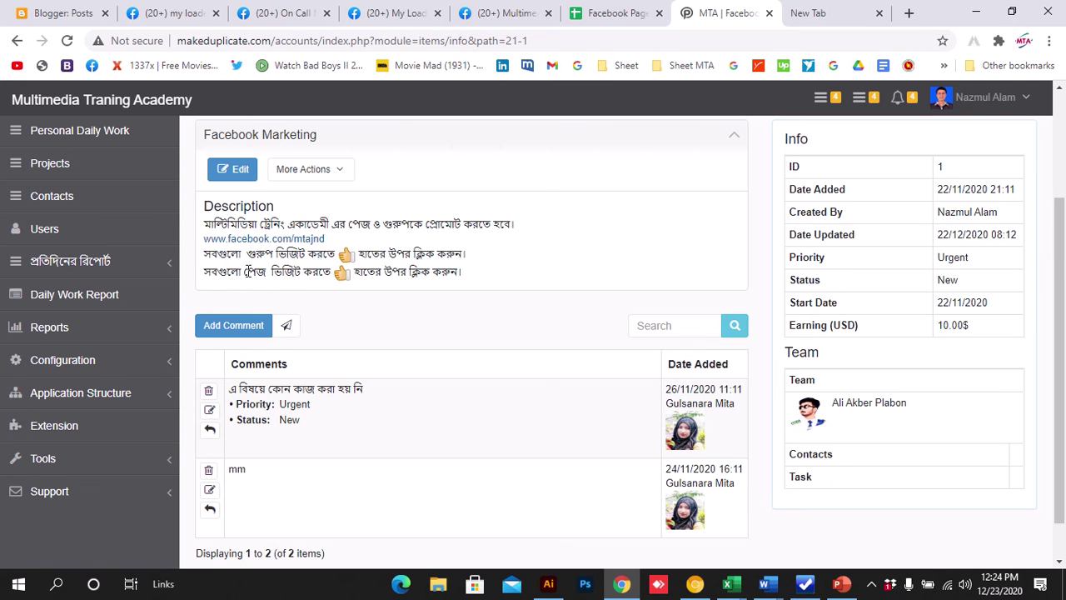
left_click(368, 272)
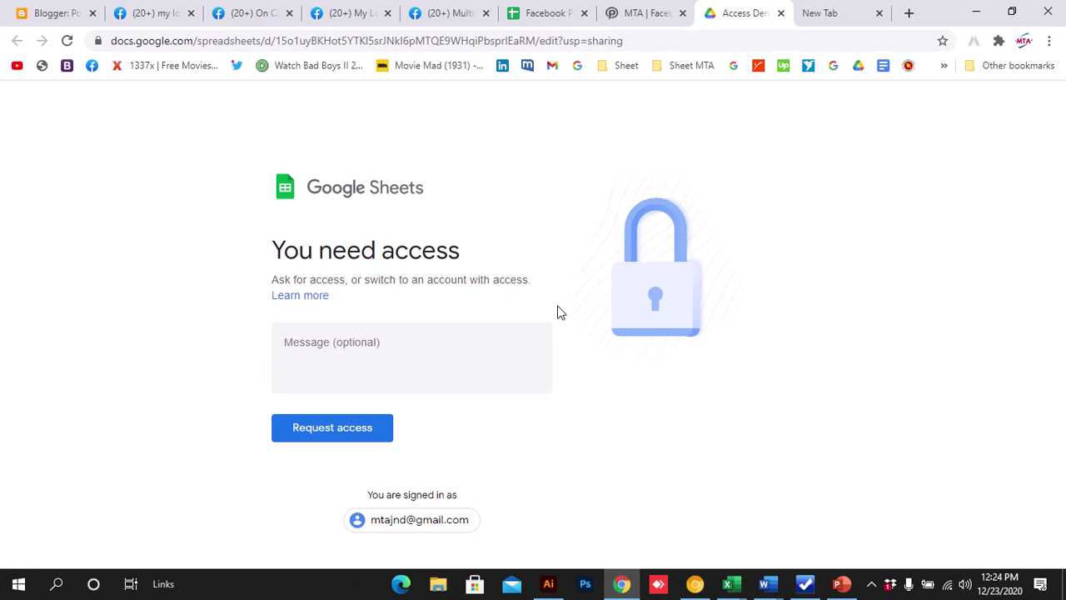
Review the page names and links in the Facebook pages spreadsheet, including the Multimedia Fashion row
left_click(547, 13)
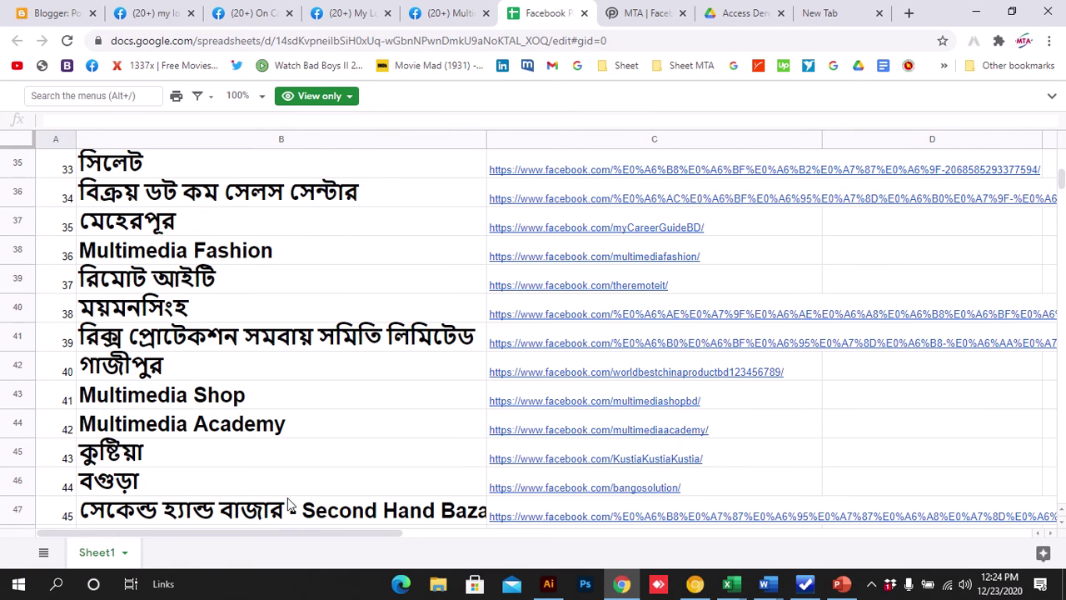
left_click(358, 222)
left_click(358, 260)
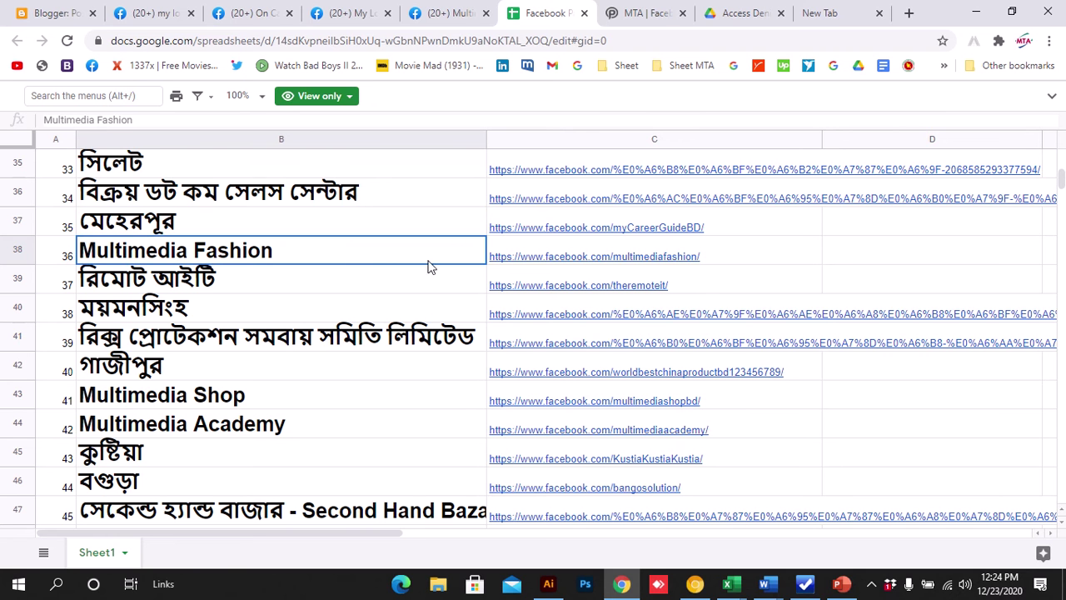
left_click(696, 251)
left_click(880, 265)
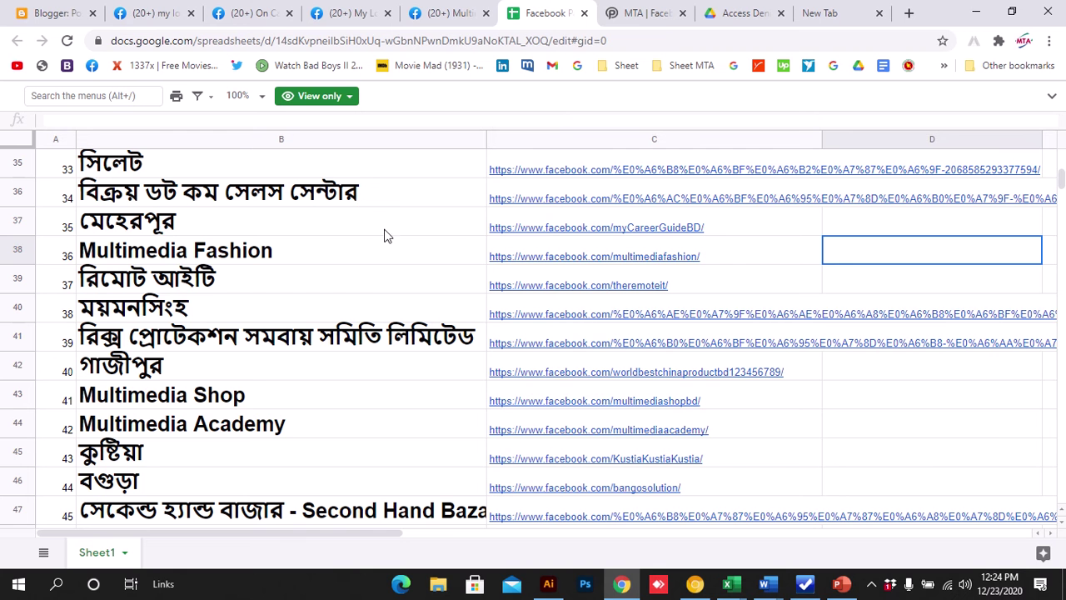
mouse_move(580, 337)
scroll(580, 338, "up", 3)
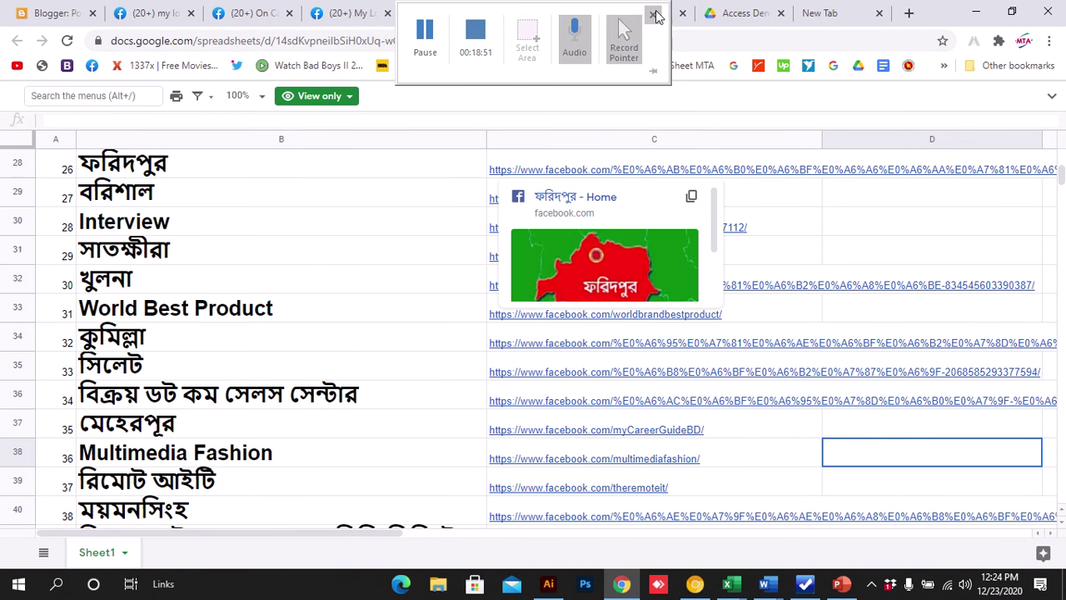
left_click(648, 17)
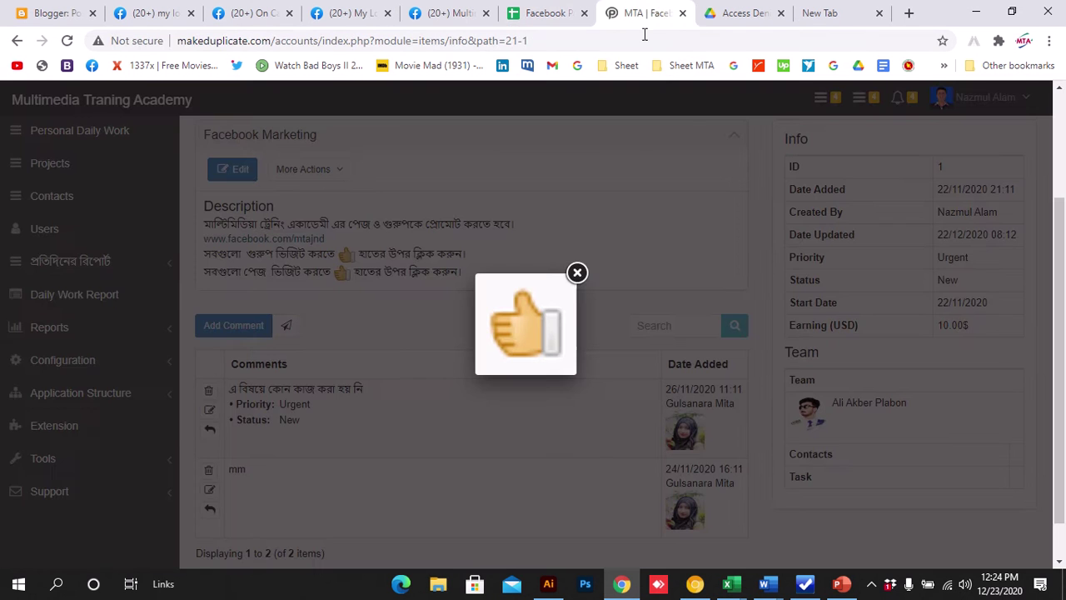
left_click(577, 274)
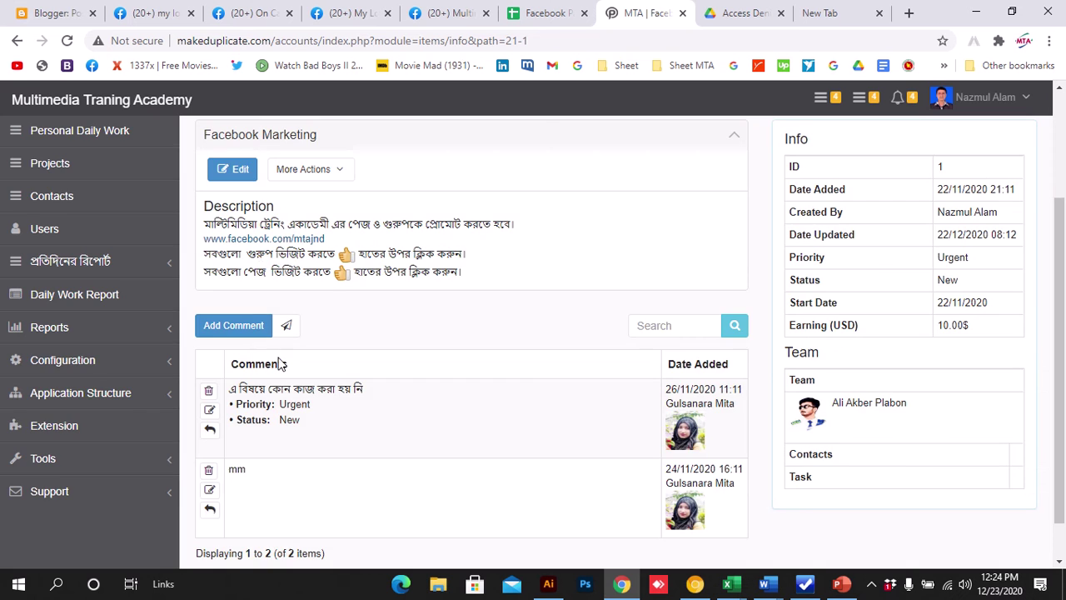
scroll(261, 255, "up", 2)
left_click(239, 327)
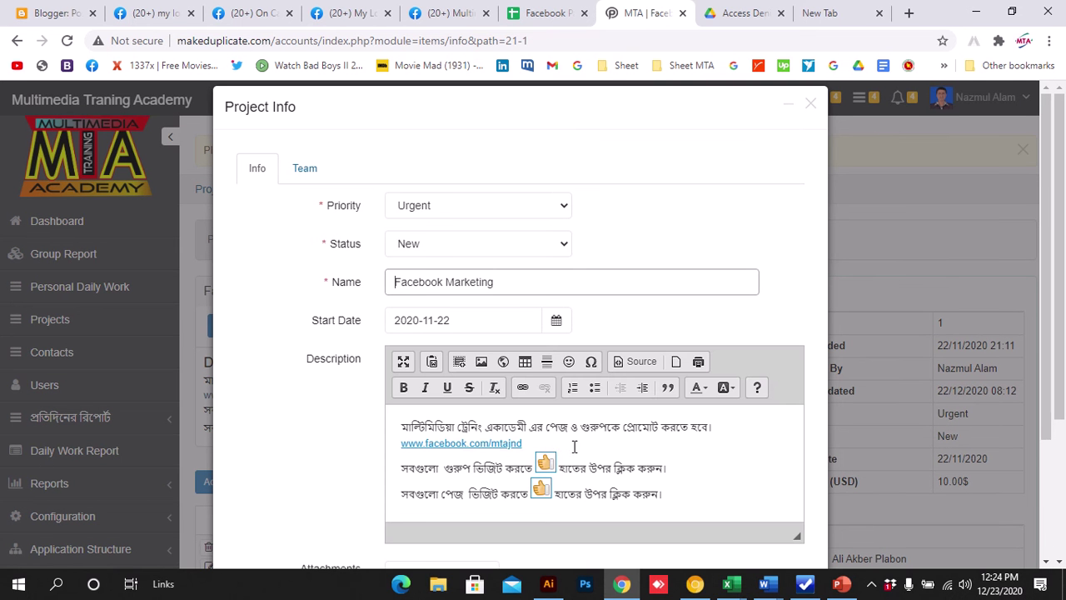
left_click(546, 446)
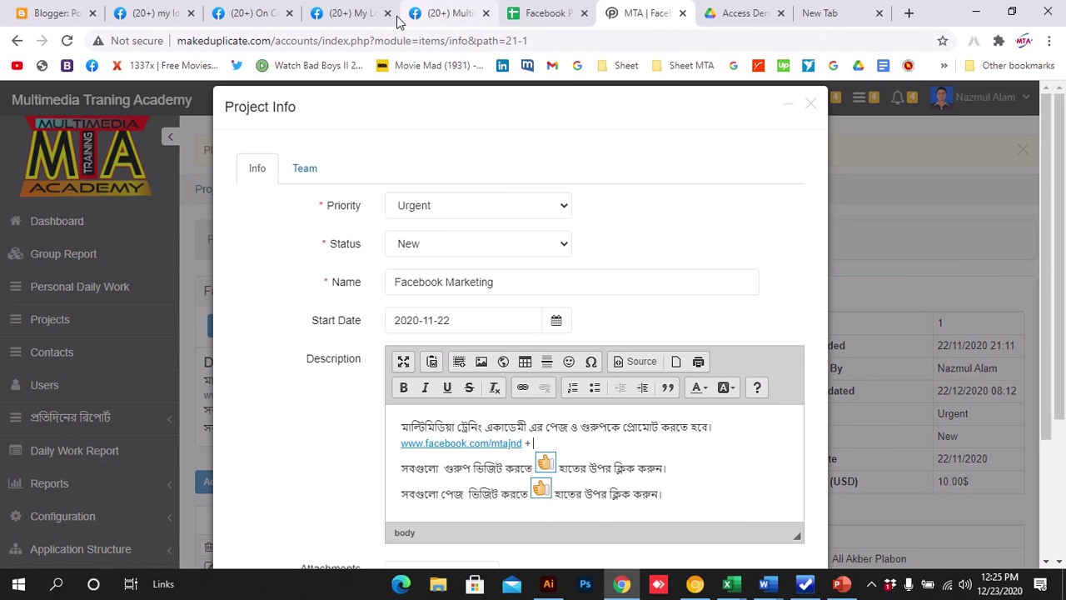
left_click(240, 15)
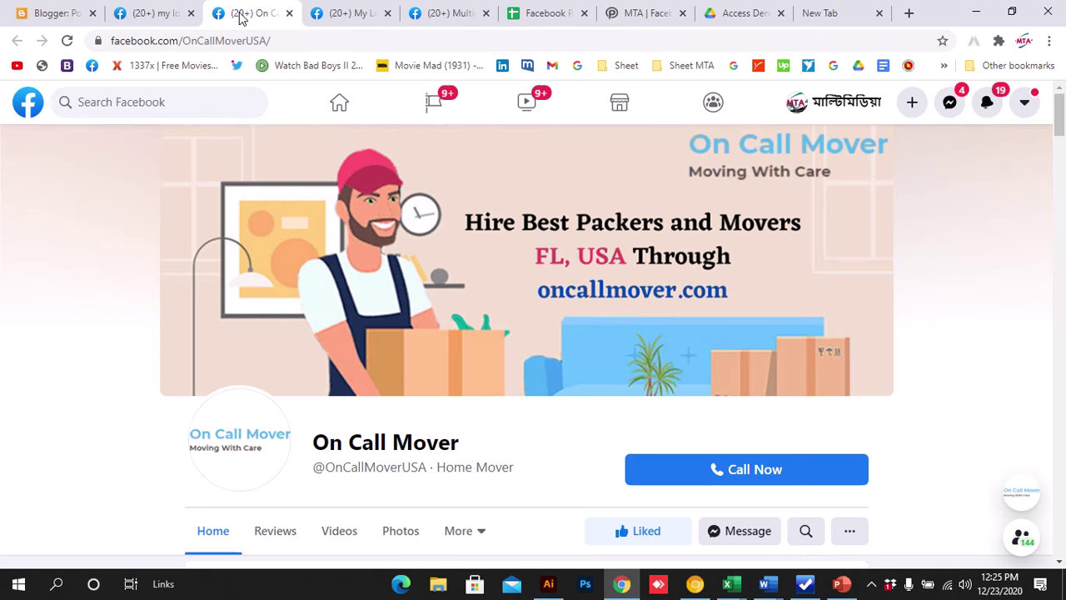
left_click(290, 41)
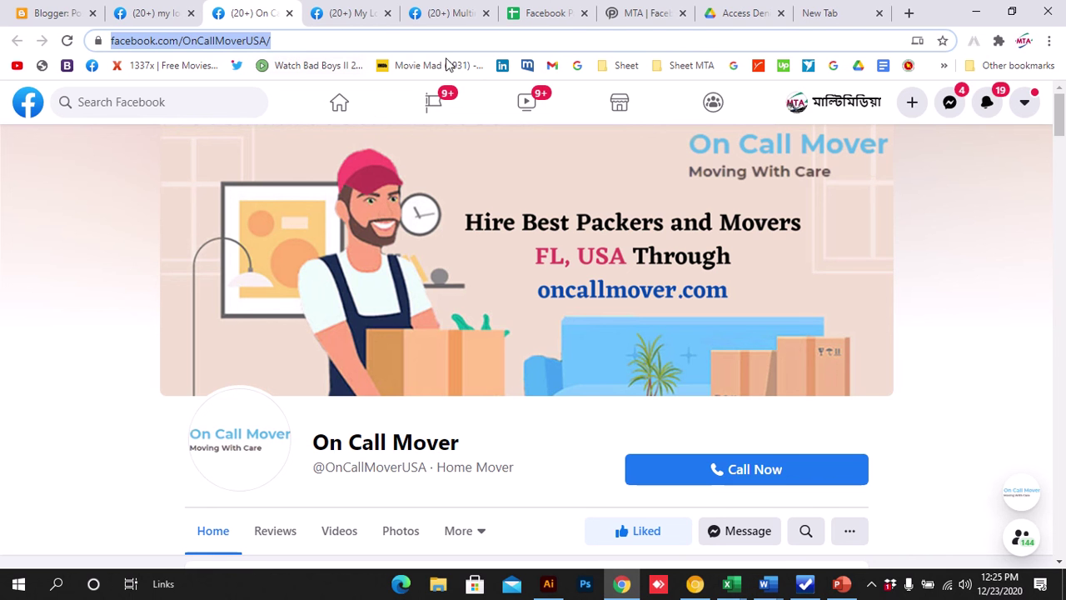
left_click(648, 14)
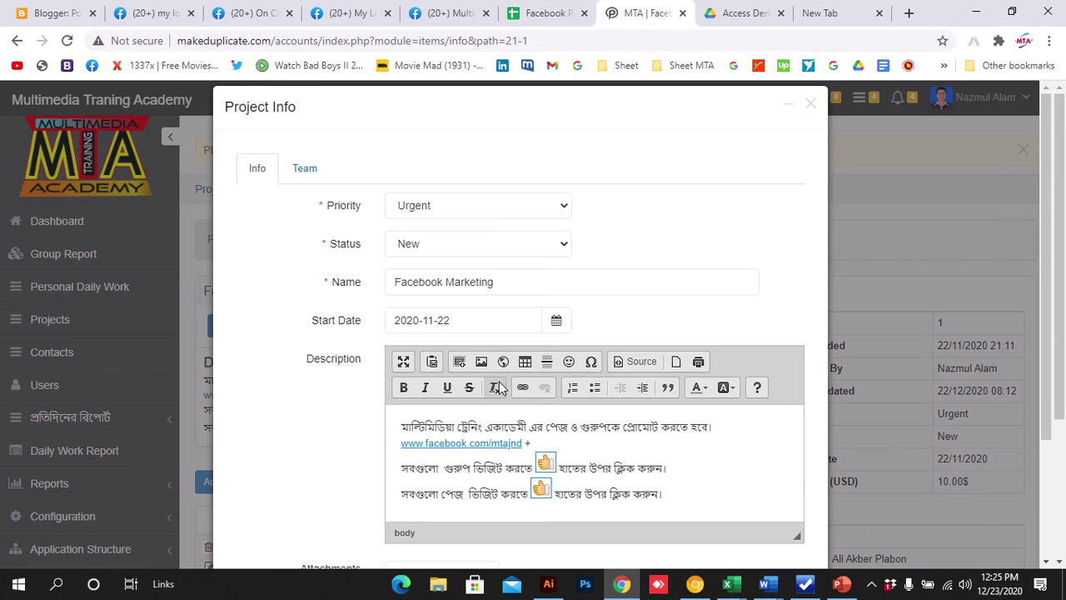
left_click(598, 452)
key("ctrl+v")
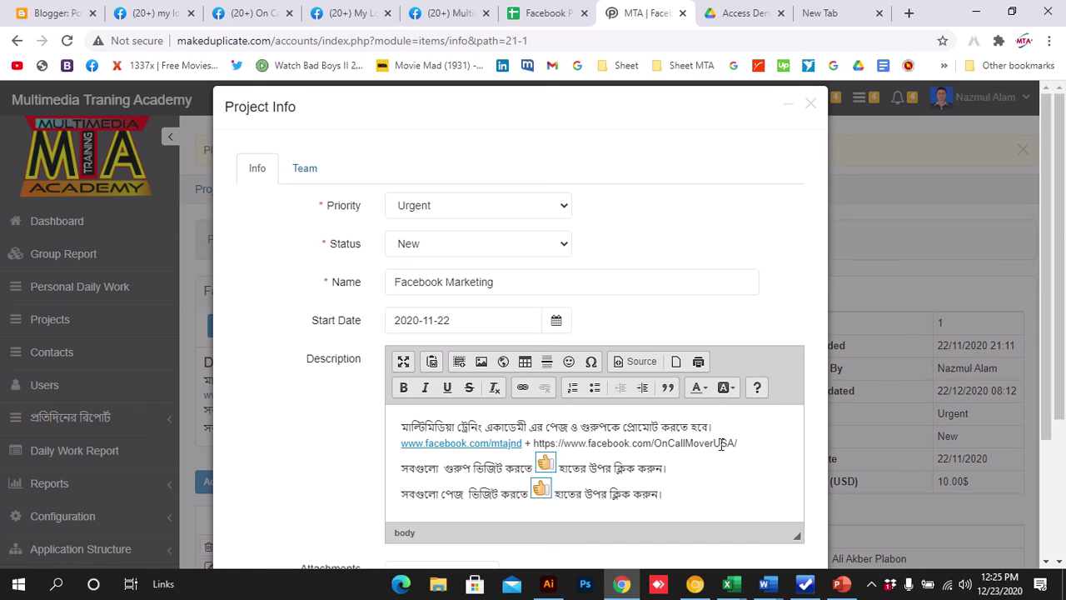
Turn the OnCallMoverUSA address in the description into a link to that page with target New Window (_blank)
left_click_drag(739, 442, 534, 449)
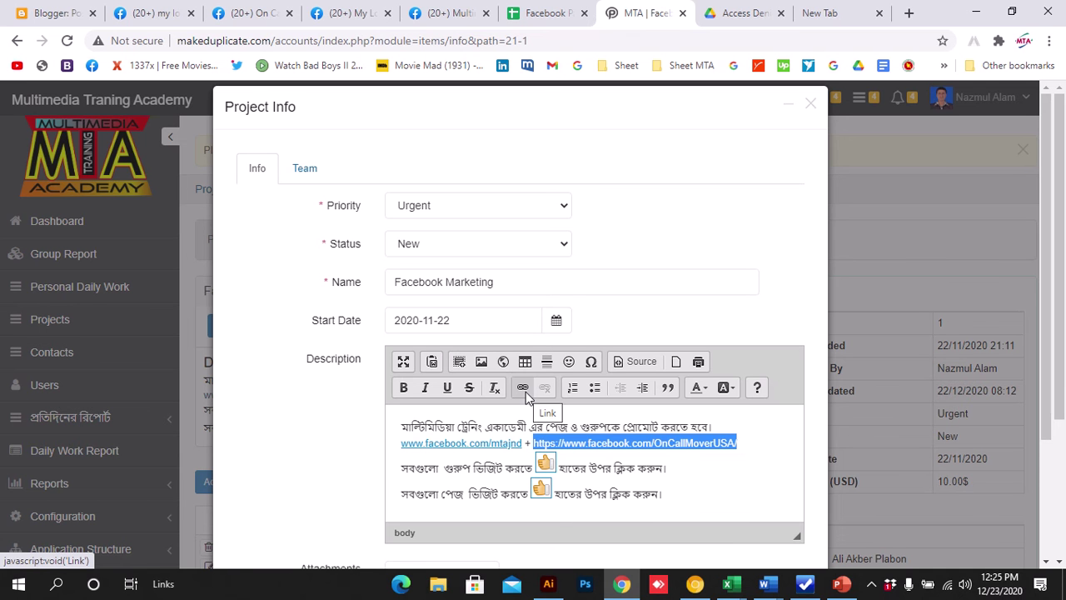
left_click(524, 389)
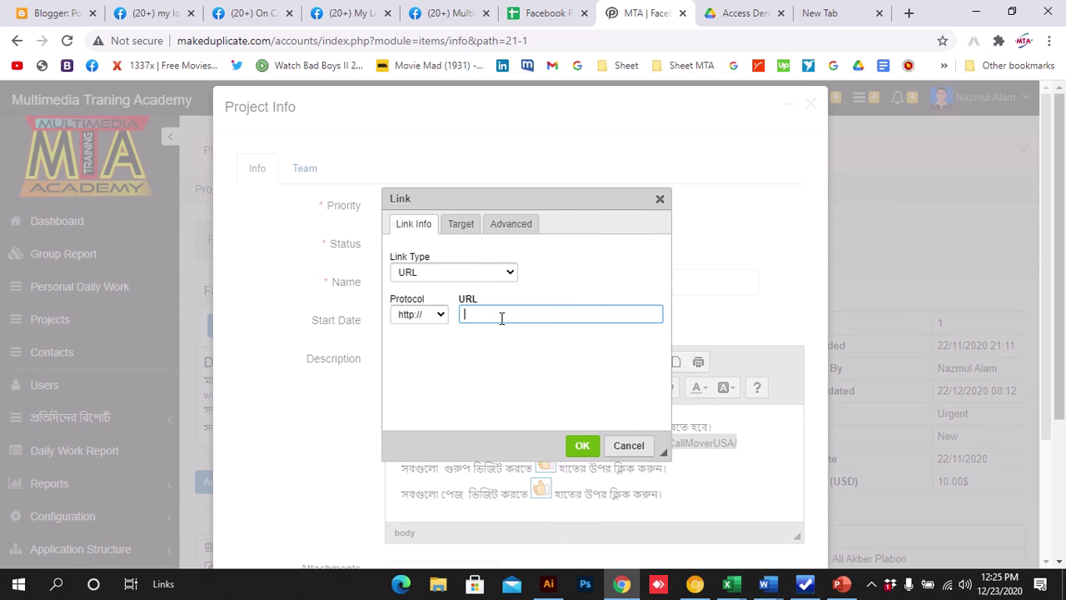
key("ctrl+v")
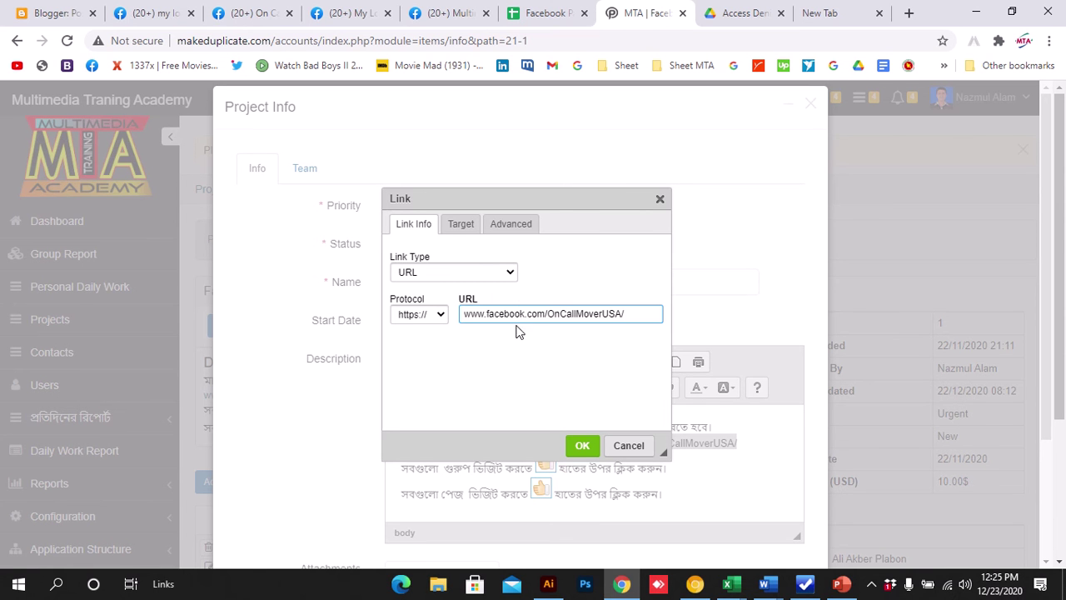
left_click(459, 225)
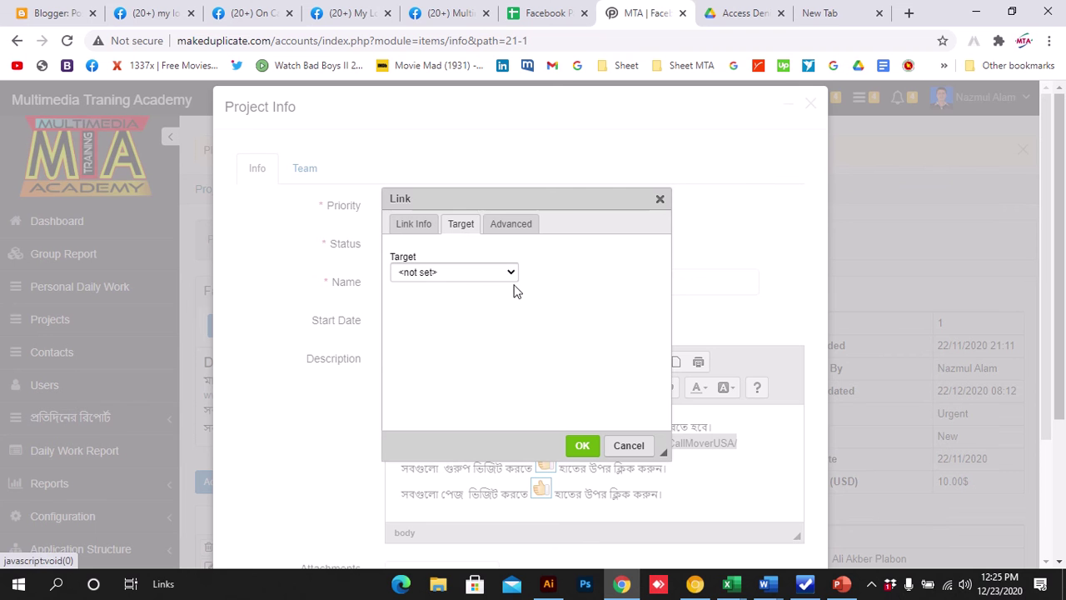
left_click(510, 274)
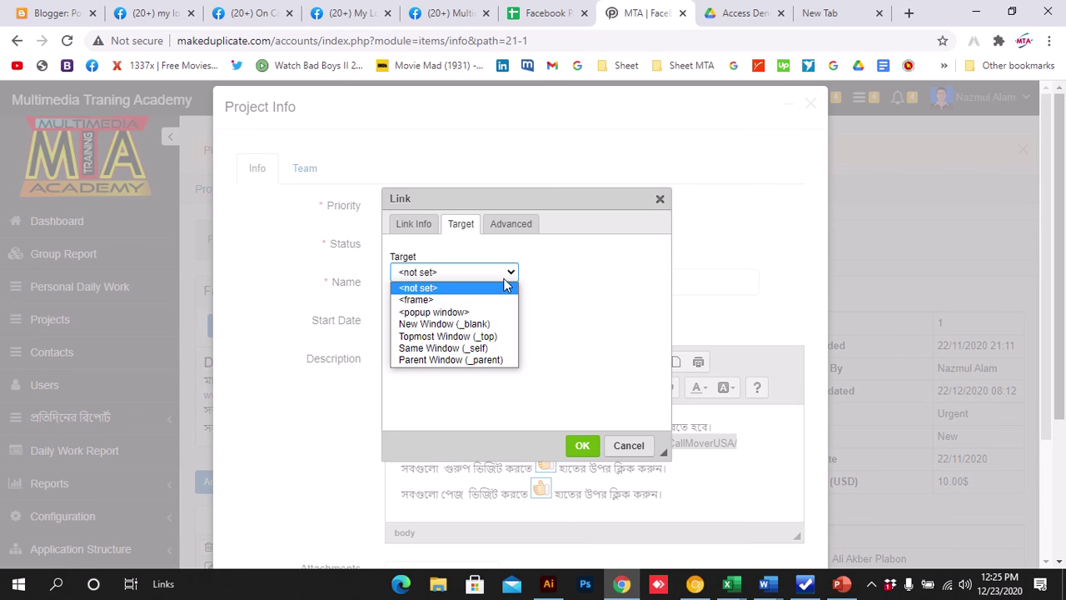
left_click(442, 324)
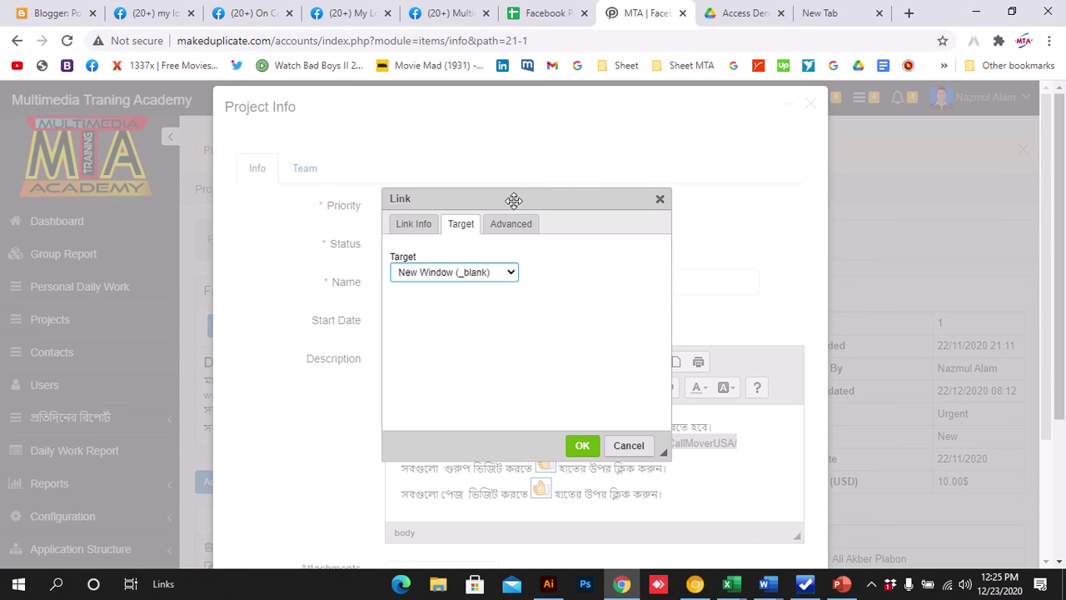
left_click(581, 446)
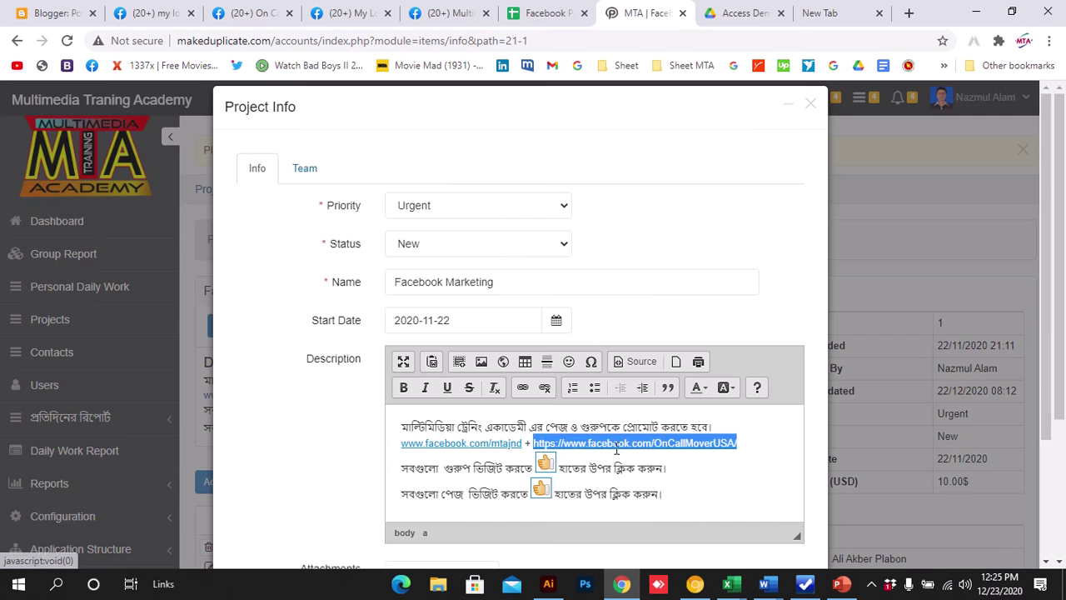
left_click(698, 463)
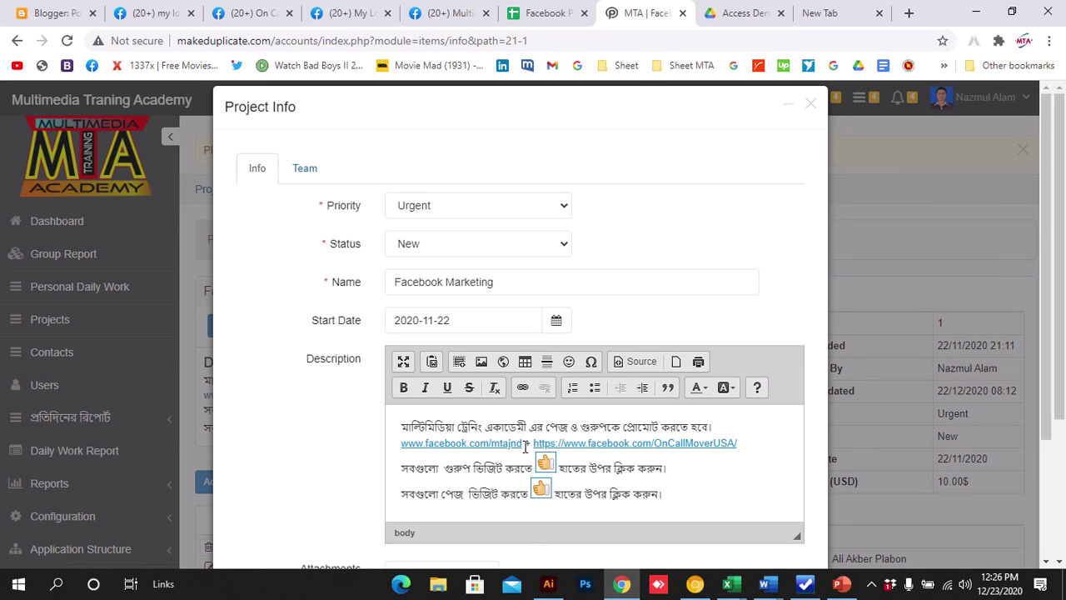
left_click_drag(523, 448, 400, 444)
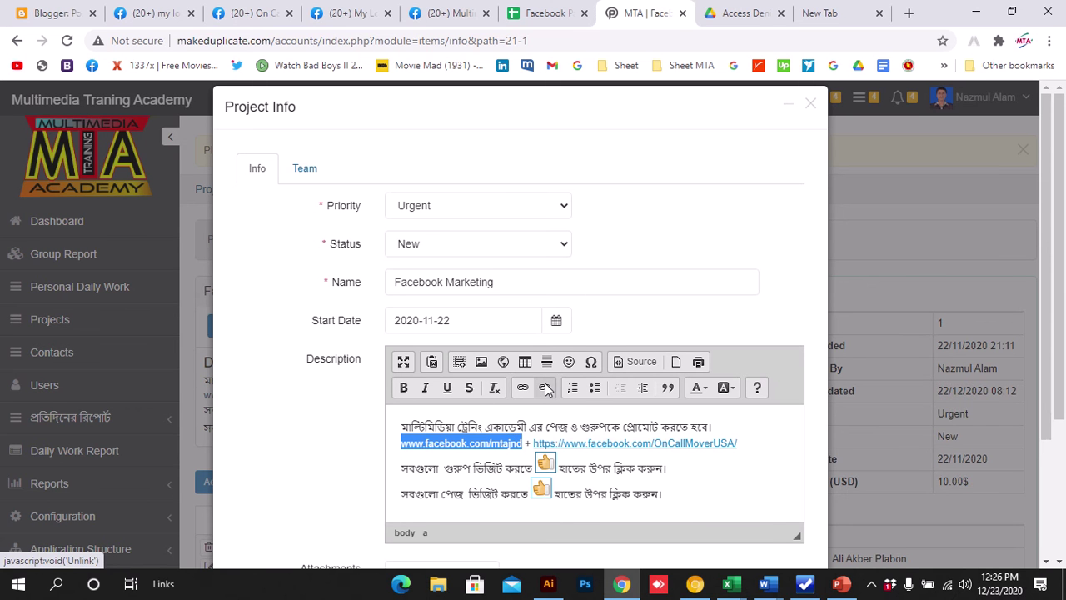
left_click(547, 389)
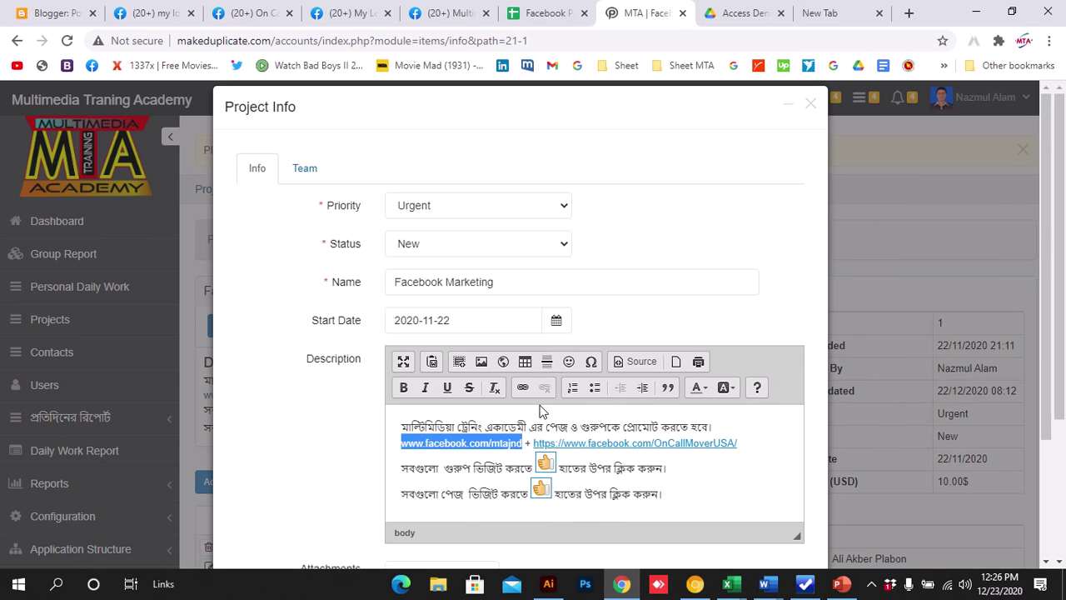
left_click(523, 387)
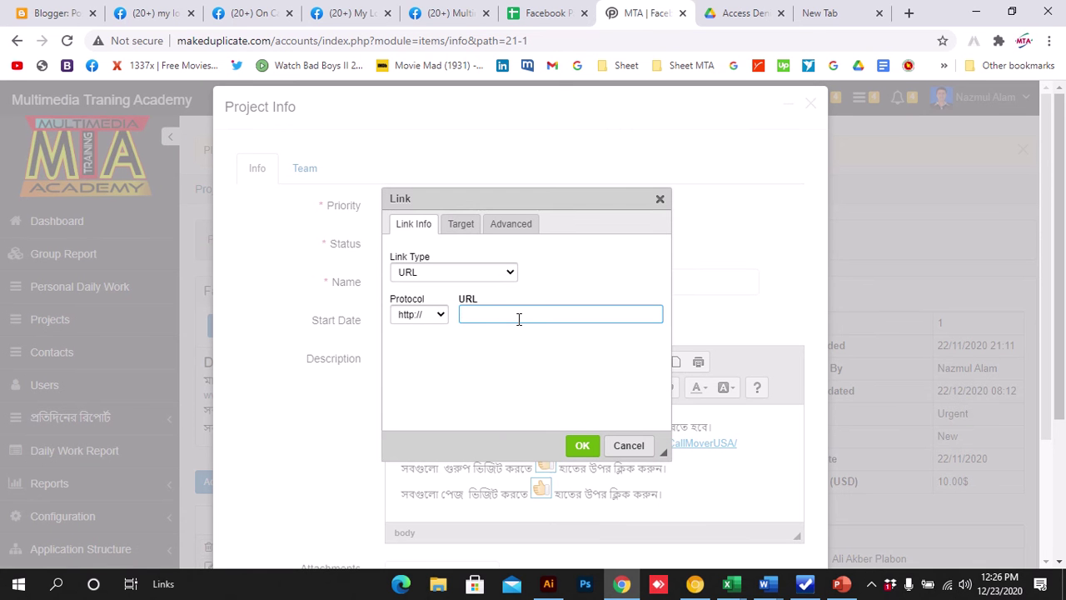
key("ctrl+v")
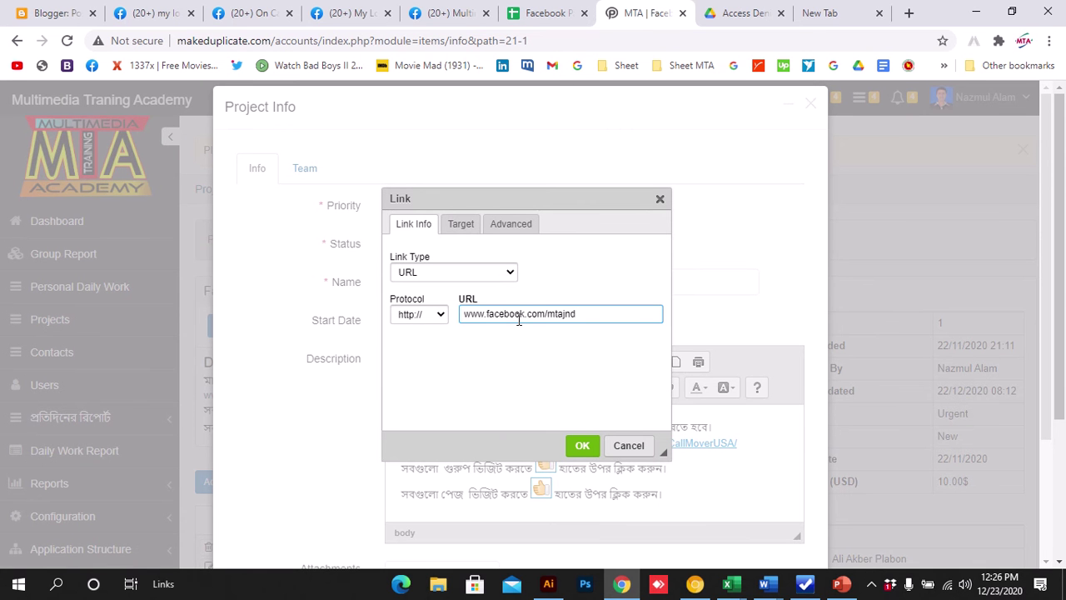
left_click(459, 225)
left_click(463, 276)
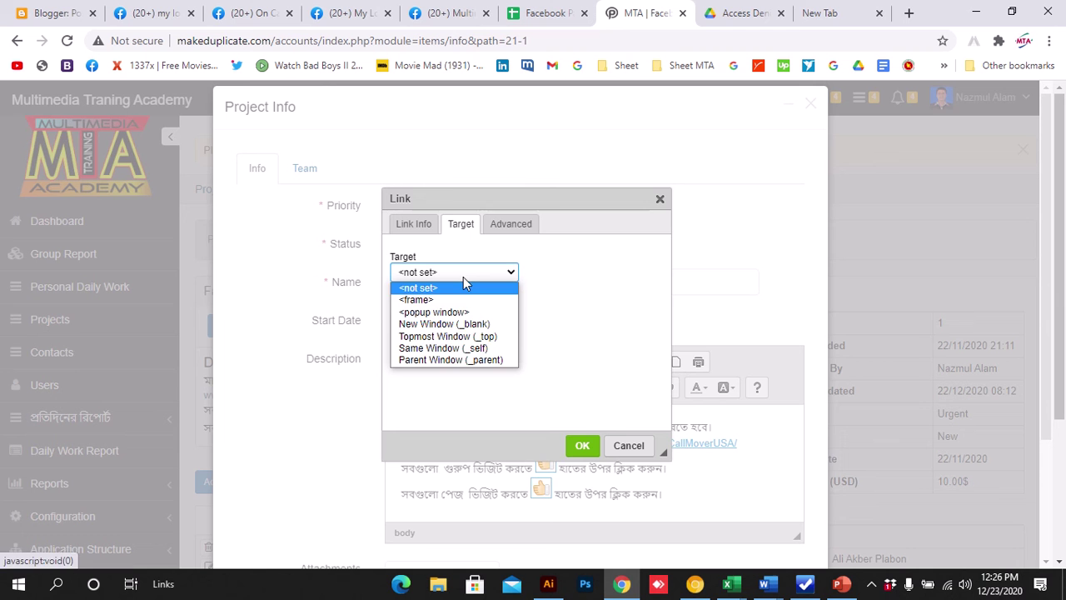
left_click(444, 324)
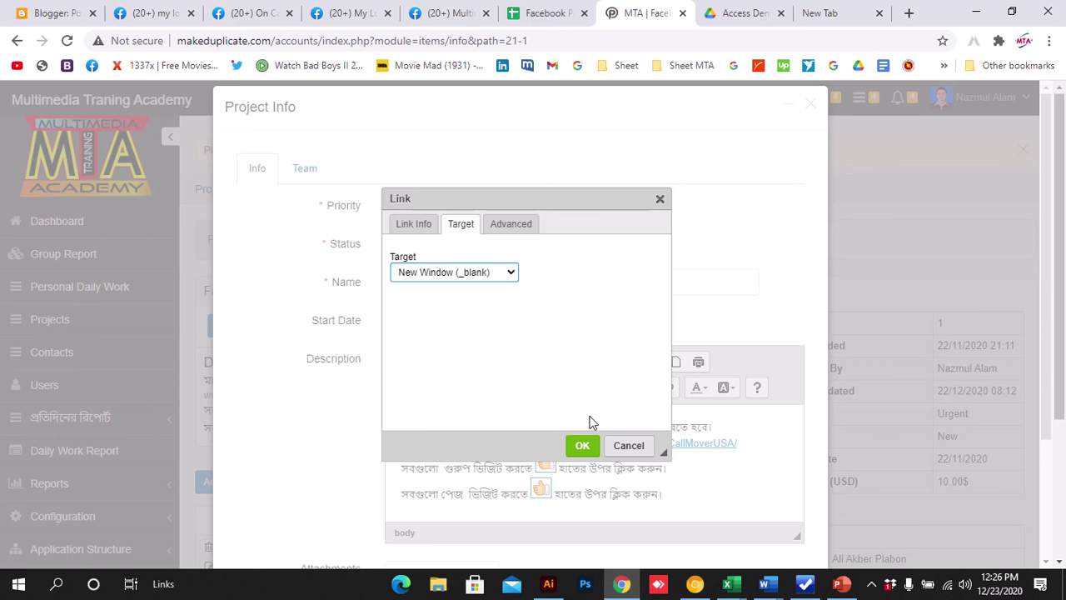
left_click(582, 446)
left_click(717, 477)
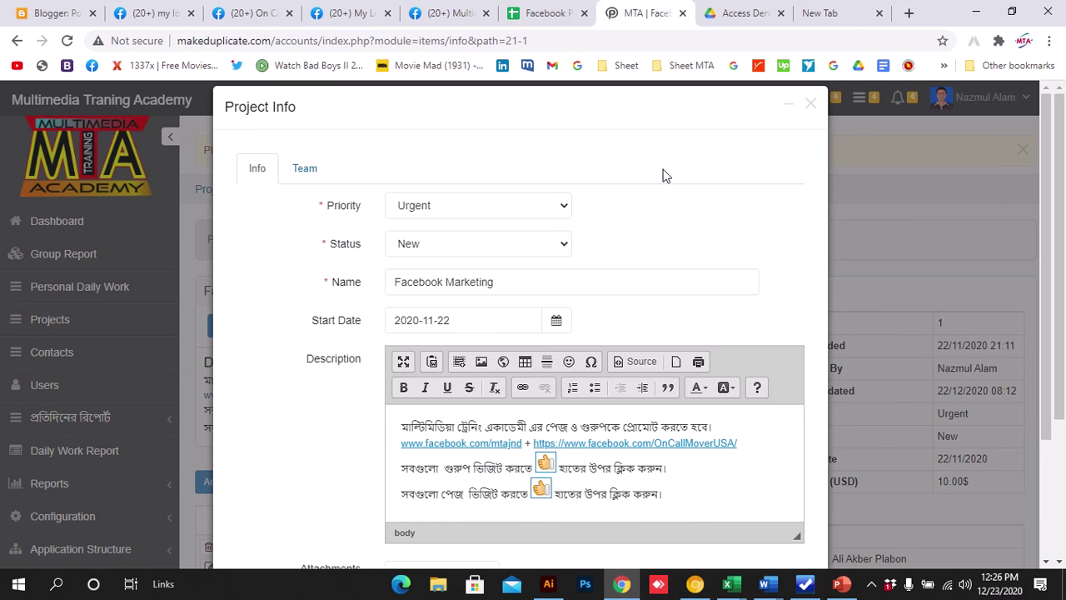
scroll(696, 222, "down", 3)
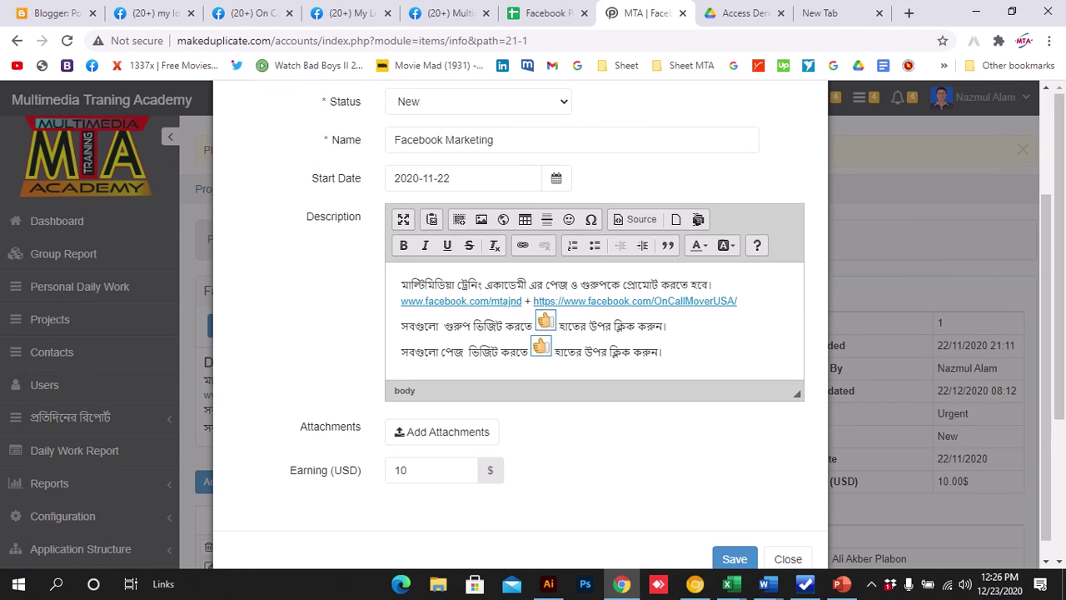
Review the edited Facebook Marketing project form and save its changes
scroll(696, 226, "up", 3)
scroll(696, 226, "down", 2)
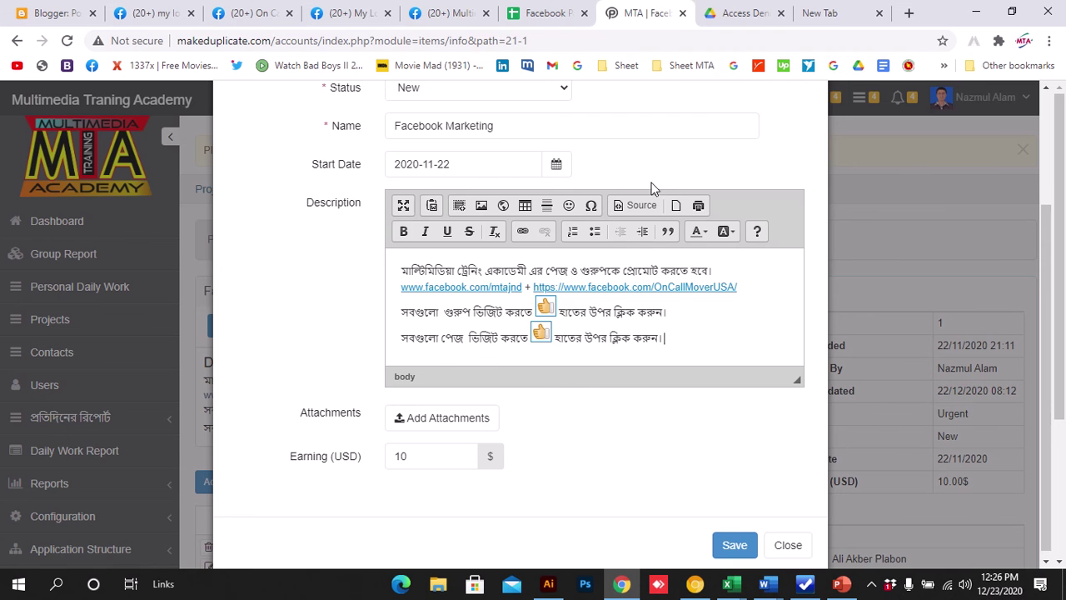
scroll(451, 282, "up", 2)
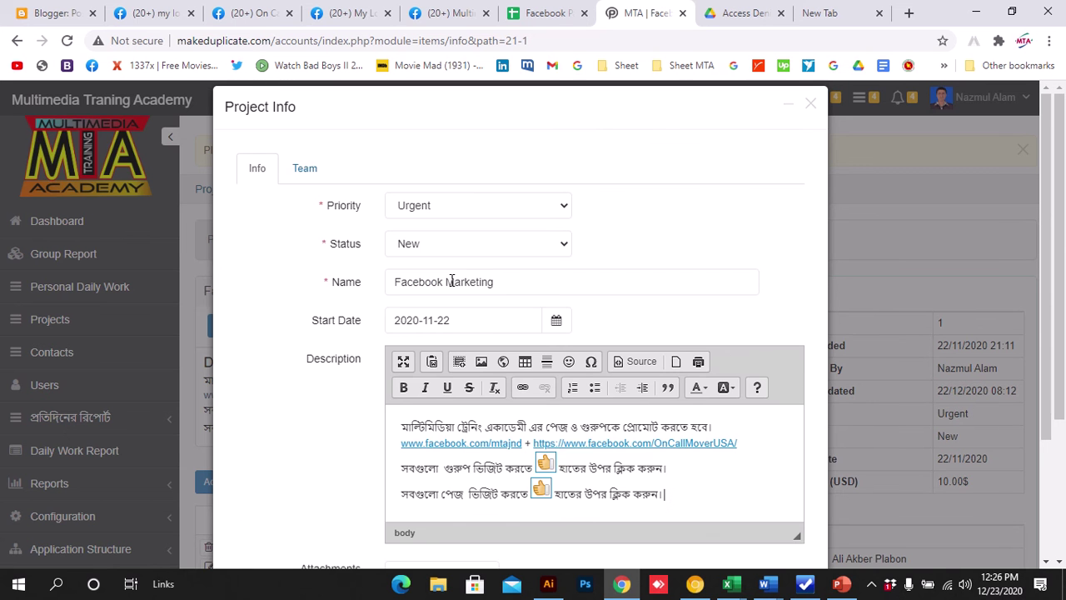
scroll(451, 281, "down", 4)
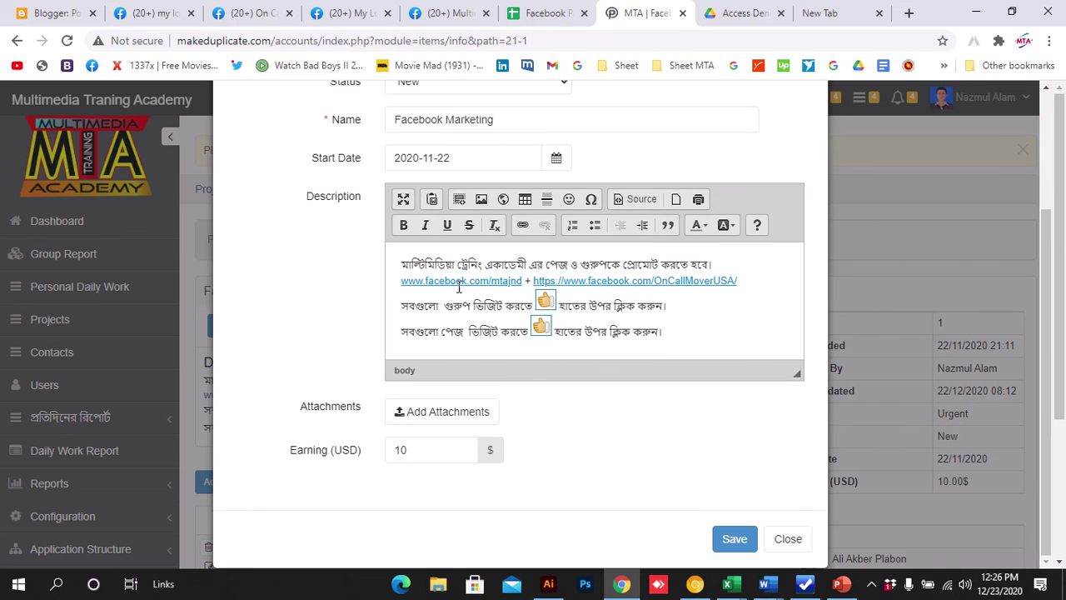
left_click(711, 525)
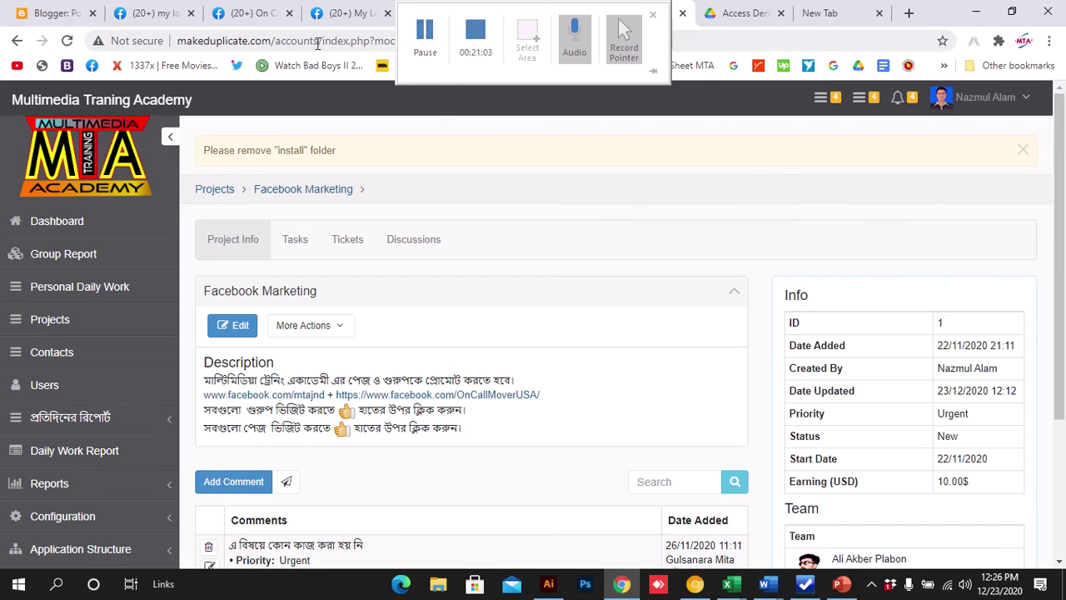
Switch to the Staff Training - 02 presentation in PowerPoint and add a new slide titled "USA Work:"
left_click(353, 15)
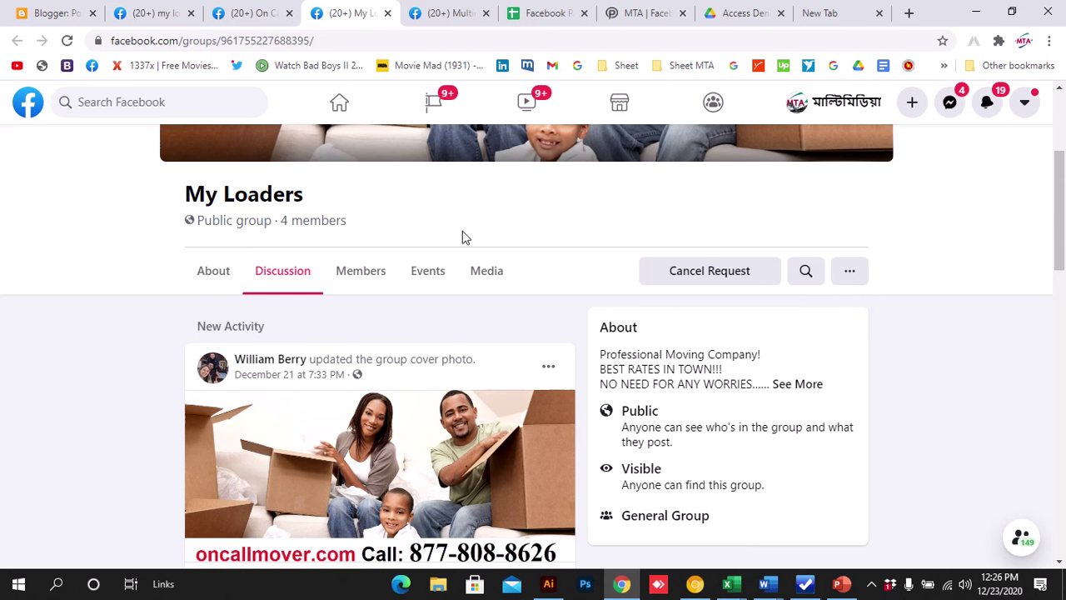
left_click(841, 583)
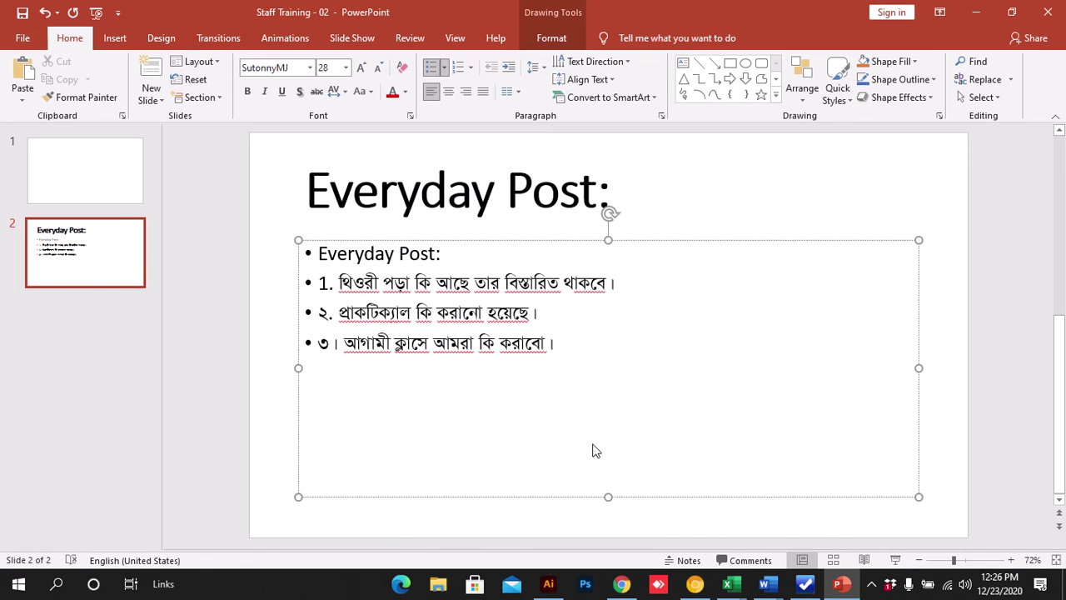
left_click(150, 73)
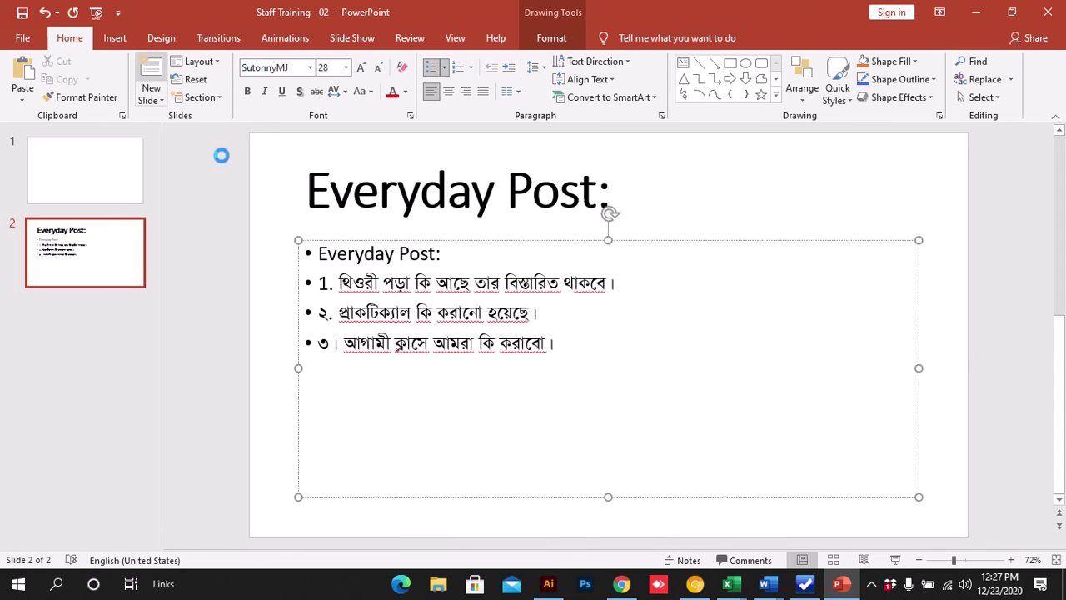
left_click(433, 279)
left_click(466, 197)
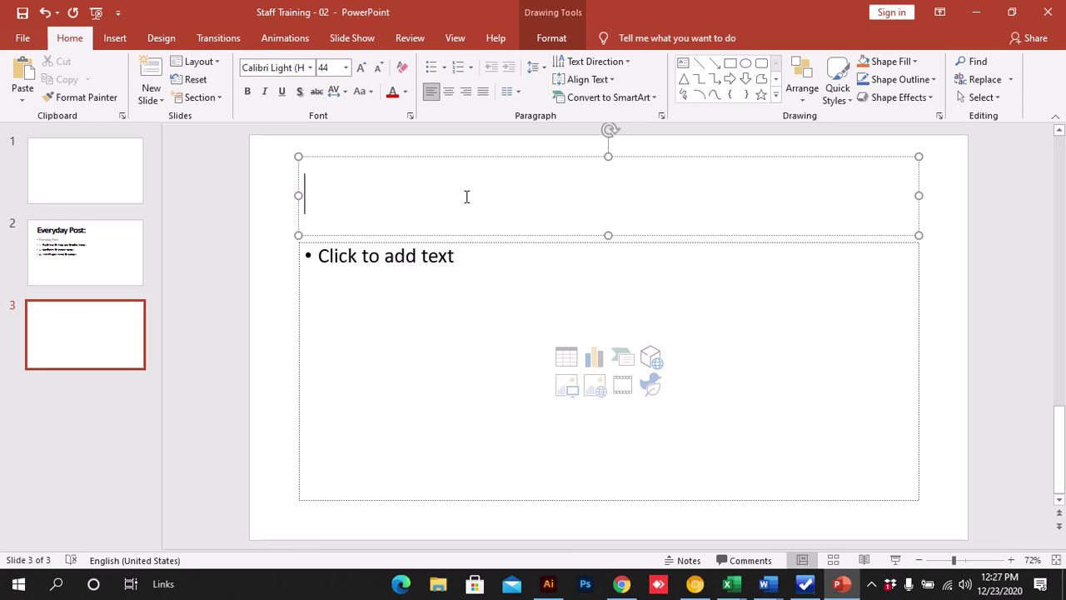
type("USA W")
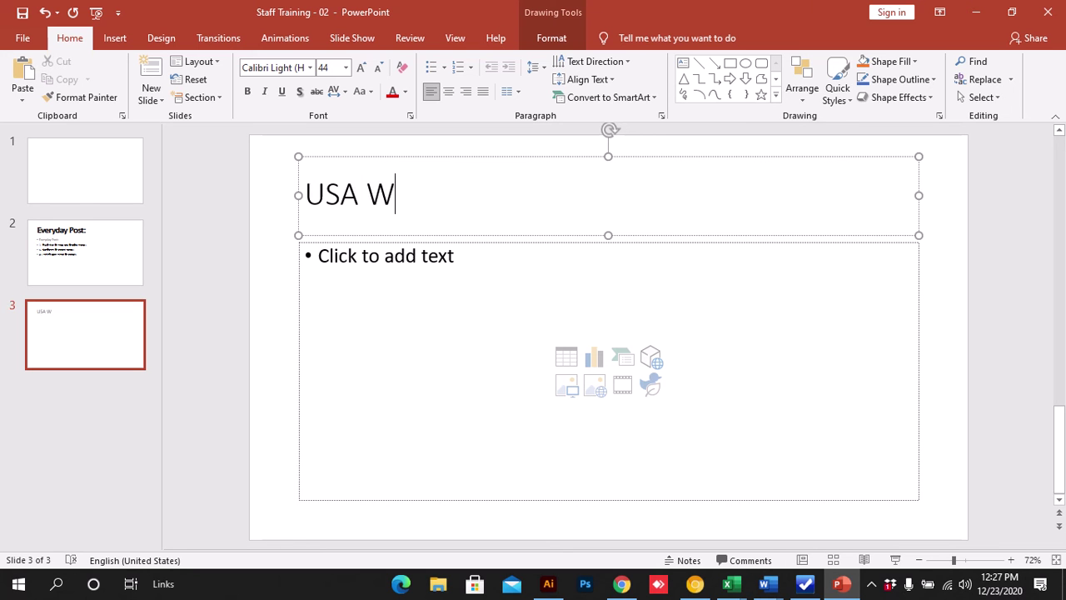
type("ork")
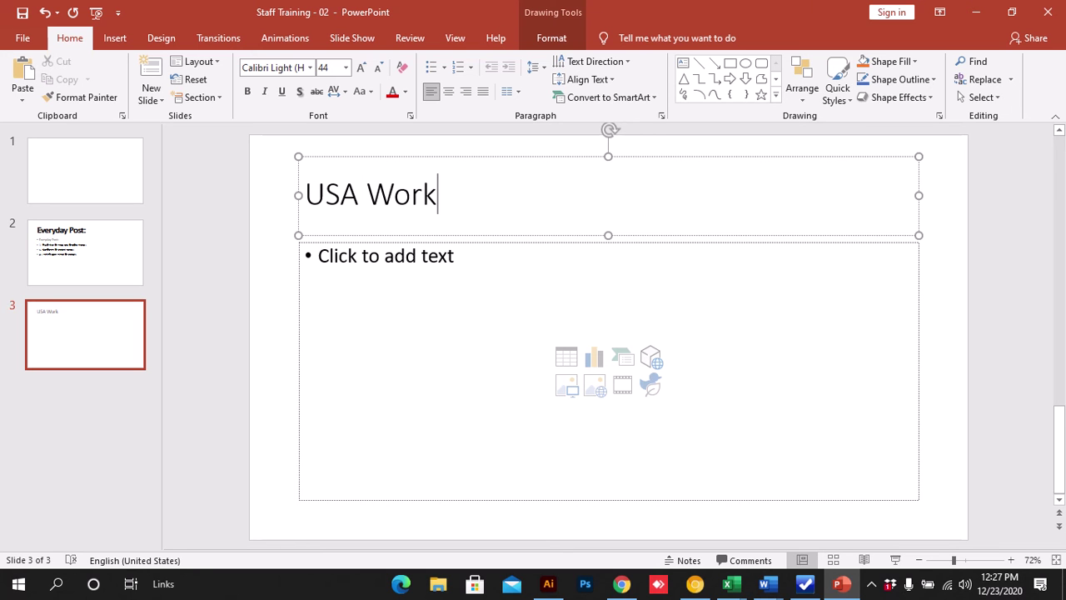
type(":")
Enter "1. Create a Facebook Account Name as Like as USA" as the slide's first bullet
left_click(390, 324)
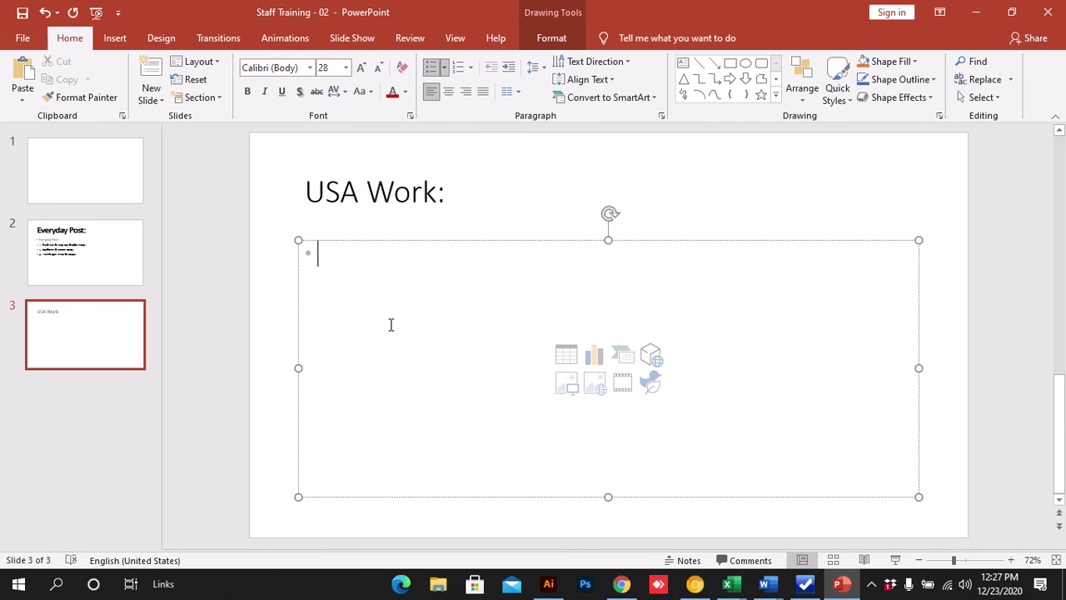
type("1")
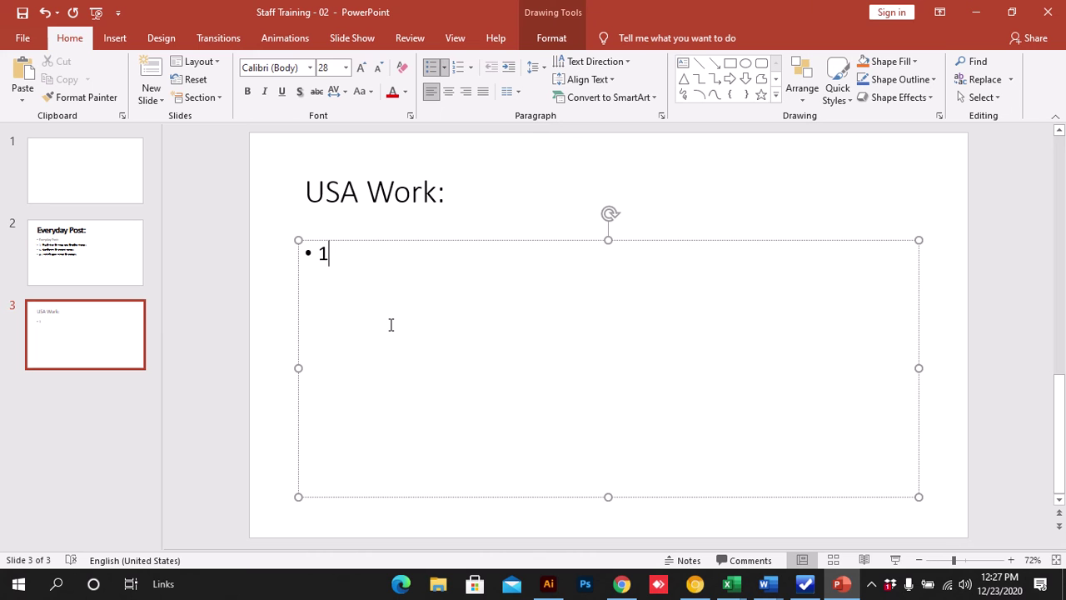
type(". Create a ")
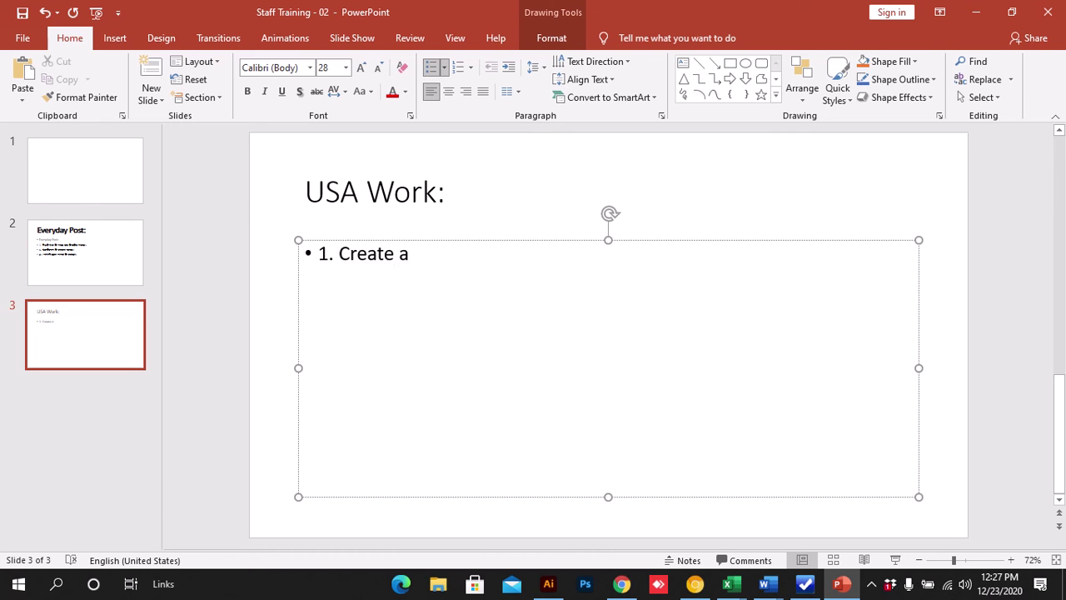
type("Facebo")
key("BackSpace")
type("ok ")
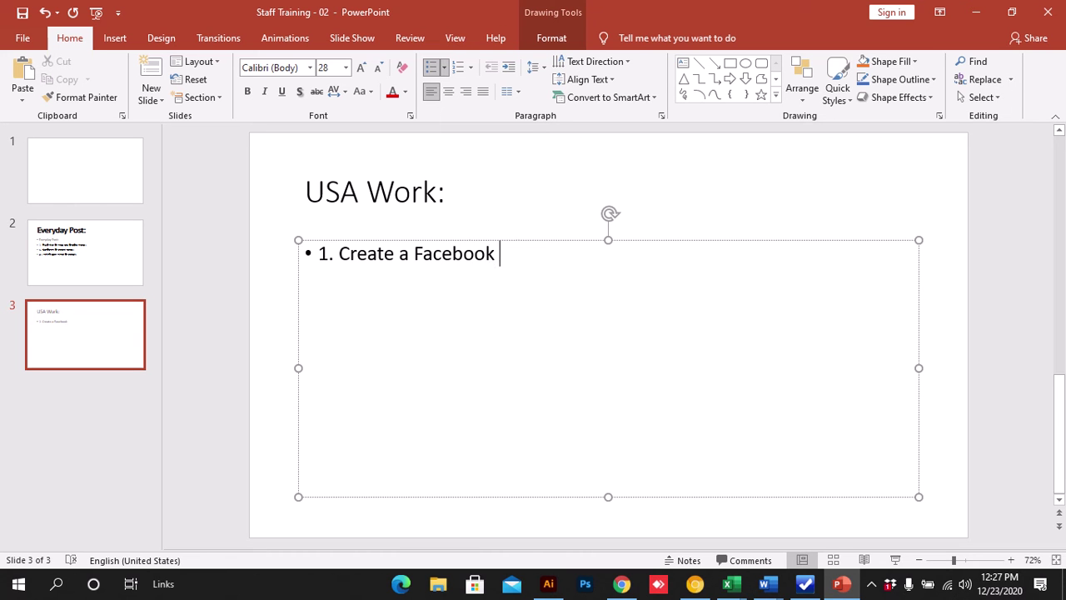
type("Account Na")
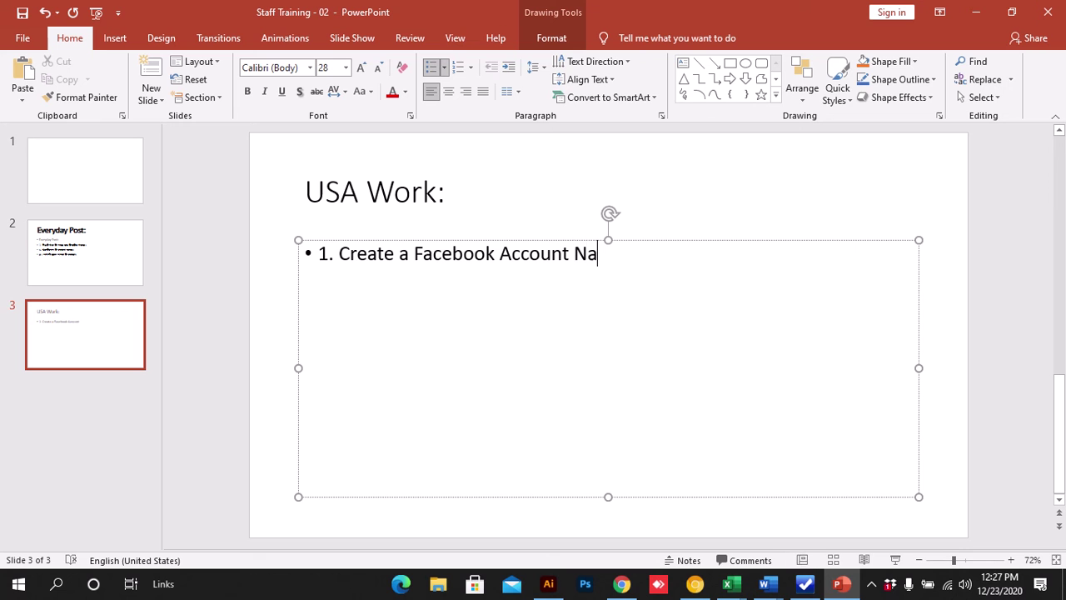
type("me ")
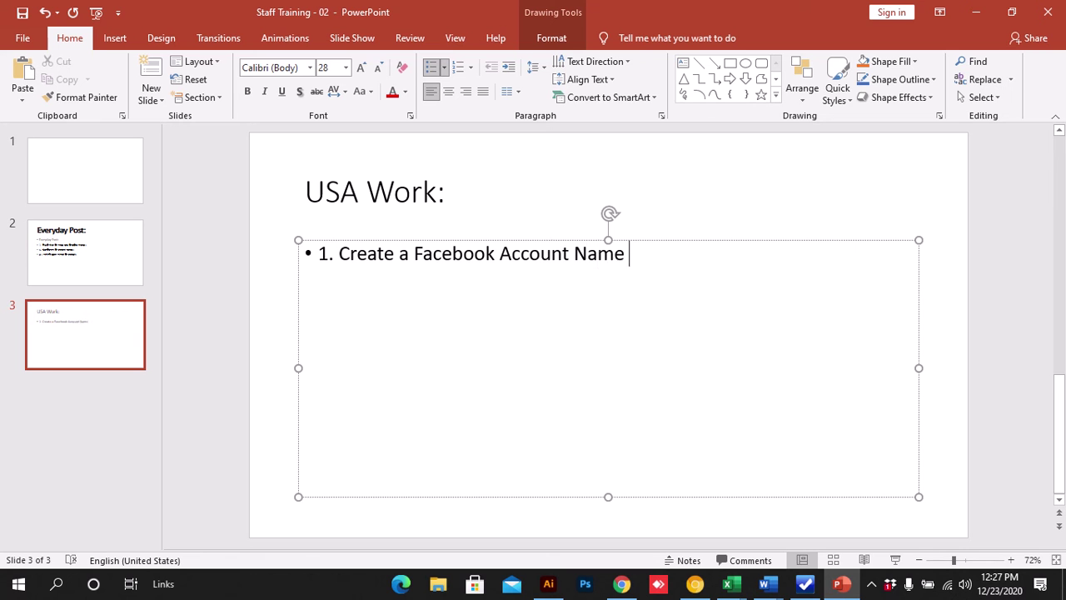
type("as Like as")
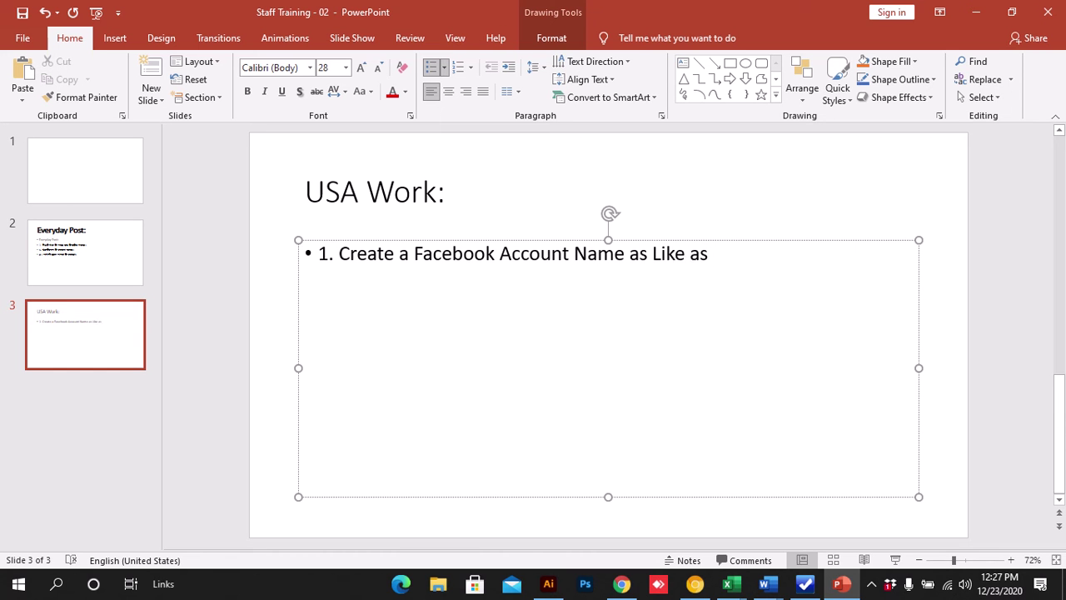
type(" USA")
Add a second bullet reading "2. Join Group – my loaders"
key("Return")
type("2.")
type("Join Gro")
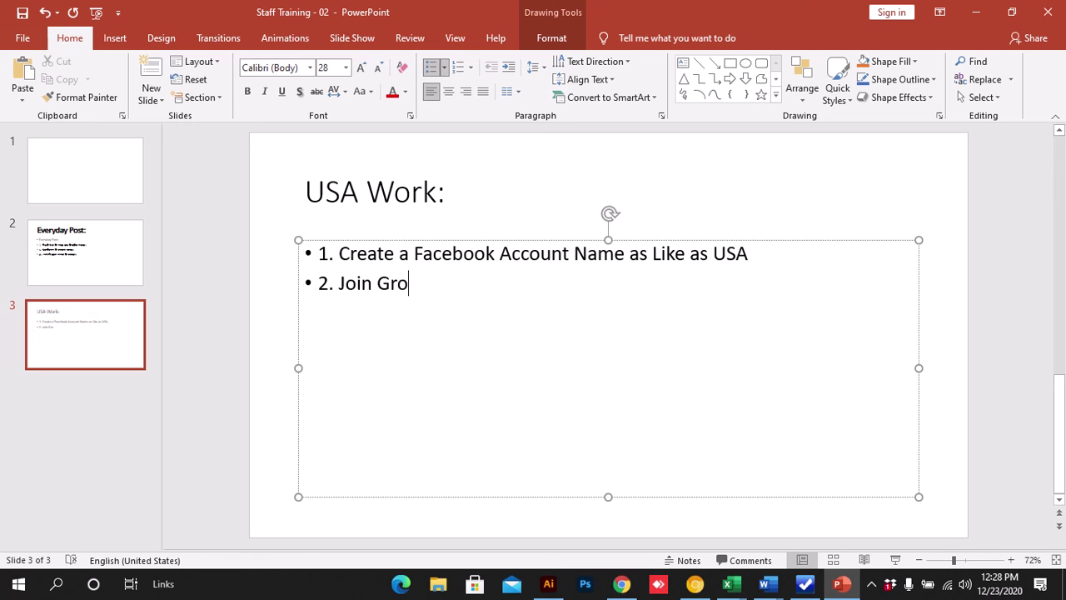
type("up - ")
type("my load")
type("ers")
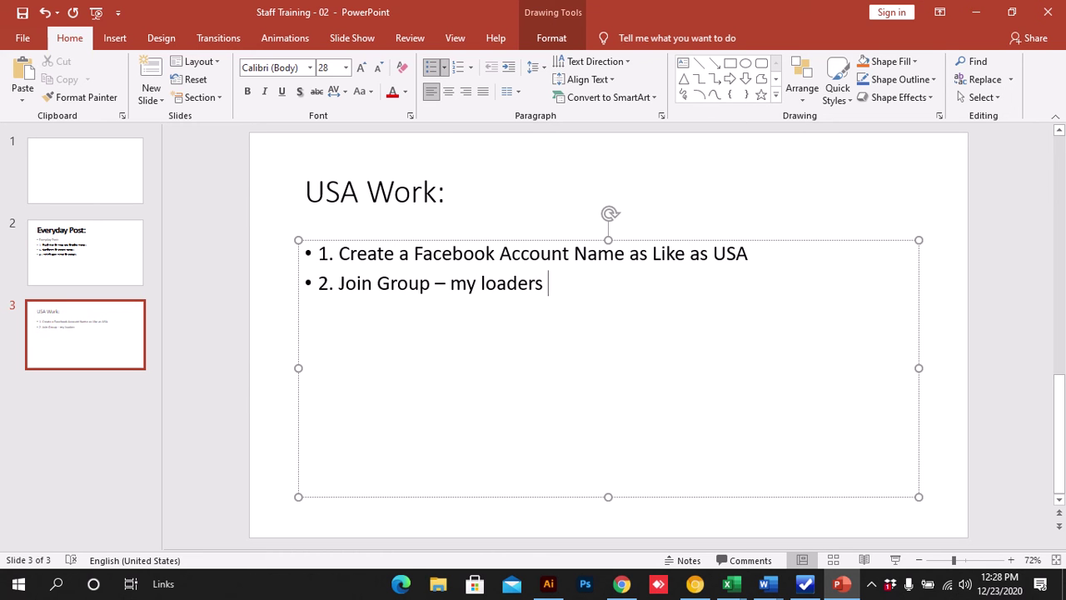
Add a third bullet reading "3. Facebook Page Like – On Call Mover" and save the presentation
key("Return")
type("3. Faceb")
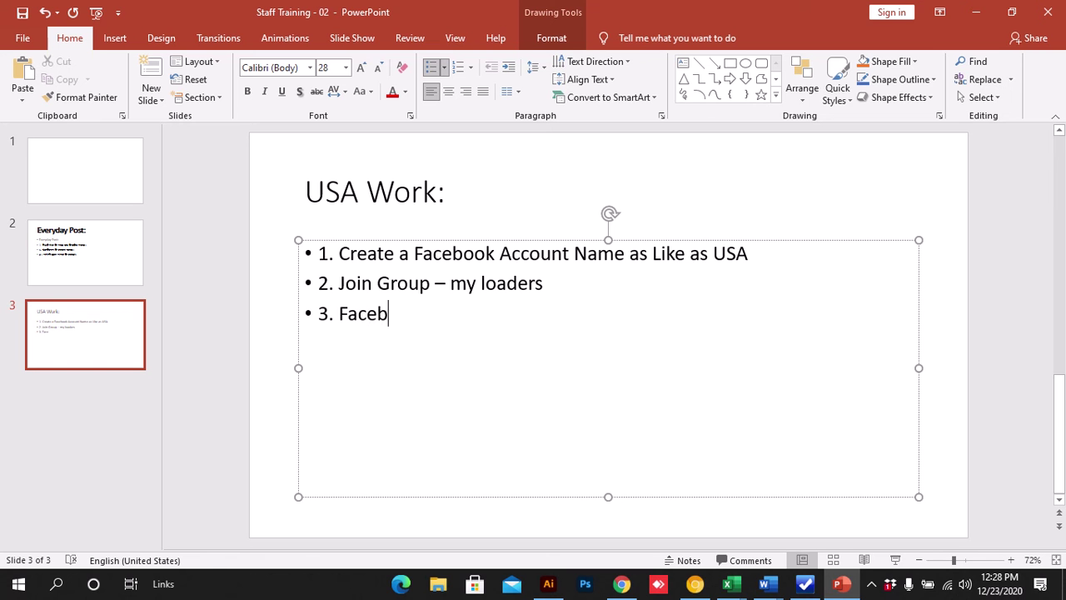
type("ook Page ")
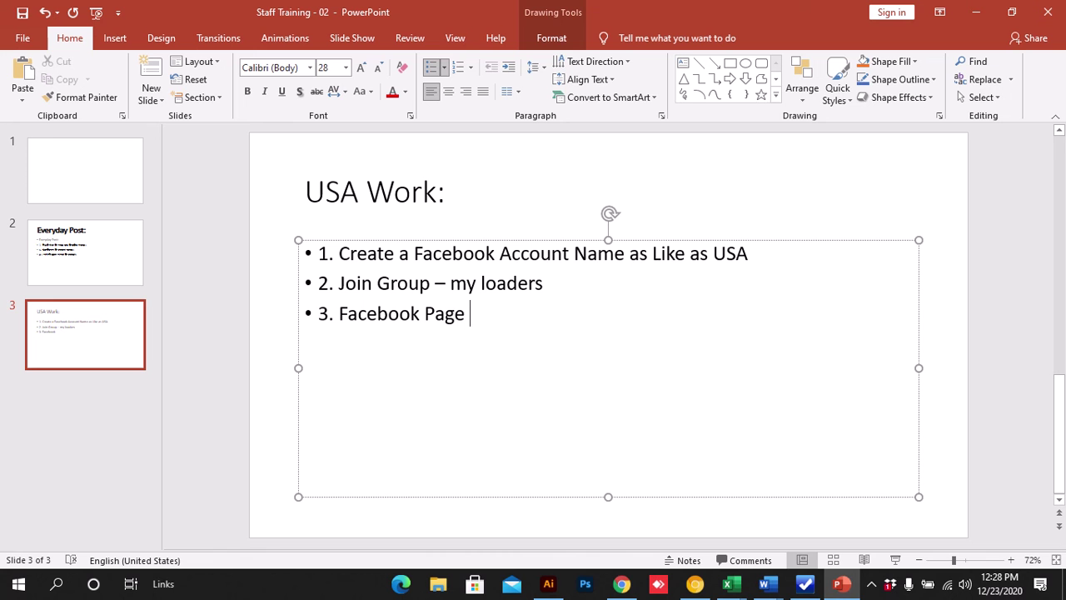
type("Line")
key("BackSpace")
key("BackSpace")
type("k -")
key("BackSpace")
key("BackSpace")
key("BackSpace")
key("BackSpace")
key("BackSpace")
type("ke - ")
type("On Call ")
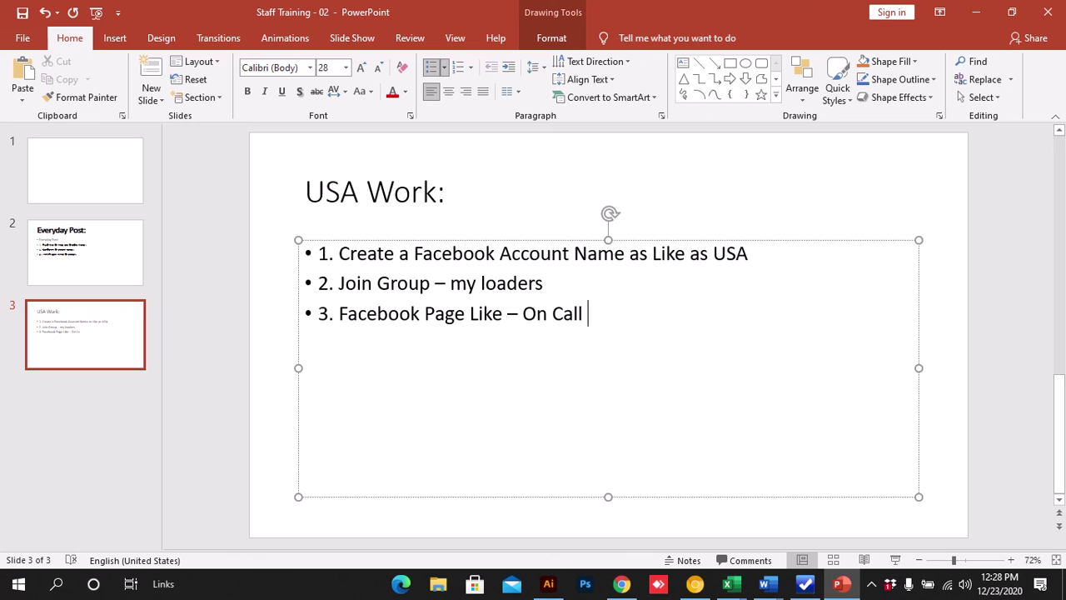
type(" Mover")
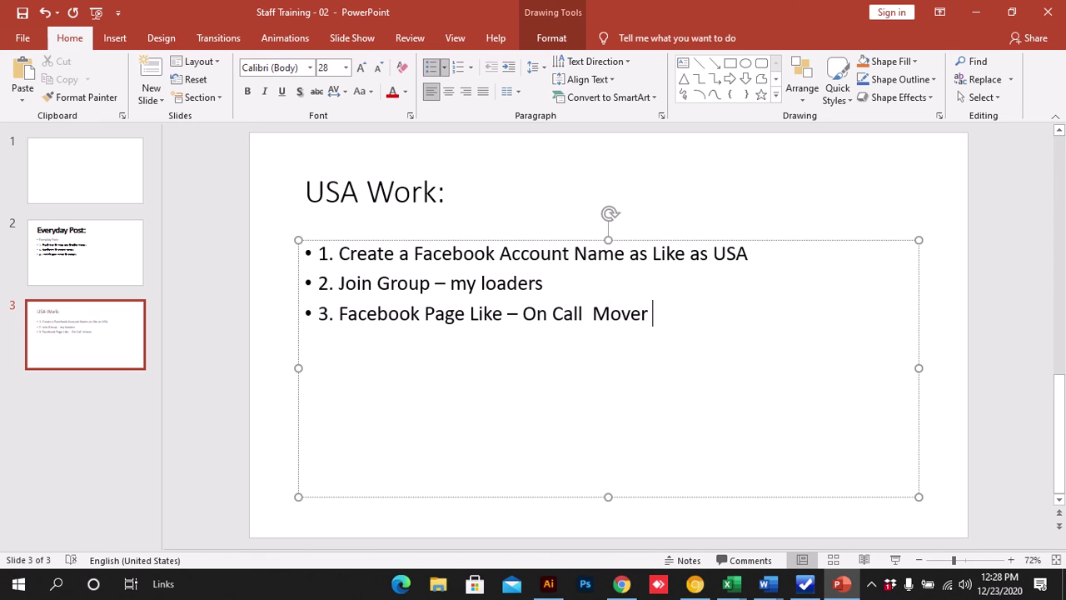
key("ctrl+s")
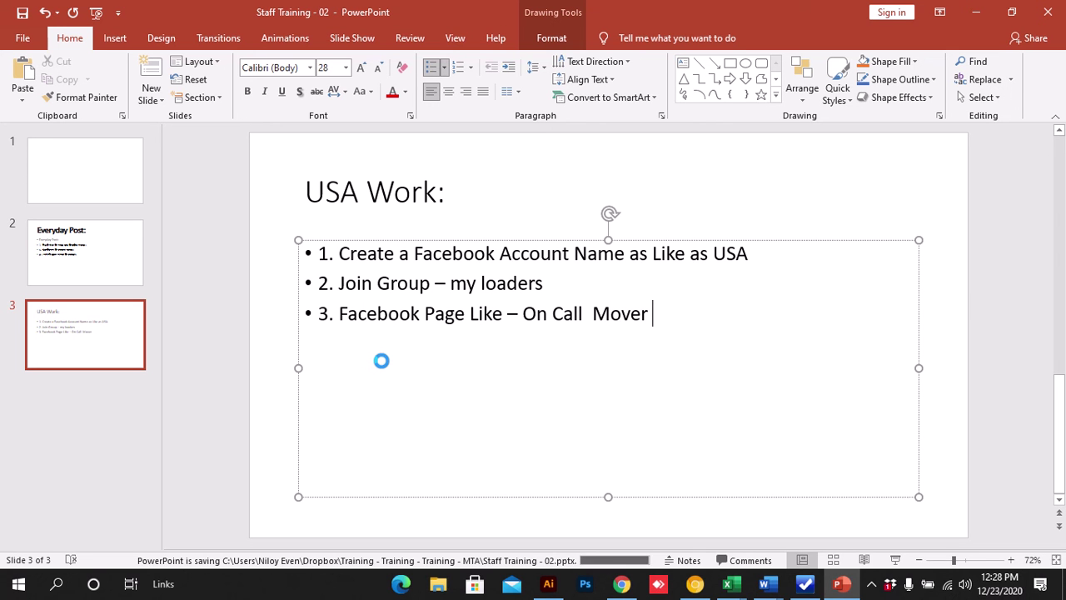
mouse_move(487, 20)
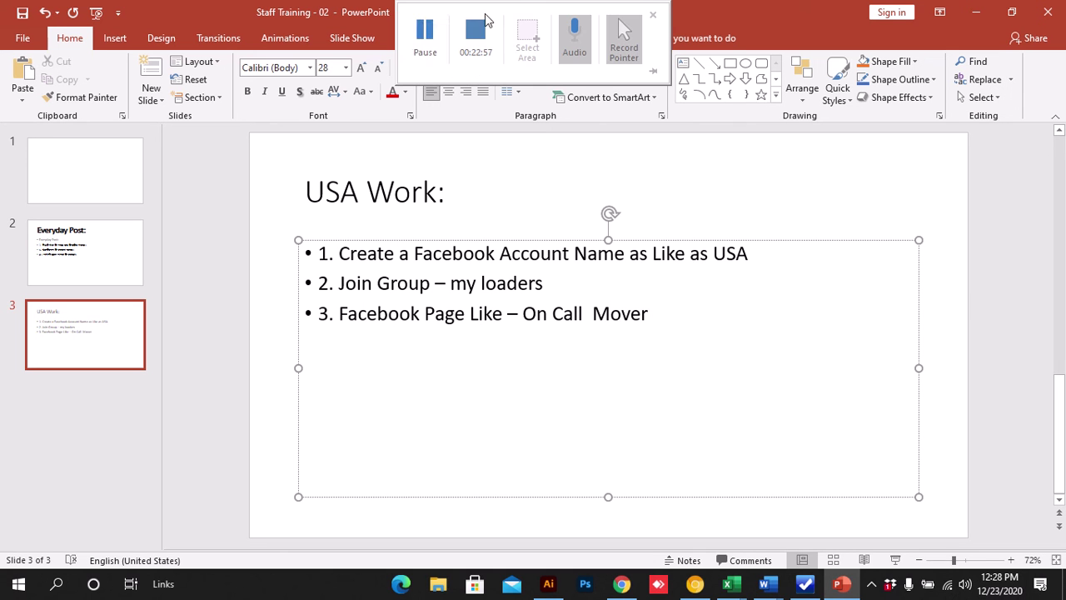
left_click(426, 33)
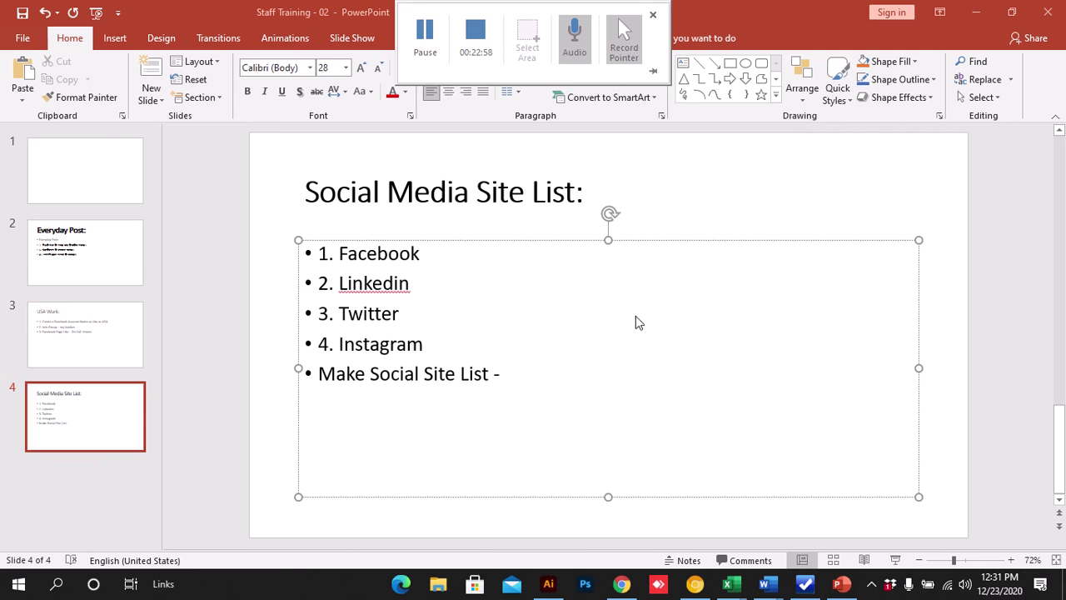
left_click(621, 583)
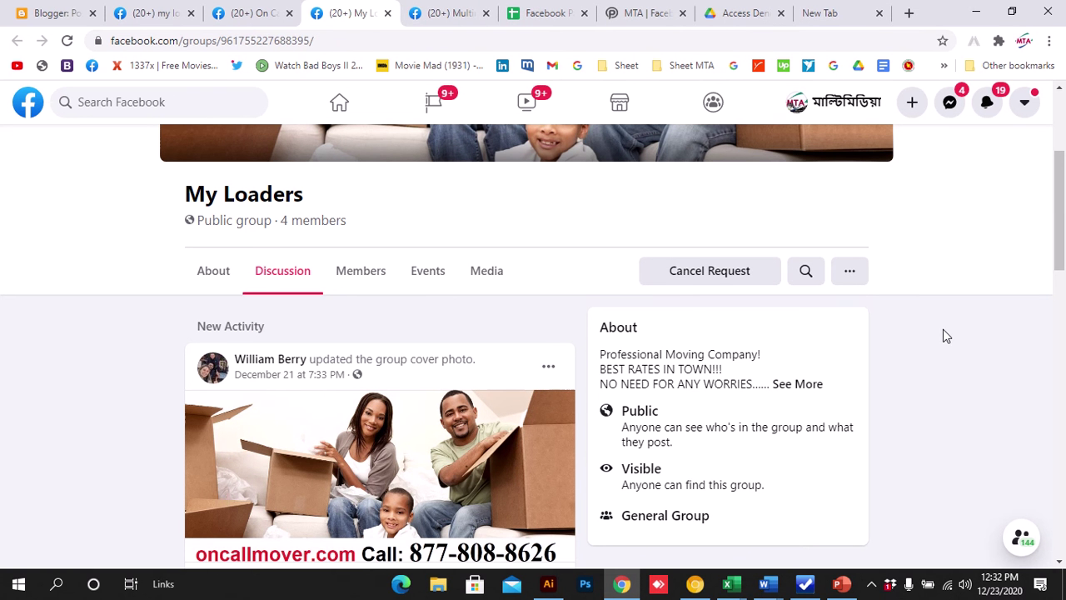
left_click(841, 583)
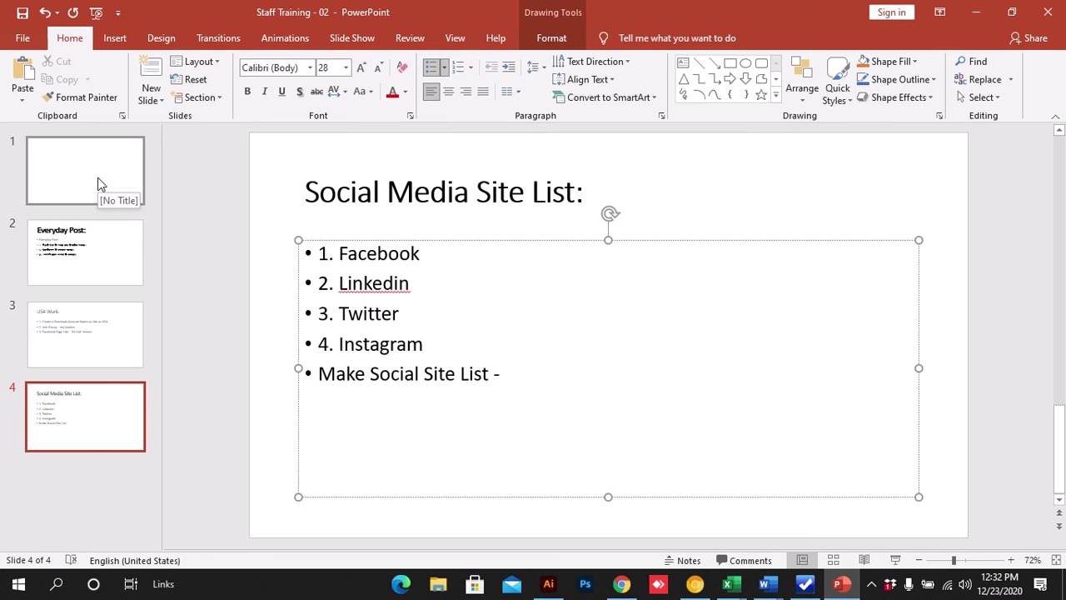
Add a new slide after the social media site list and title it "How can you get Payment:"
left_click(154, 83)
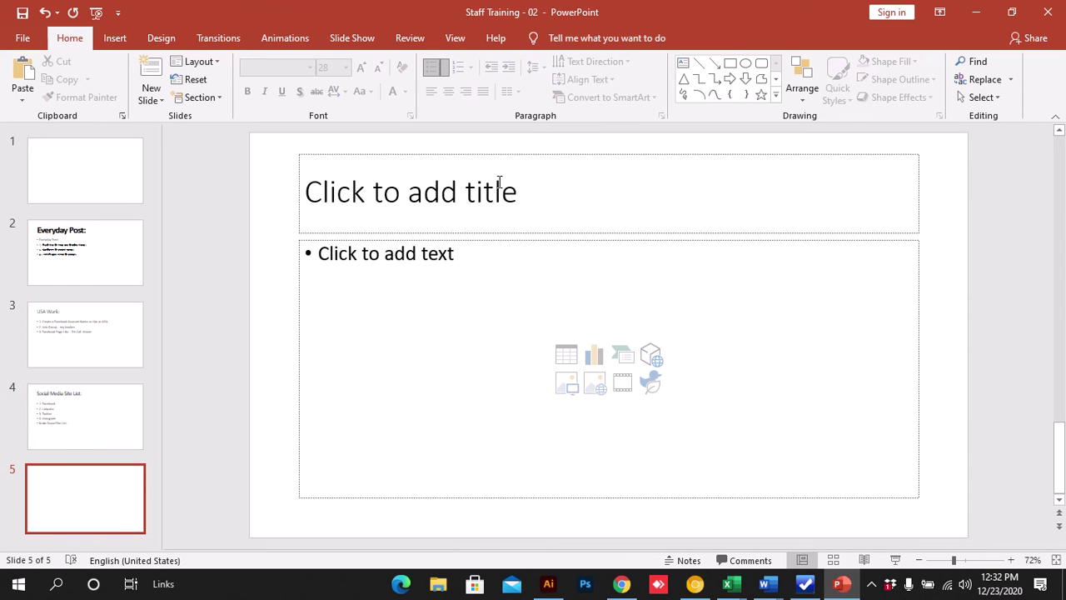
left_click(578, 210)
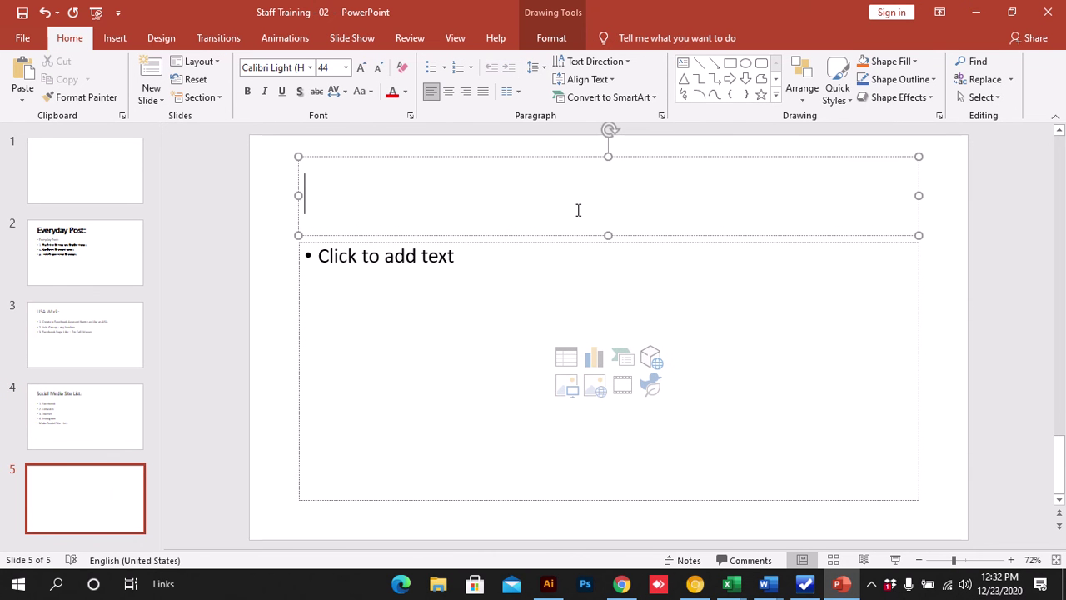
type("How")
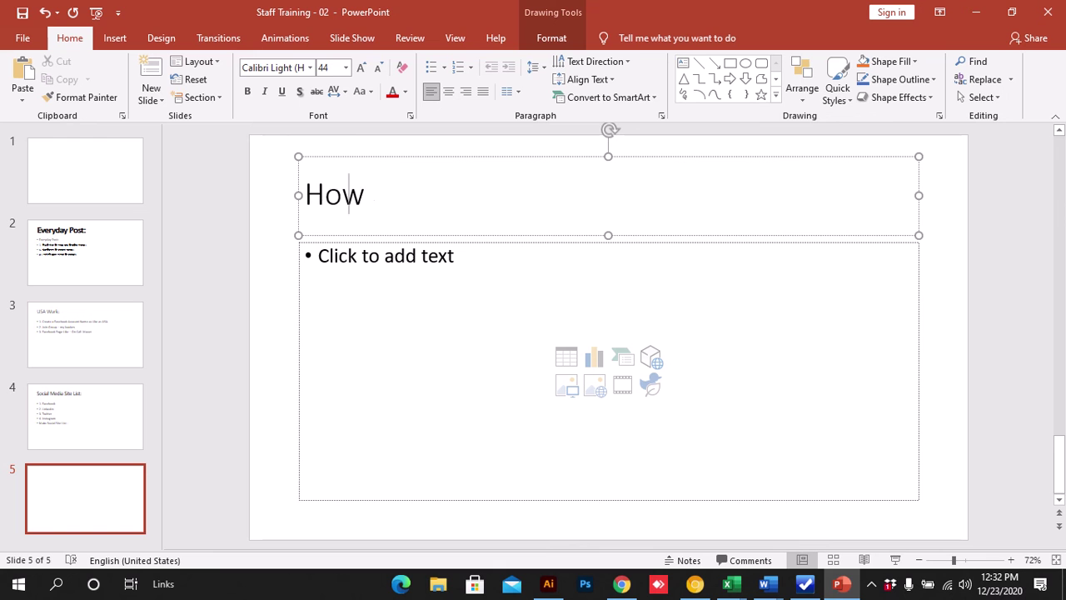
type(" can you")
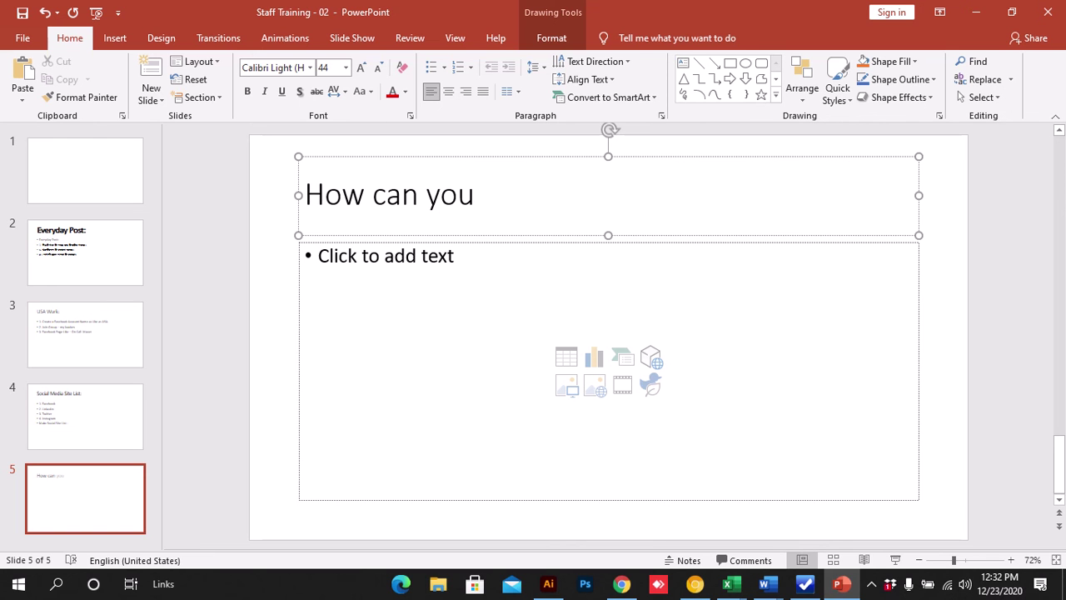
type(" get P")
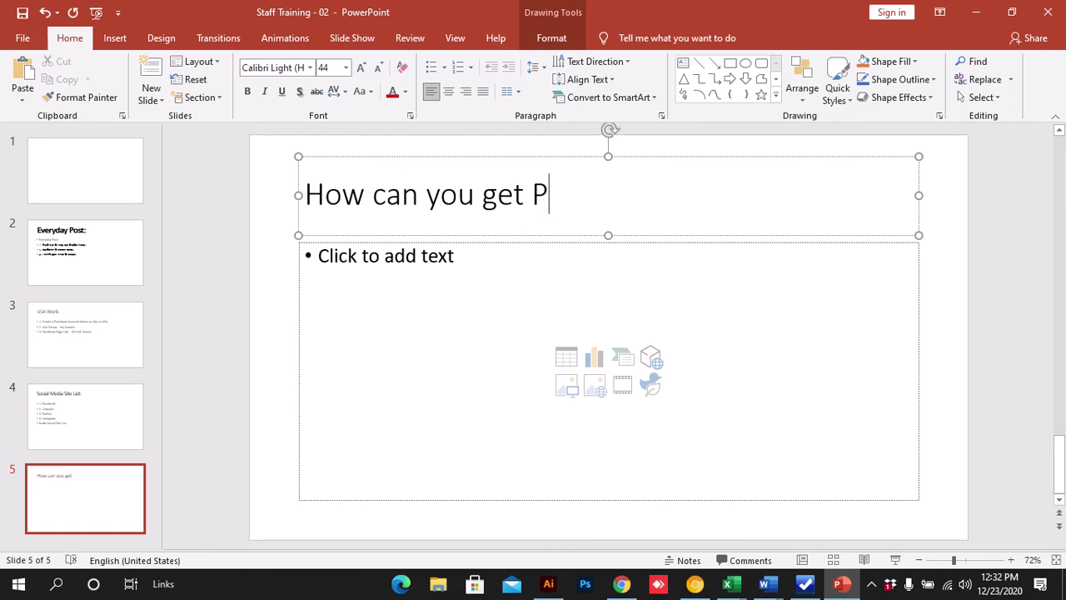
type("ayment")
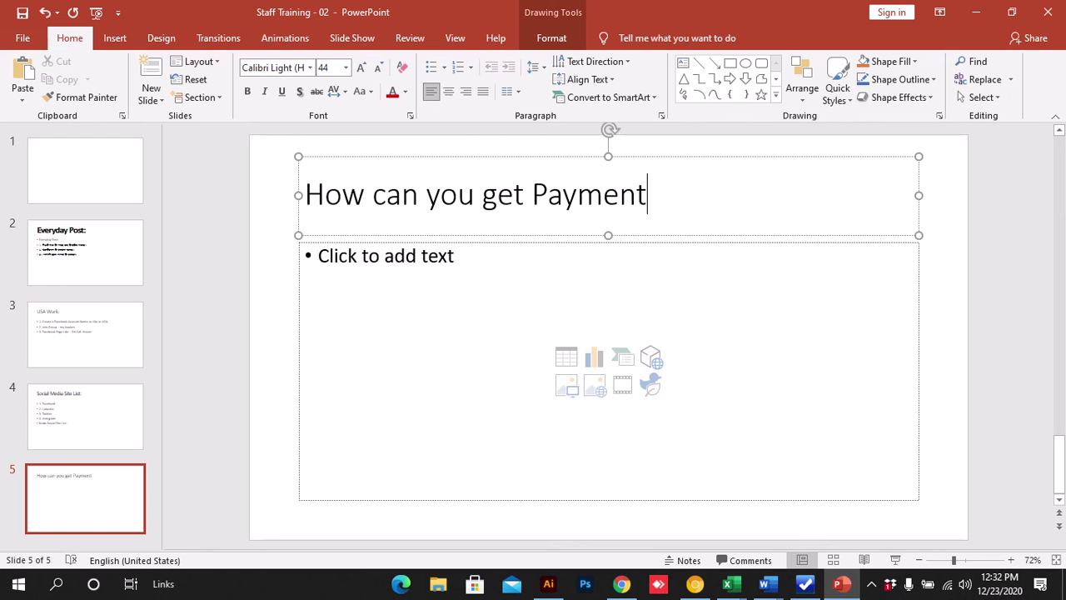
type(":")
Begin the first bullet of the payment slide with the text "Hourly paym"
left_click(513, 281)
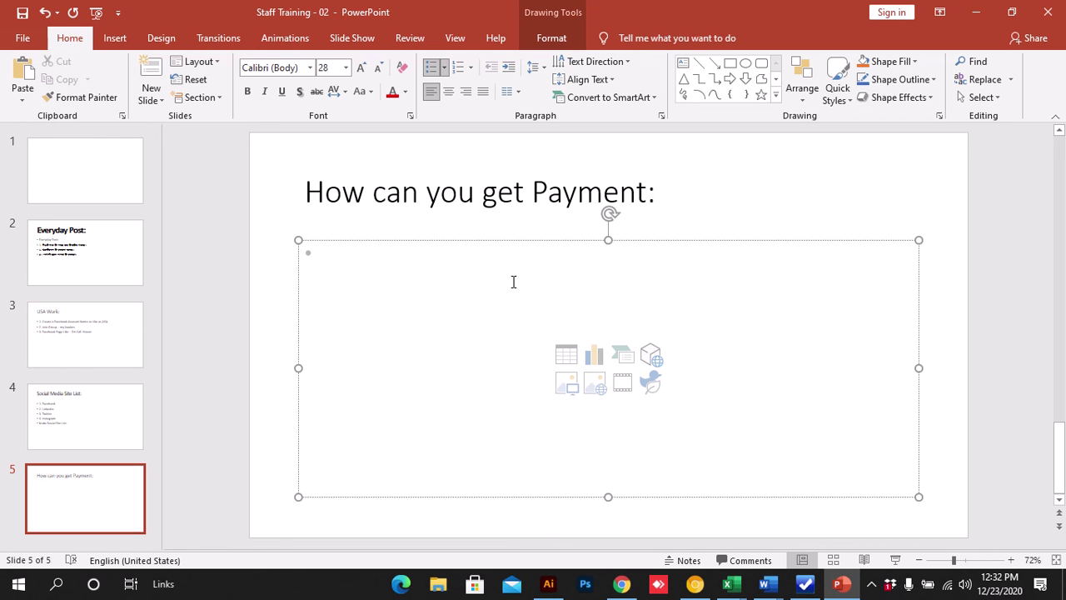
type("Hourlsy")
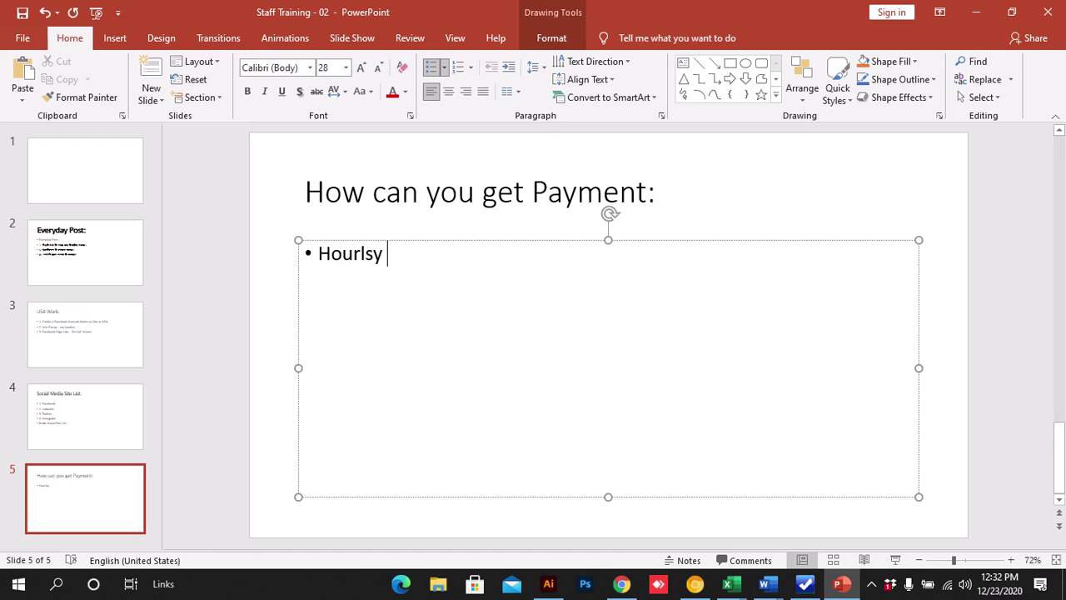
key("BackSpace")
key("BackSpace")
key("BackSpace")
type("y paym")
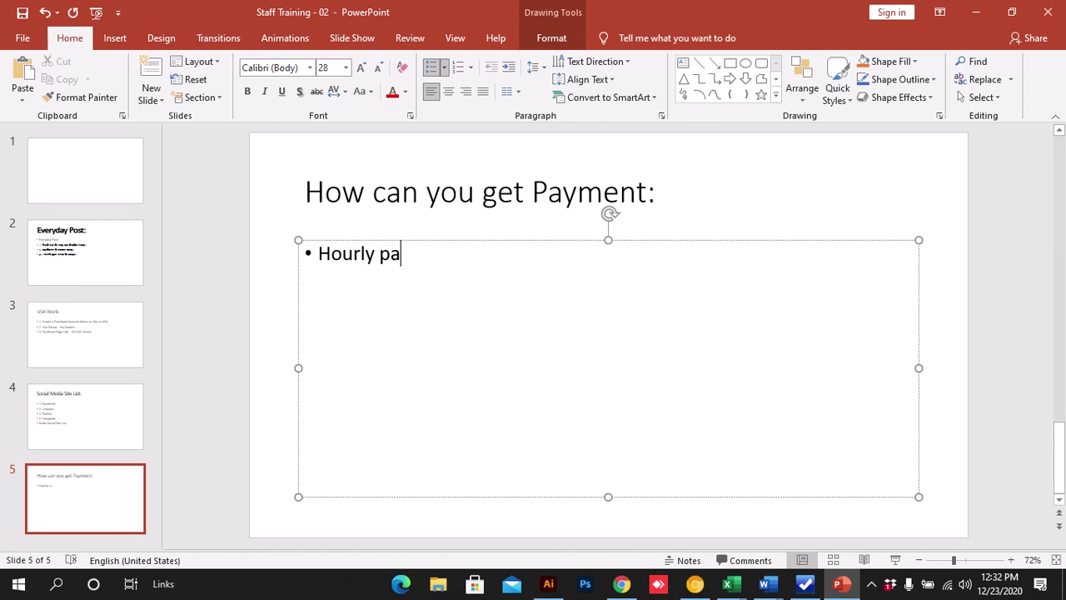